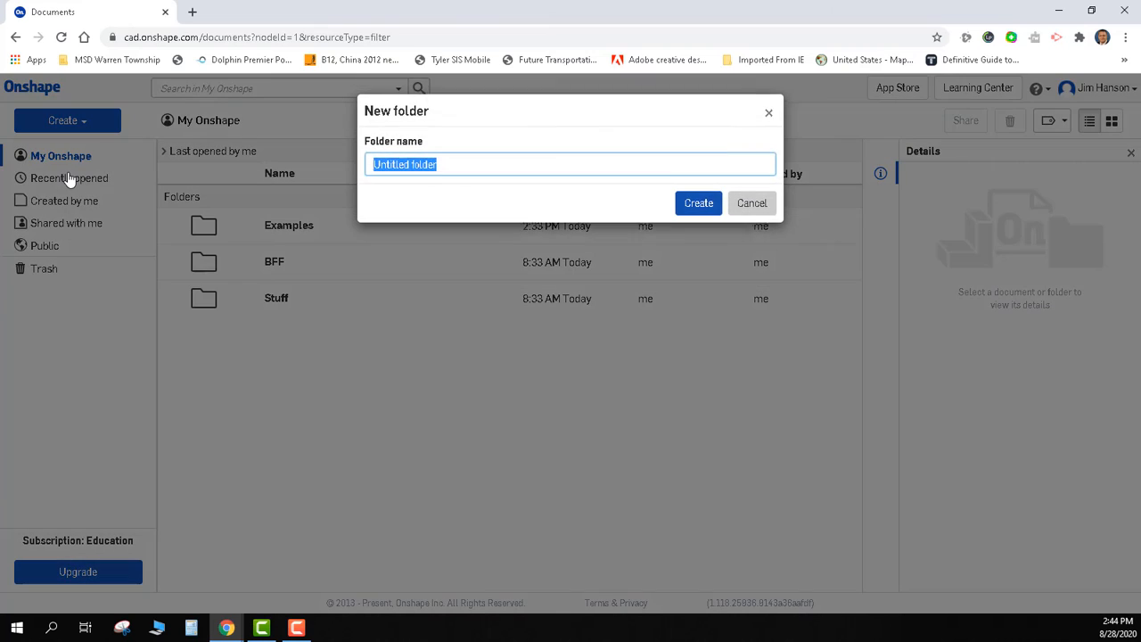
Create a folder named Tetris in My Onshape and open it.
{"action": "type", "text": "Tetris"}
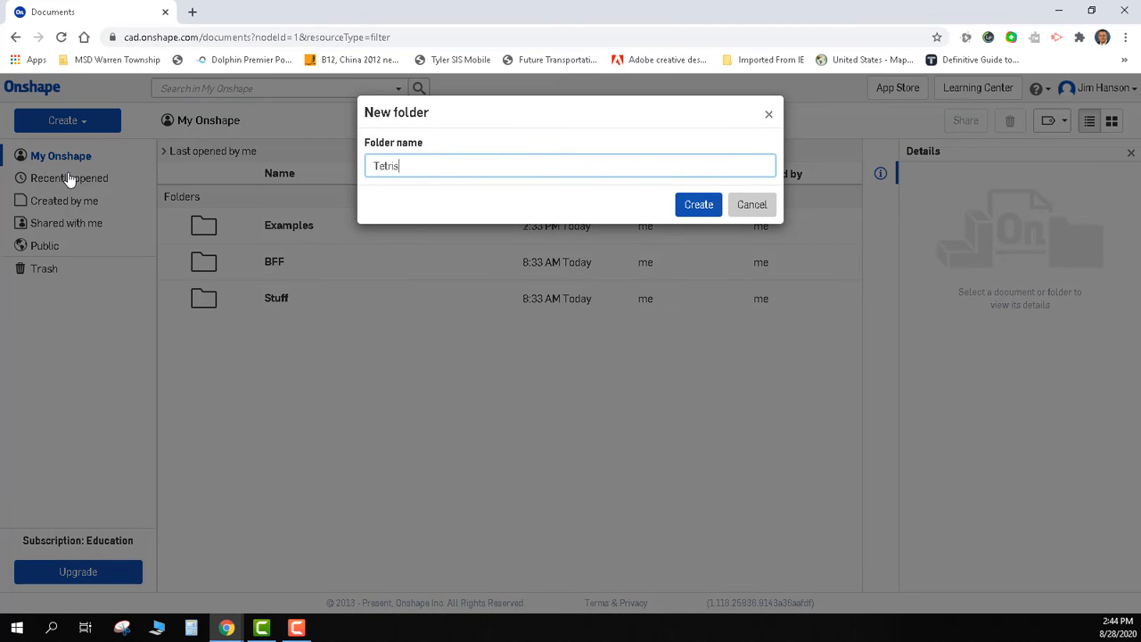
{"action": "key", "text": "Return"}
{"action": "left_click", "coordinate": [279, 226]}
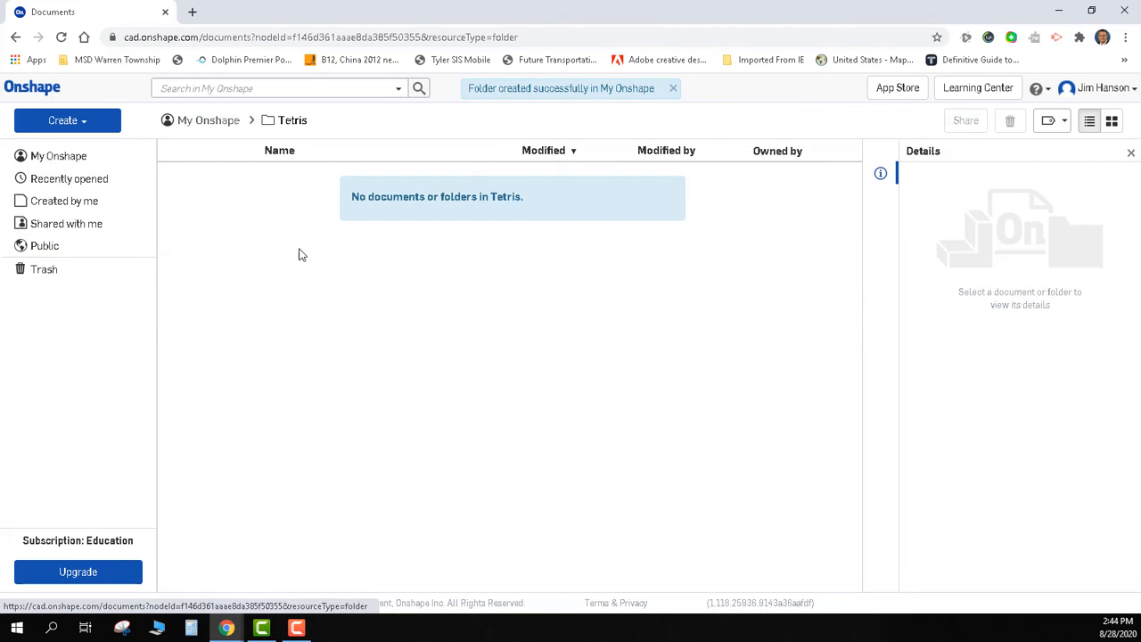
Create a new document named Tetris 1 inside the Tetris folder.
{"action": "left_click", "coordinate": [90, 125]}
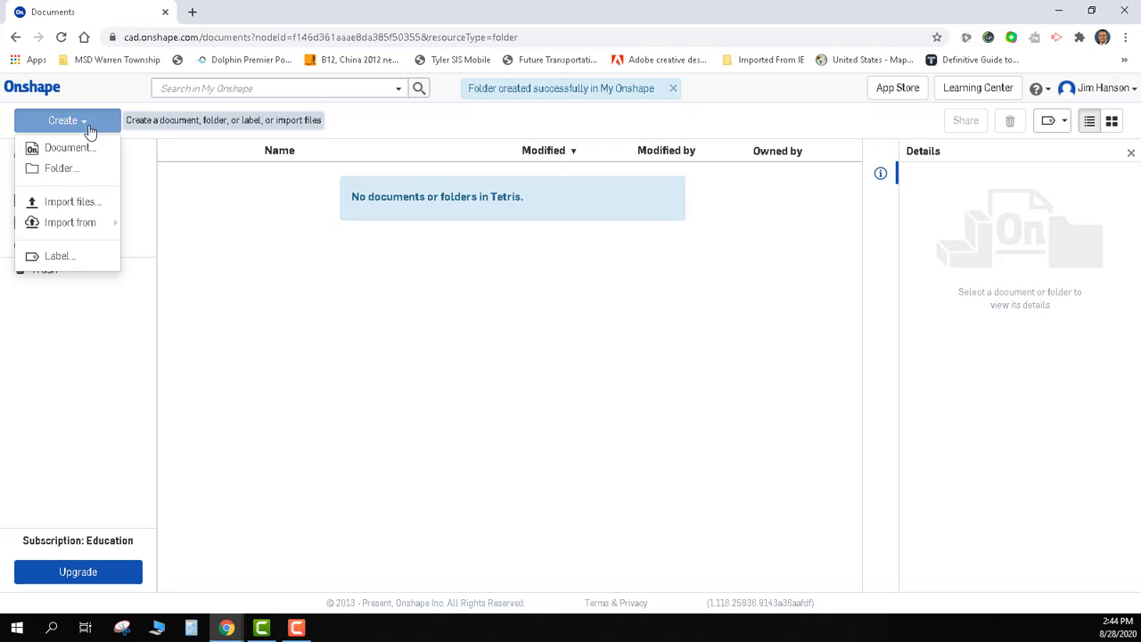
{"action": "left_click", "coordinate": [83, 148]}
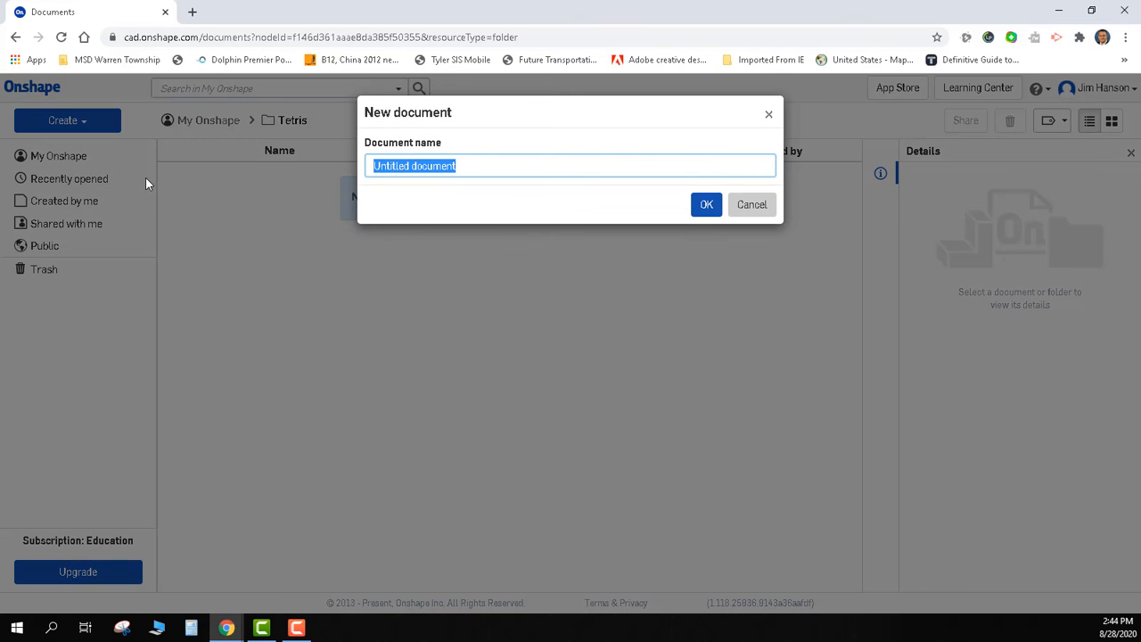
{"action": "type", "text": "Tetris 1"}
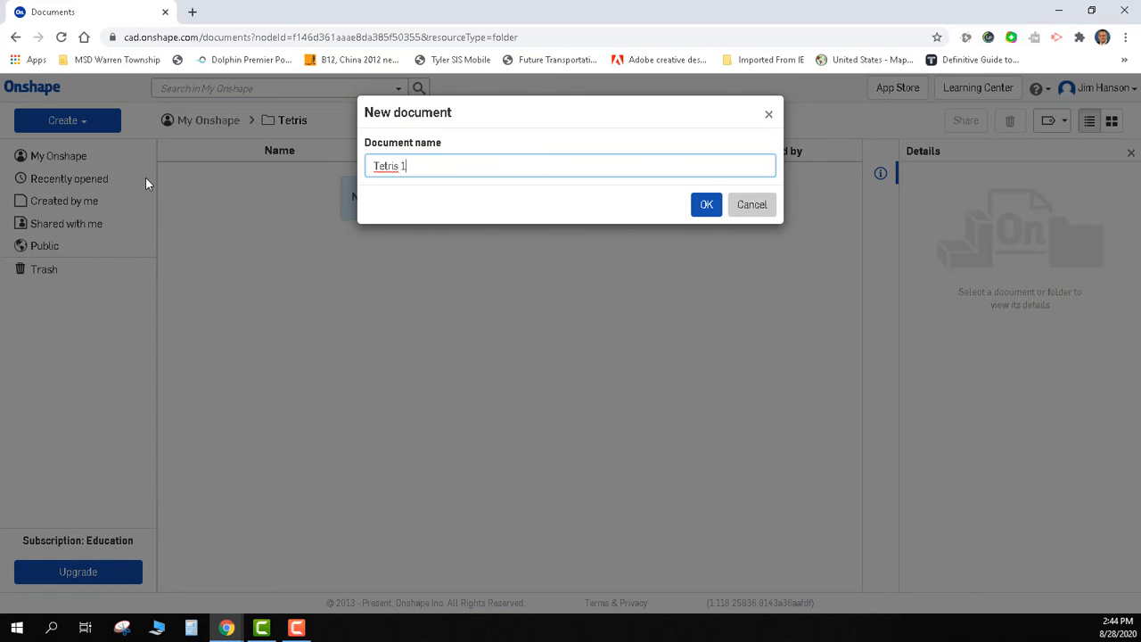
{"action": "key", "text": "Return"}
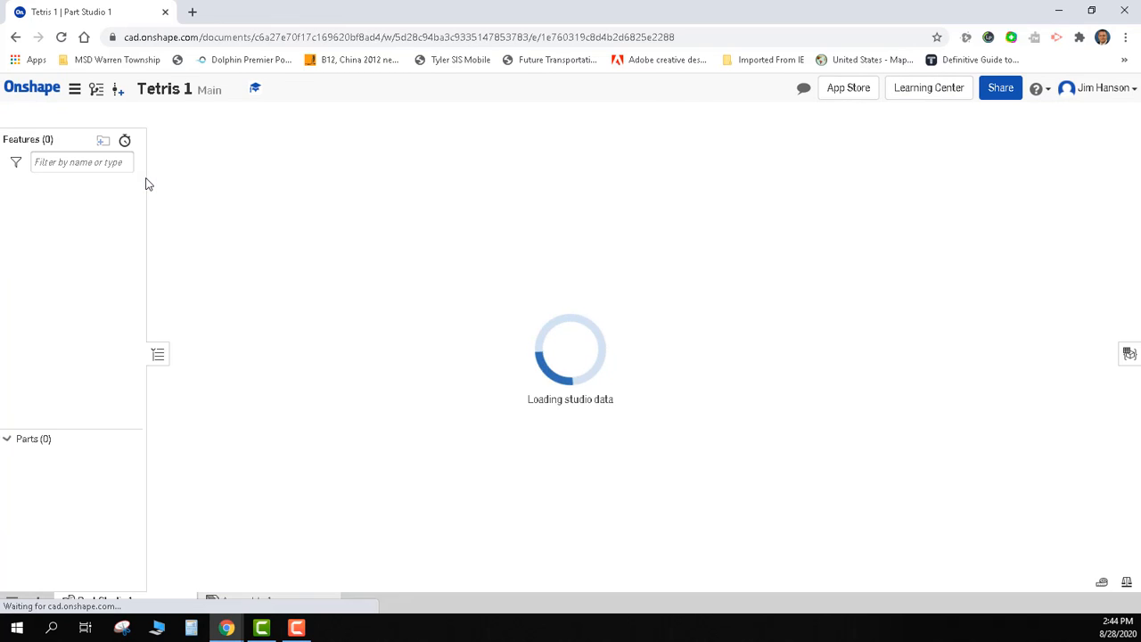
Start a sketch on the Front plane and view it face-on.
{"action": "left_click", "coordinate": [86, 115]}
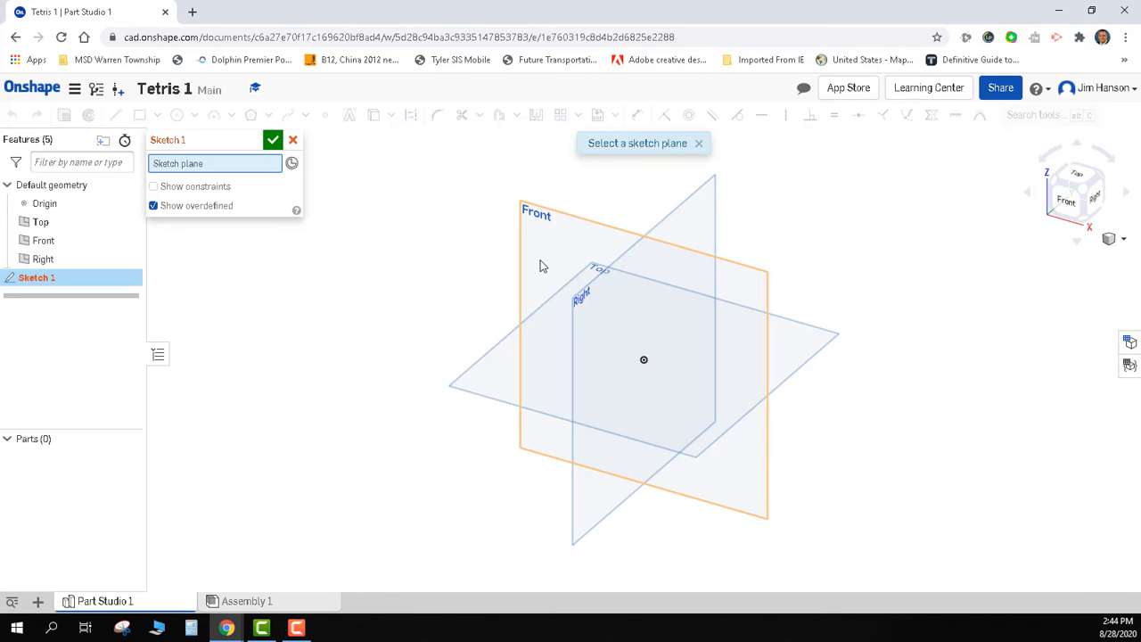
{"action": "left_click", "coordinate": [548, 236]}
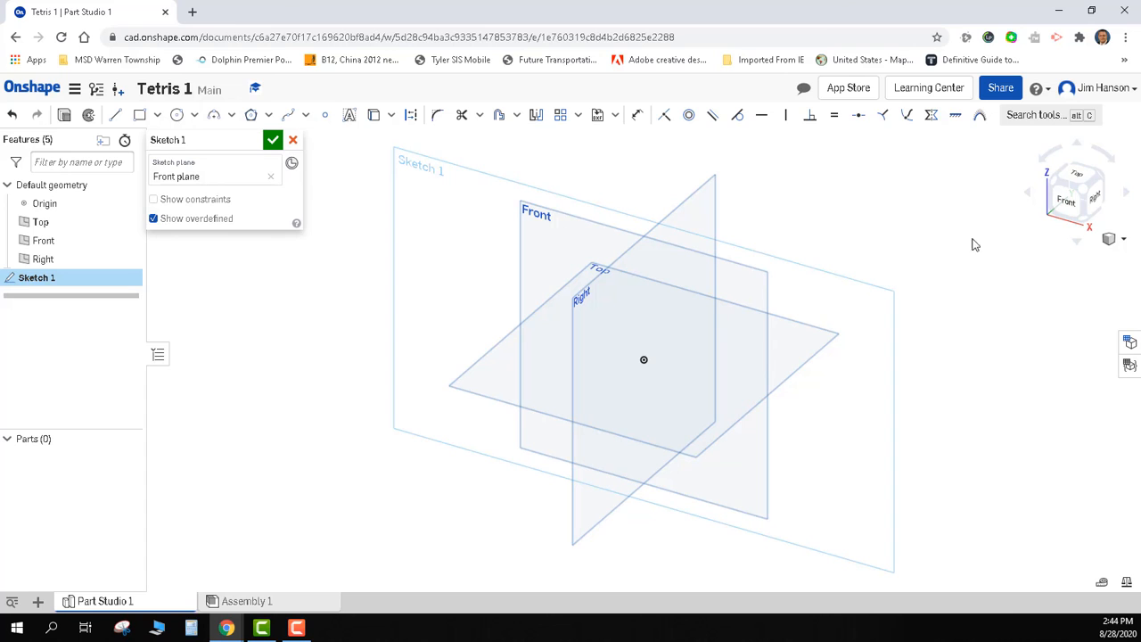
{"action": "left_click", "coordinate": [1067, 209]}
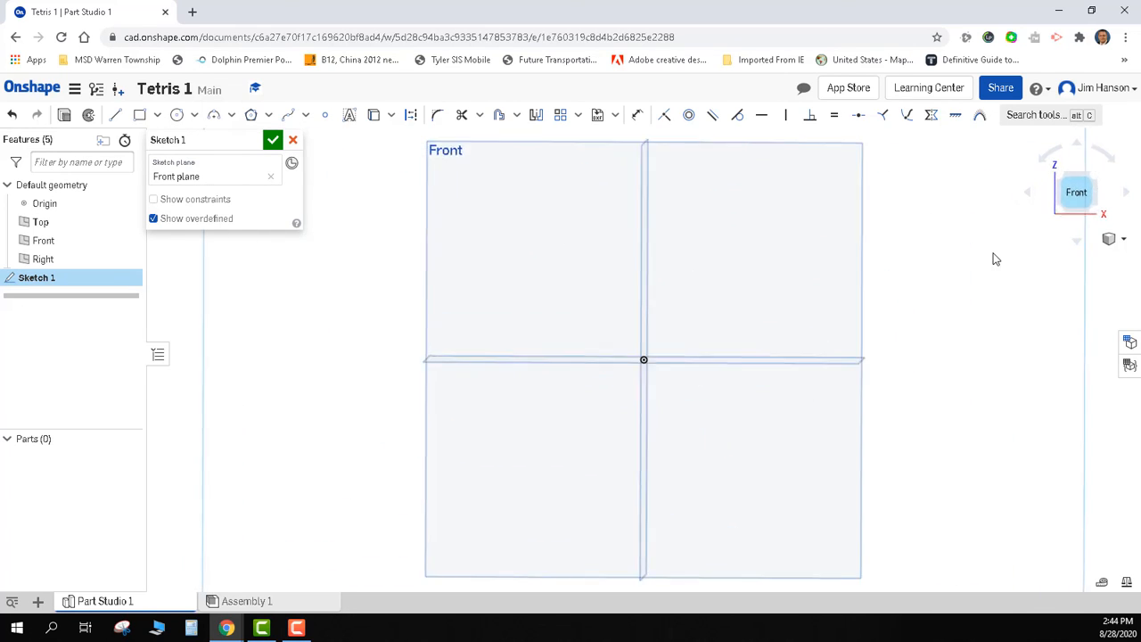
{"action": "middle_click_drag", "start_coordinate": [865, 249], "coordinate": [764, 306]}
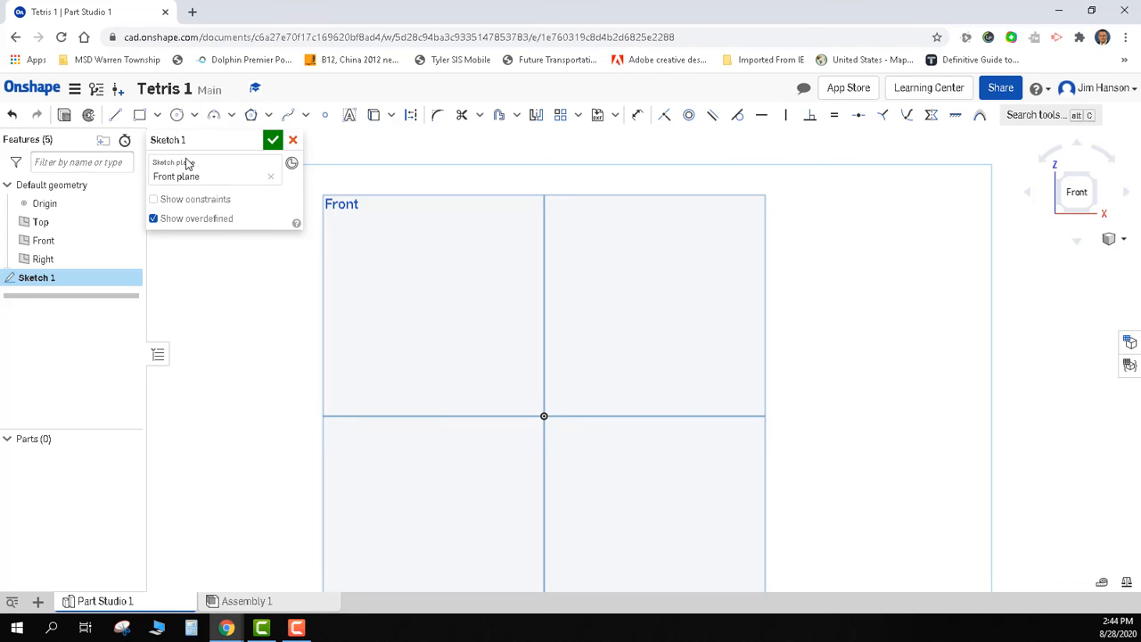
Sketch a corner rectangle about 5.3 in wide and 1.7 in high, up and to the right from the origin.
{"action": "left_click", "coordinate": [139, 120]}
{"action": "left_click", "coordinate": [544, 418]}
{"action": "left_click", "coordinate": [543, 416]}
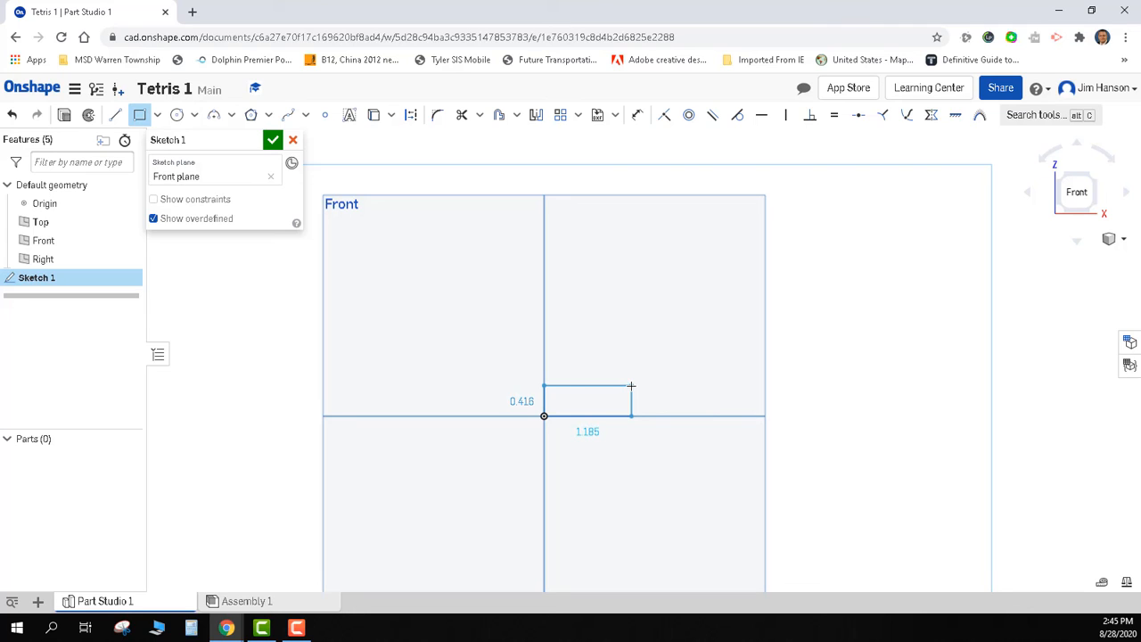
{"action": "middle_click_drag", "start_coordinate": [631, 386], "coordinate": [433, 436]}
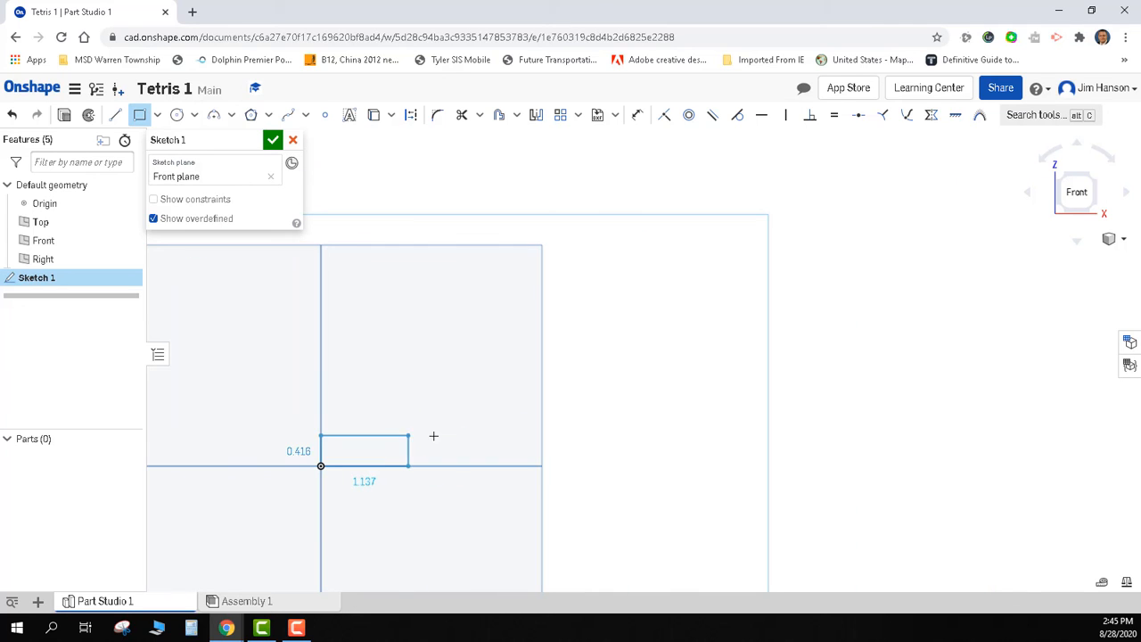
{"action": "left_click", "coordinate": [715, 340]}
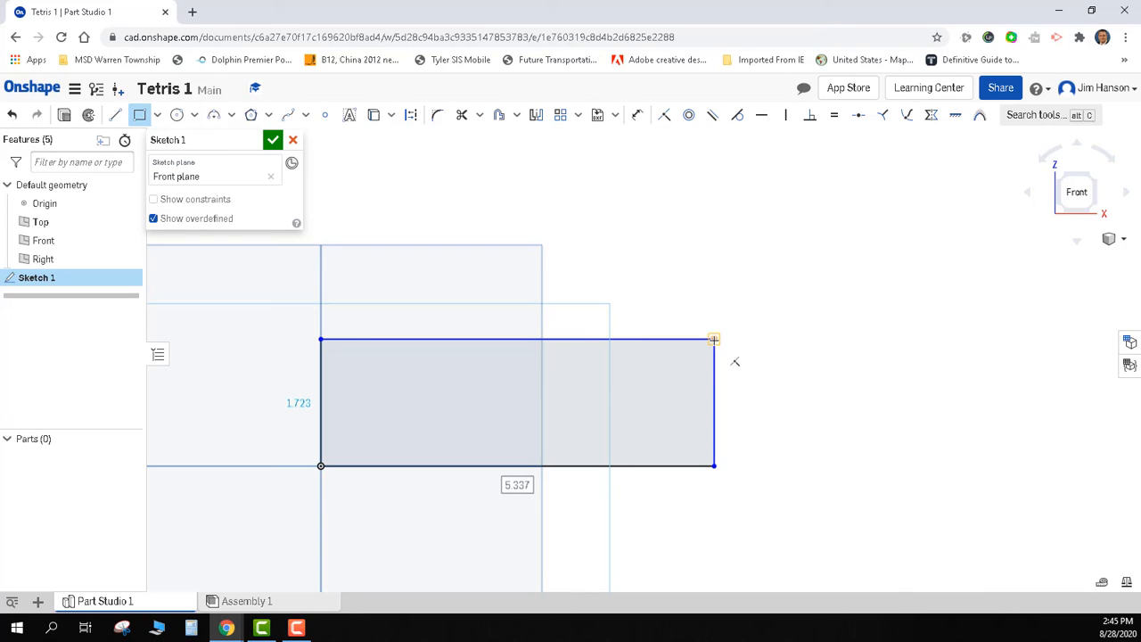
Sketch two smaller rectangles above the base's upper corners, about 1.8 by 1.6 in at right and 1.7 by 1.6 in at left.
{"action": "left_click", "coordinate": [714, 340]}
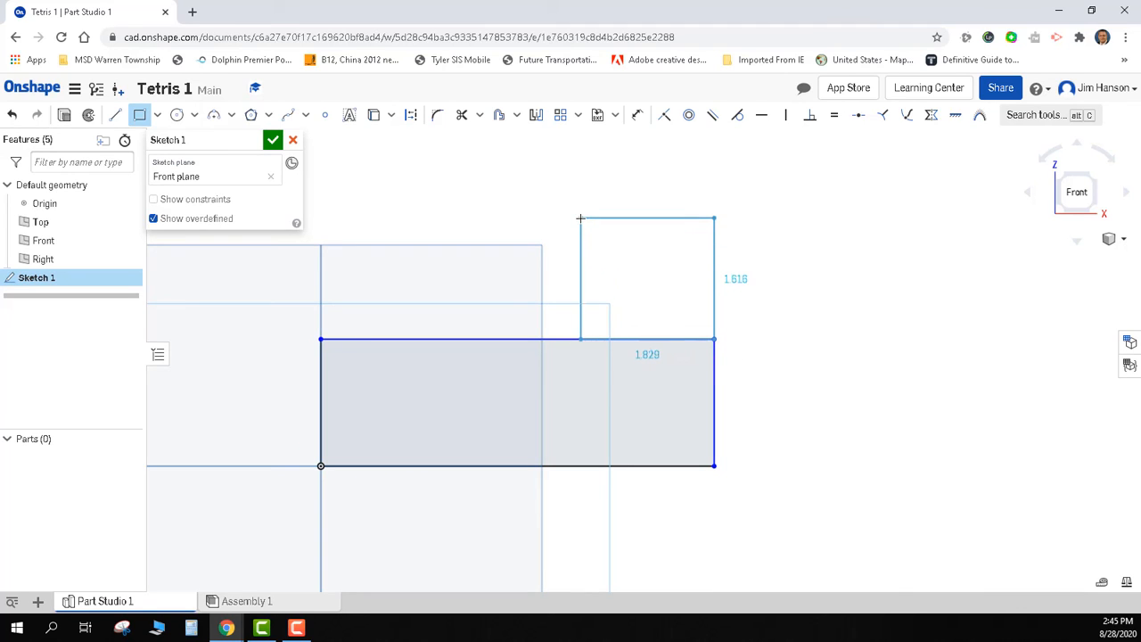
{"action": "left_click", "coordinate": [581, 218]}
{"action": "left_click", "coordinate": [321, 339]}
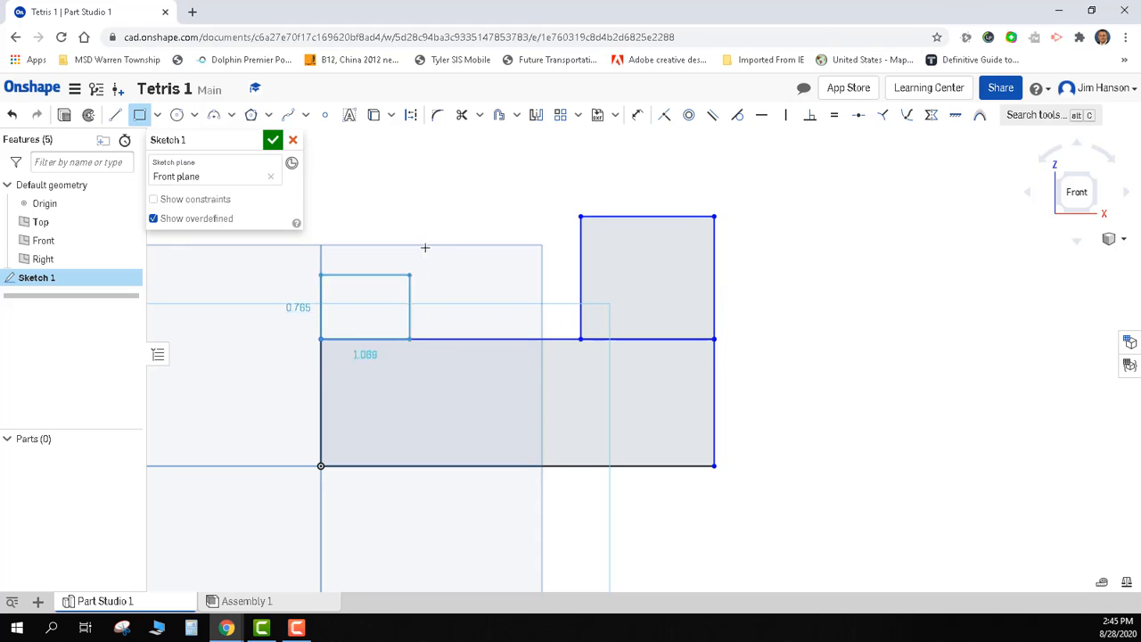
{"action": "left_click", "coordinate": [449, 219]}
{"action": "right_click", "coordinate": [738, 277]}
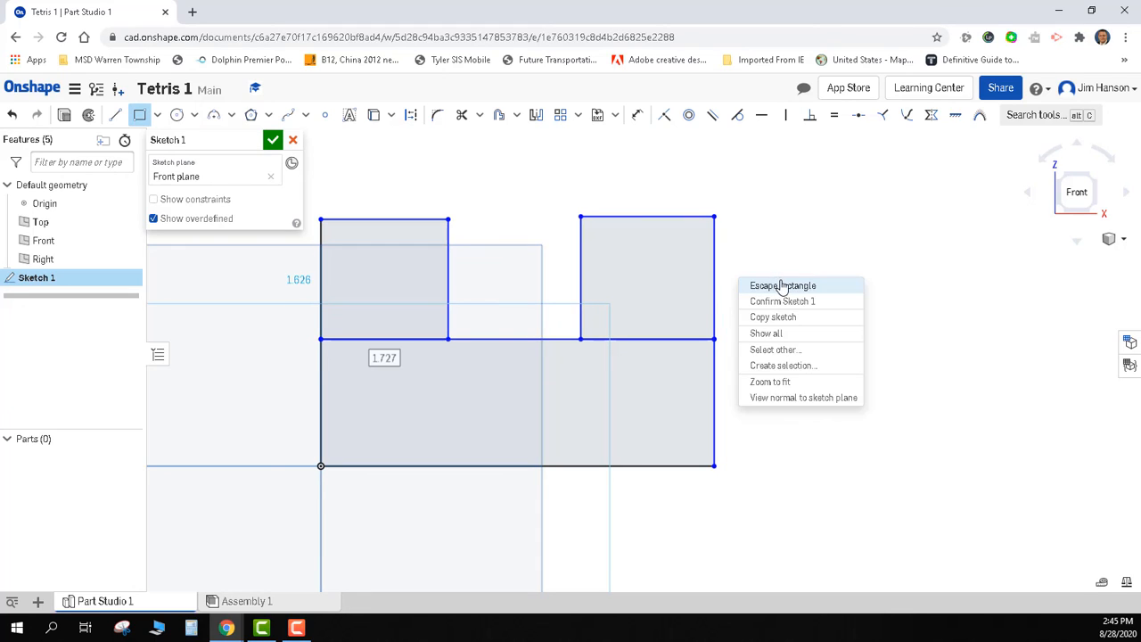
{"action": "left_click", "coordinate": [783, 285]}
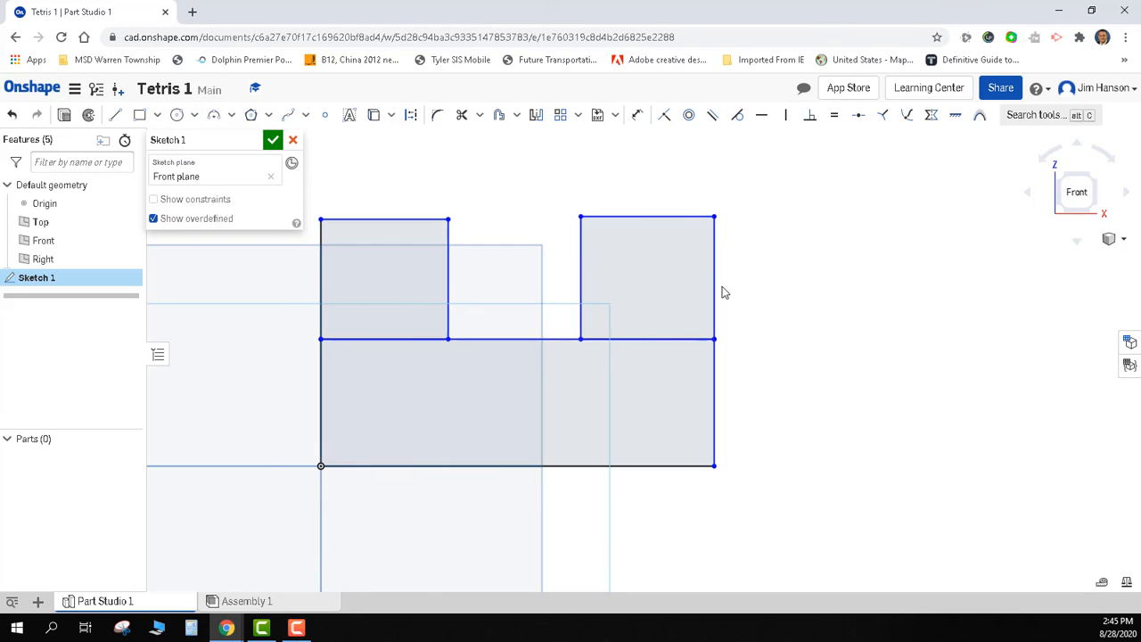
Reshape the undimensioned sketch by moving its right edge inward, lowering the right block's top and widening the left block slightly.
{"action": "mouse_move", "coordinate": [714, 277]}
{"action": "left_mouse_down"}
{"action": "mouse_move", "coordinate": [711, 255]}
{"action": "mouse_move", "coordinate": [700, 294]}
{"action": "left_mouse_up"}
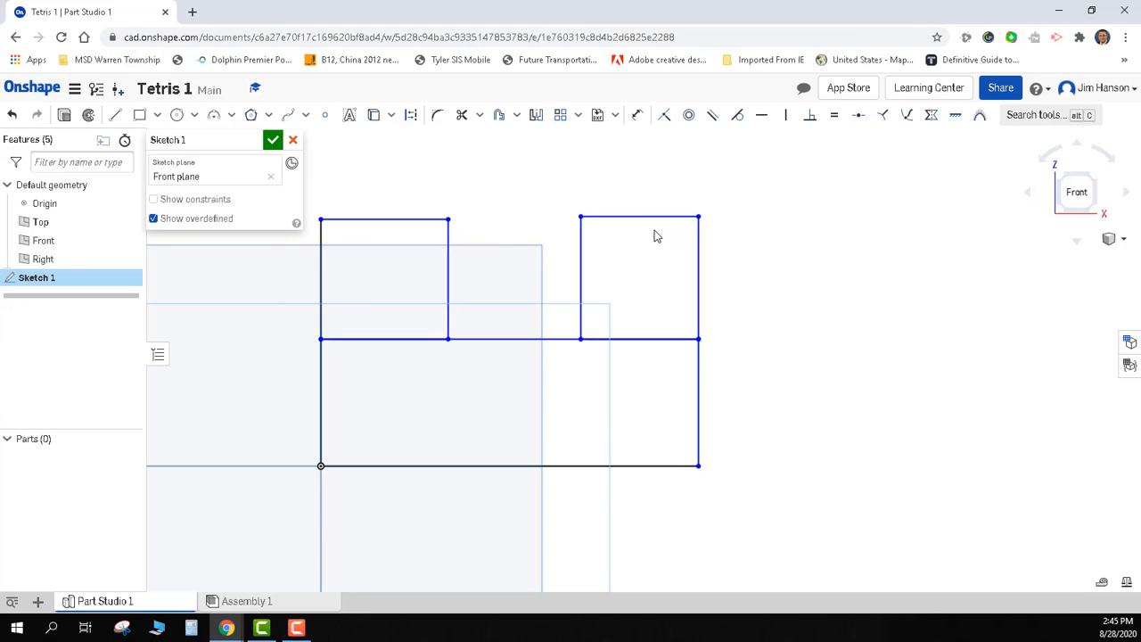
{"action": "left_click_drag", "start_coordinate": [657, 236], "coordinate": [655, 228]}
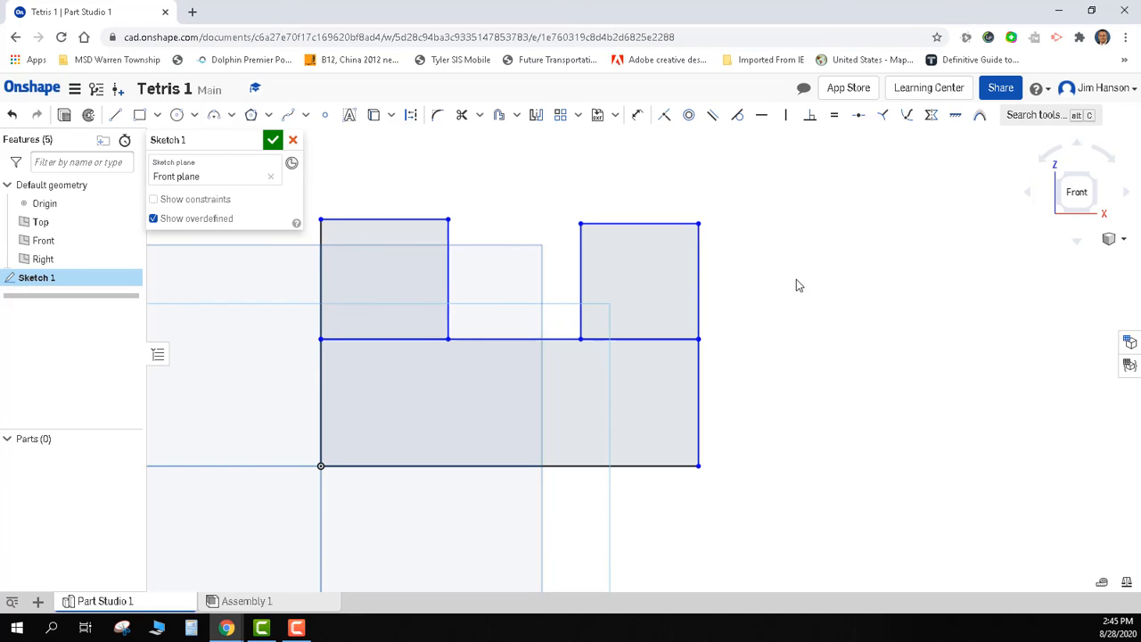
{"action": "left_click_drag", "start_coordinate": [450, 307], "coordinate": [453, 306]}
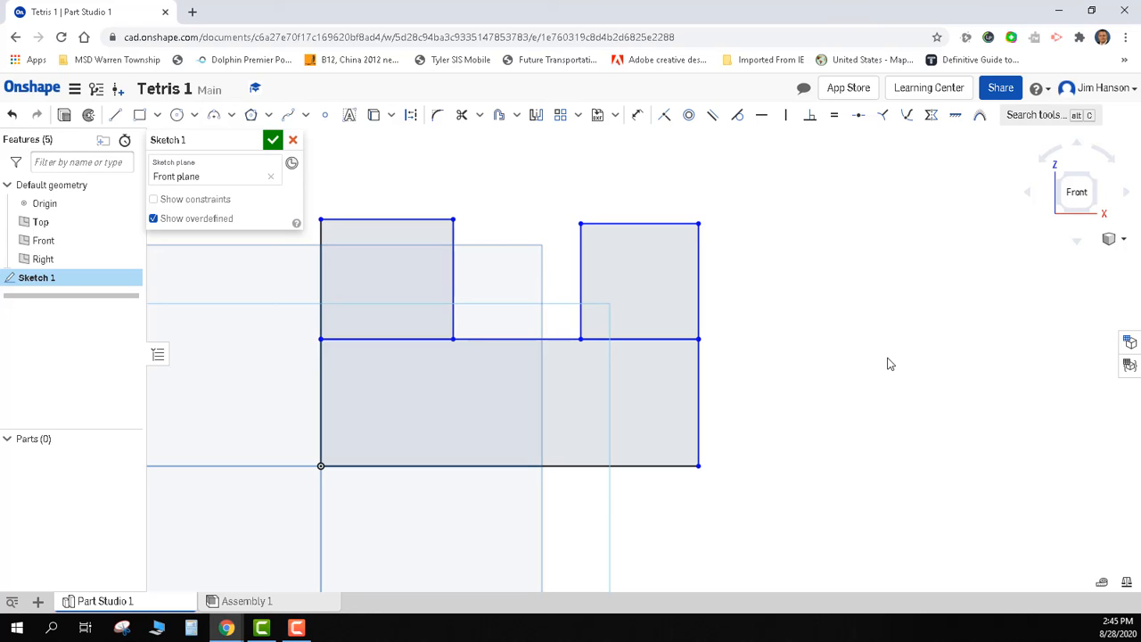
{"action": "middle_click_drag", "start_coordinate": [889, 364], "coordinate": [920, 352]}
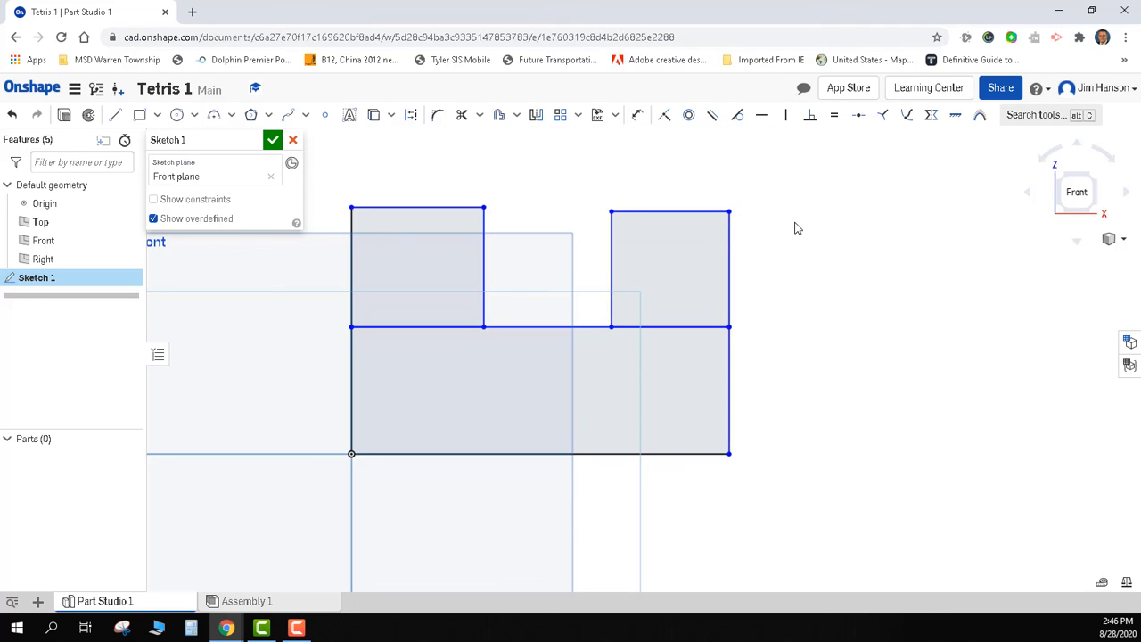
Dimension the base rectangle's bottom edge to 1.5 in.
{"action": "left_click", "coordinate": [633, 117]}
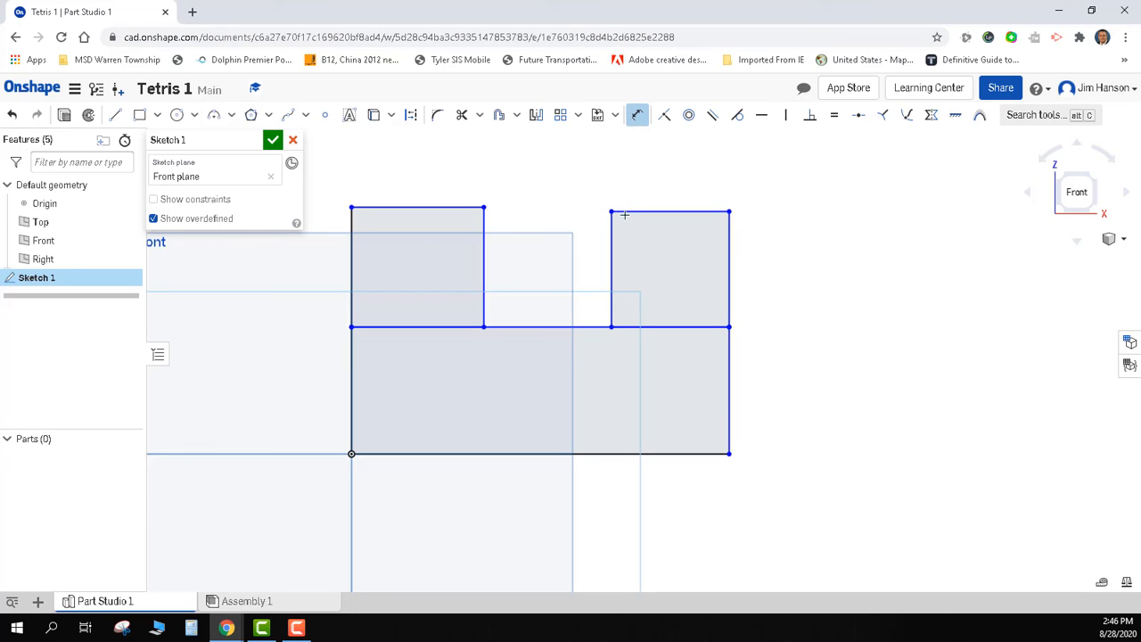
{"action": "left_click", "coordinate": [540, 455]}
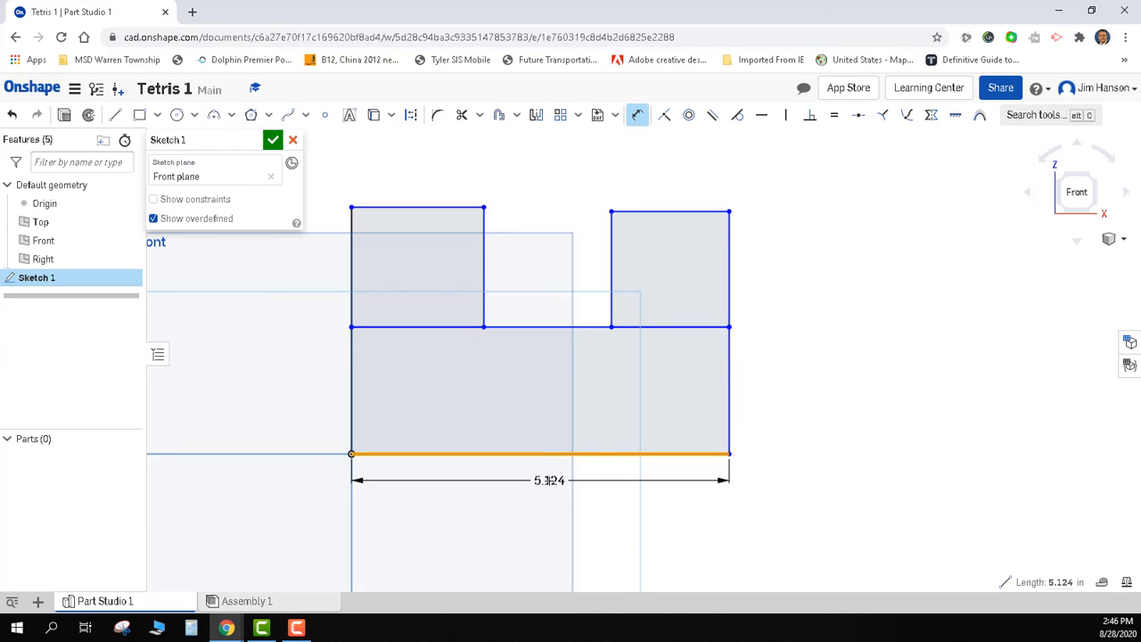
{"action": "left_click", "coordinate": [550, 480]}
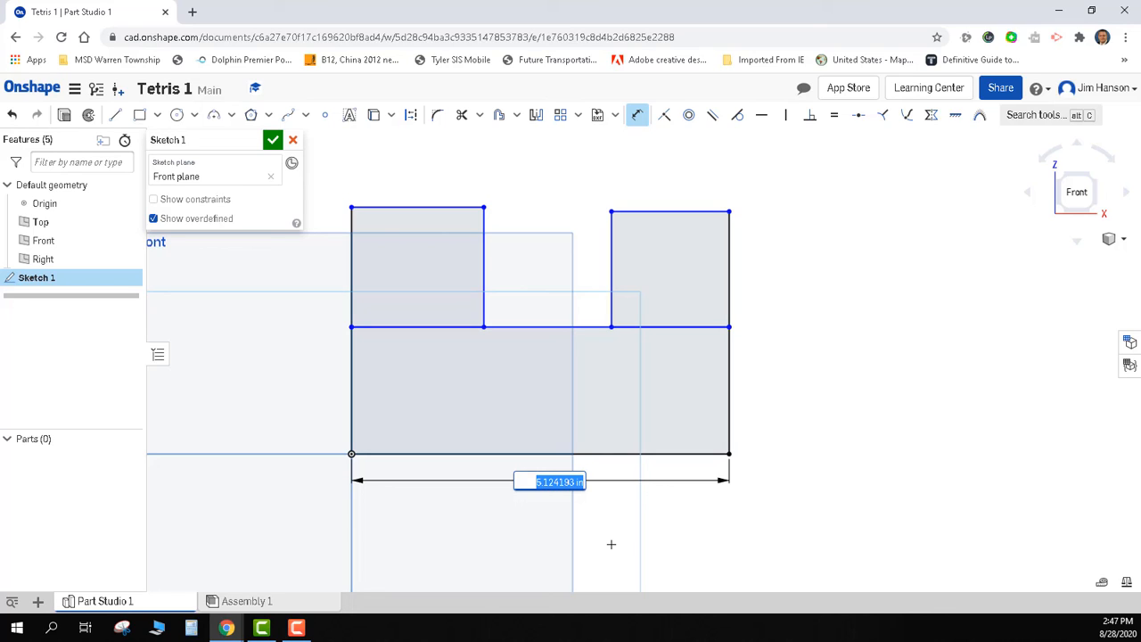
{"action": "type", "text": "1.5"}
{"action": "key", "text": "Return"}
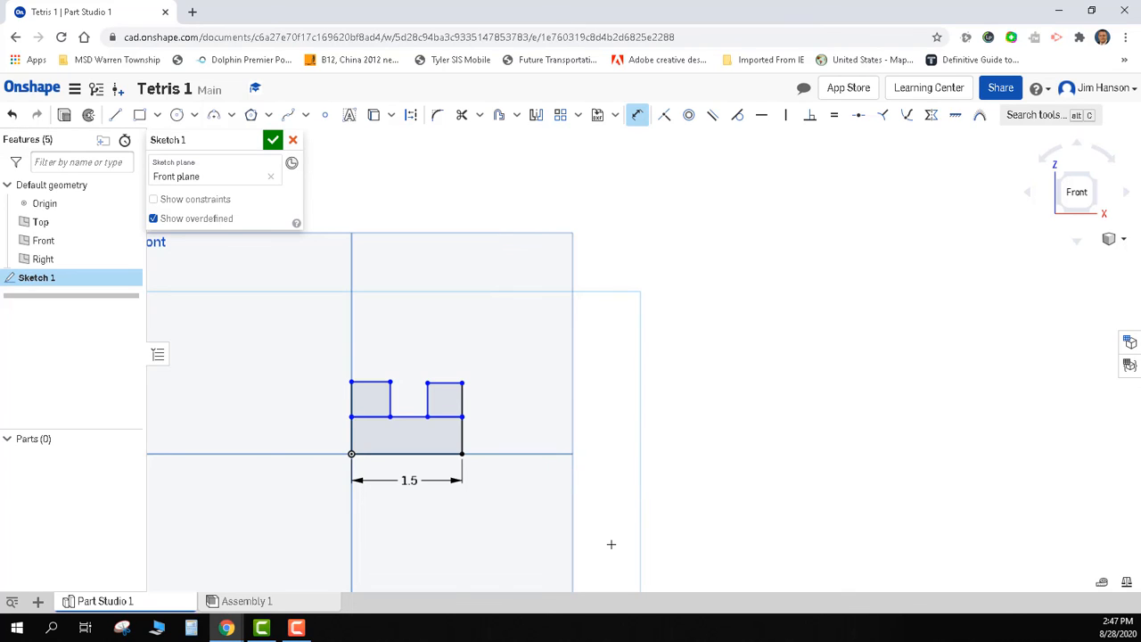
Dimension the base rectangle's height on its right edge to 0.5 in.
{"action": "scroll", "coordinate": [392, 461], "scroll_direction": "up", "scroll_amount": 3}
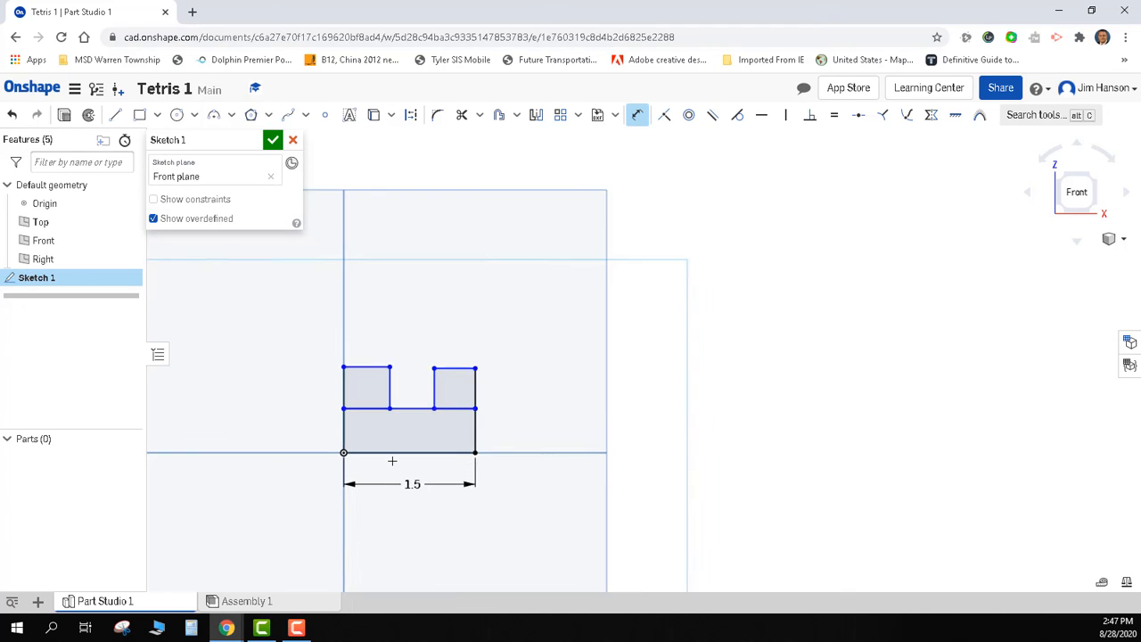
{"action": "scroll", "coordinate": [393, 461], "scroll_direction": "up", "scroll_amount": 2}
{"action": "middle_click_drag", "start_coordinate": [393, 461], "coordinate": [518, 460]}
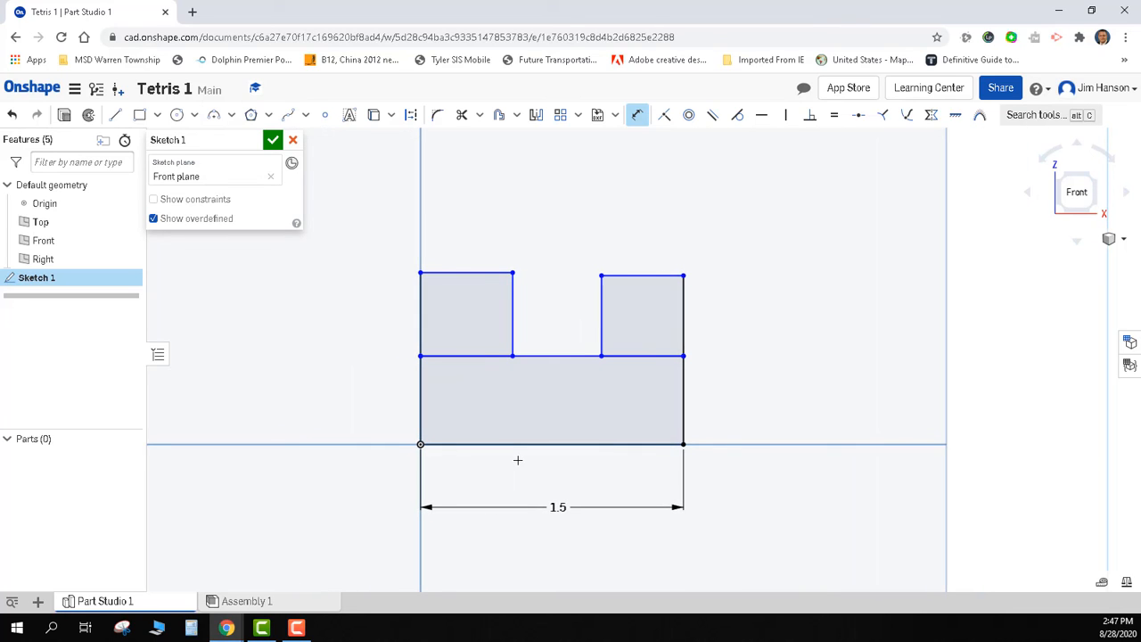
{"action": "left_click", "coordinate": [683, 398]}
{"action": "left_click", "coordinate": [729, 406]}
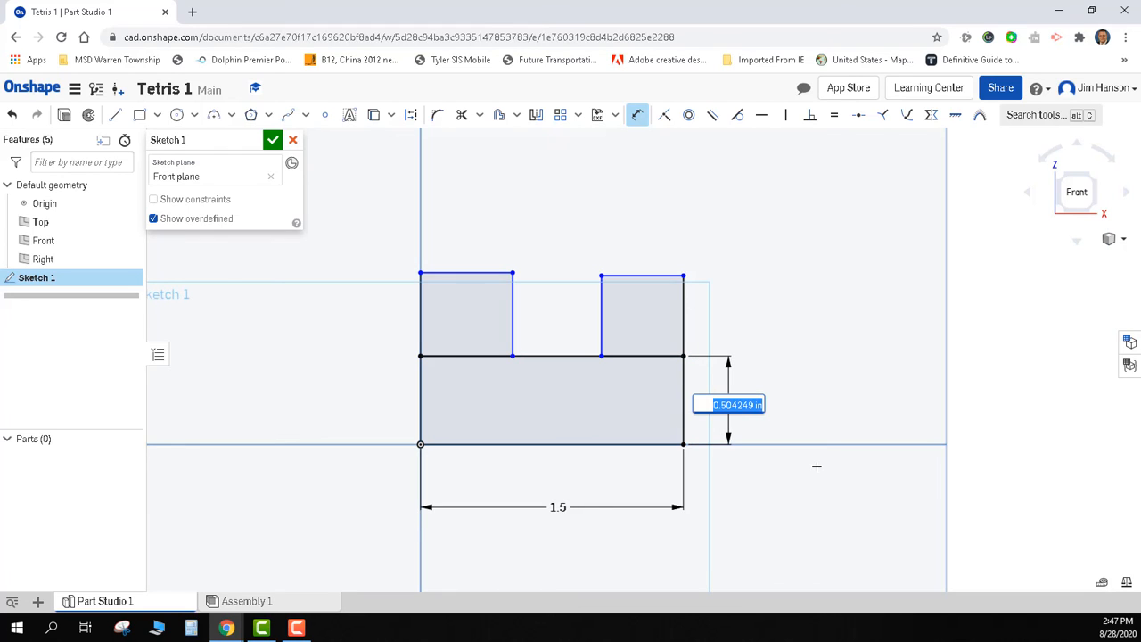
{"action": "type", "text": "0.5"}
{"action": "key", "text": "Return"}
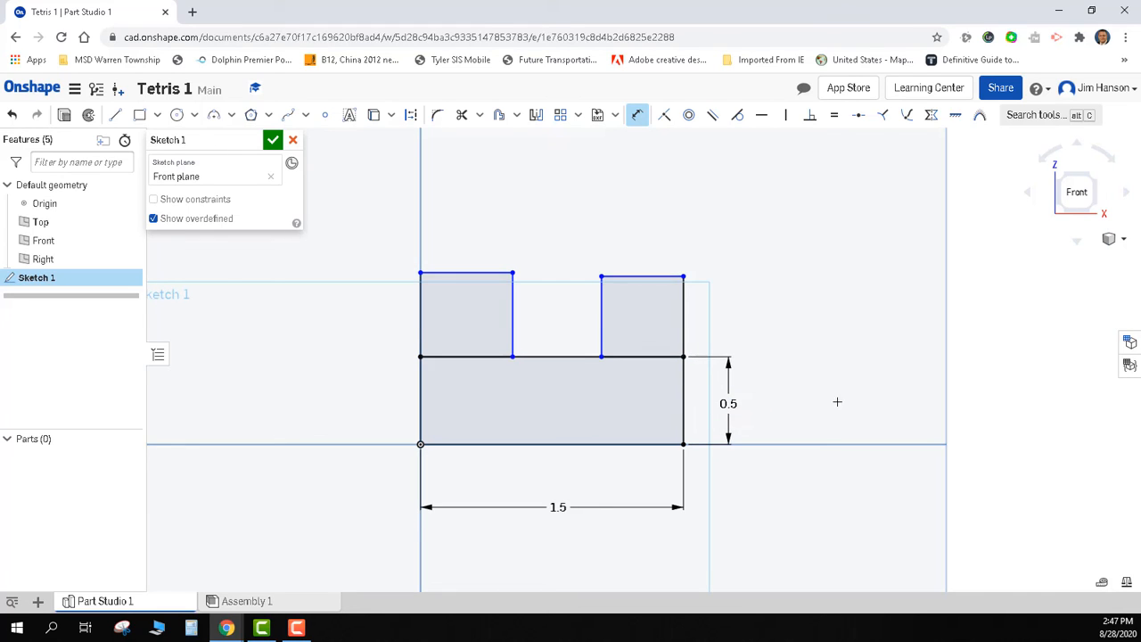
Dimension the upper-right block to 0.5 in high and 0.5 in wide.
{"action": "left_click", "coordinate": [689, 311]}
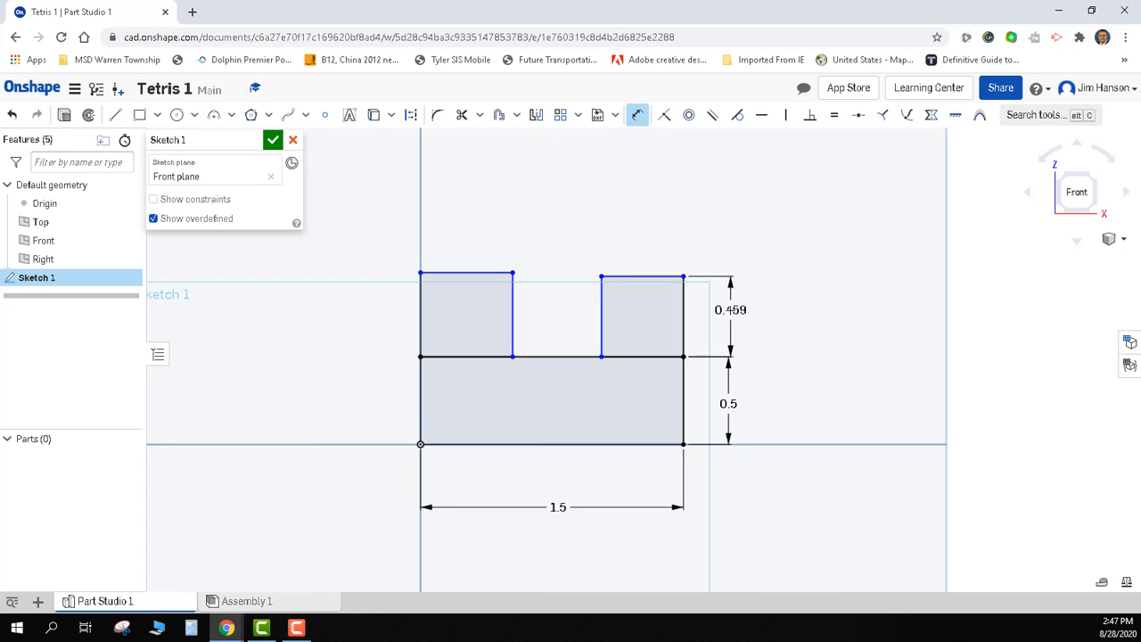
{"action": "left_click", "coordinate": [729, 311]}
{"action": "key", "text": "Return"}
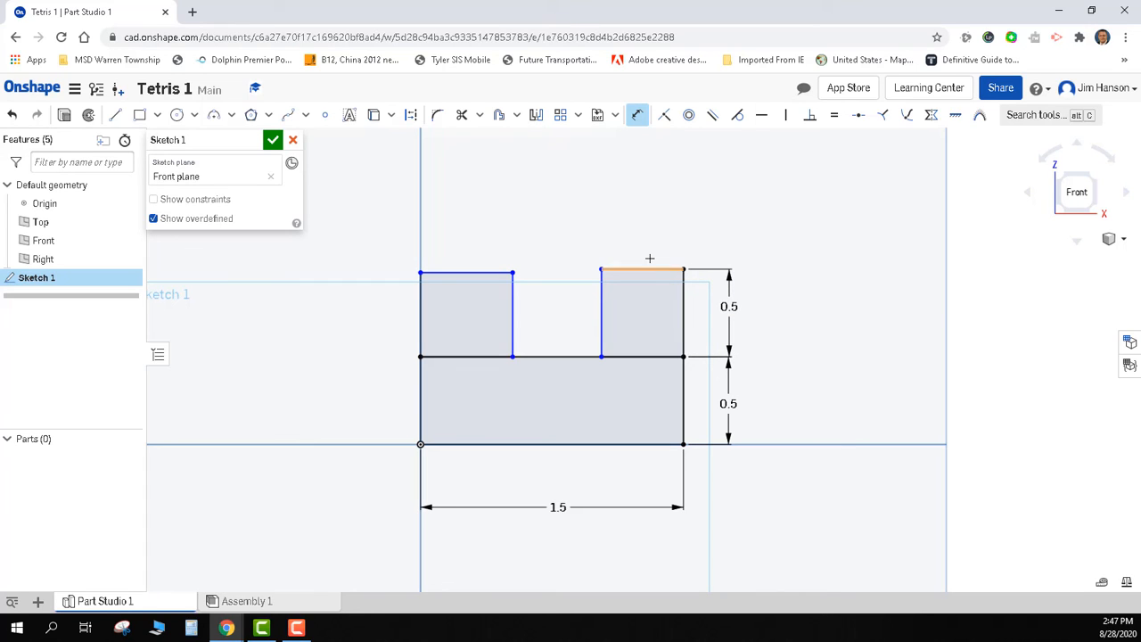
{"action": "left_click", "coordinate": [651, 267]}
{"action": "left_click", "coordinate": [641, 247]}
{"action": "type", "text": "0.5"}
{"action": "key", "text": "Return"}
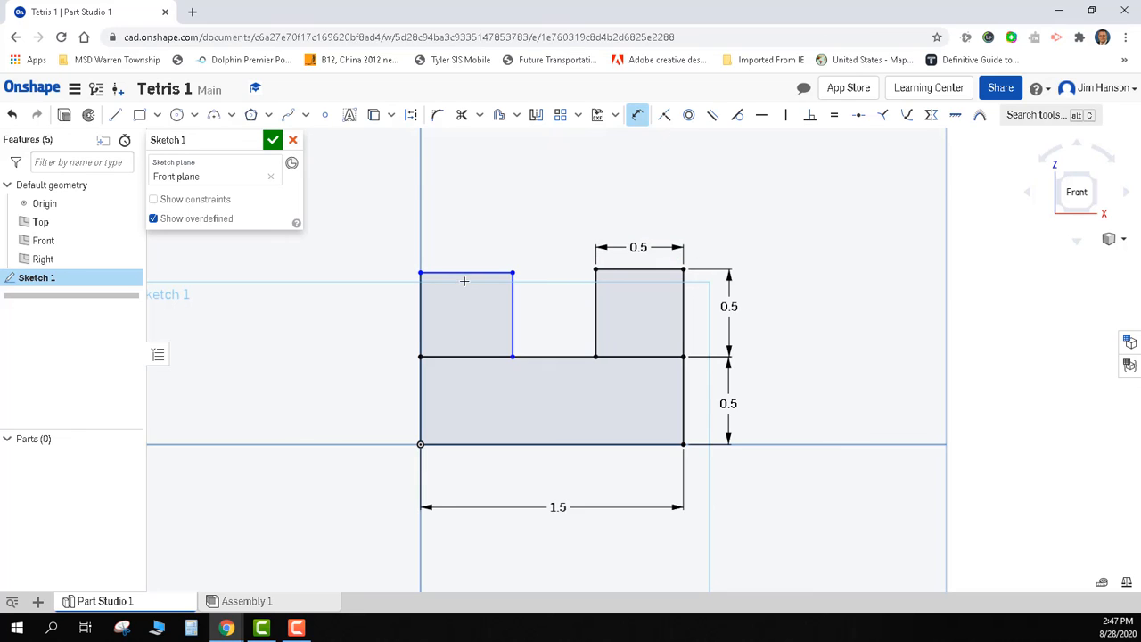
Dimension the upper-left block to 0.5 in wide and 0.5 in high, and leave the Dimension tool.
{"action": "left_click", "coordinate": [462, 272]}
{"action": "left_click", "coordinate": [463, 243]}
{"action": "type", "text": "0.5"}
{"action": "key", "text": "Return"}
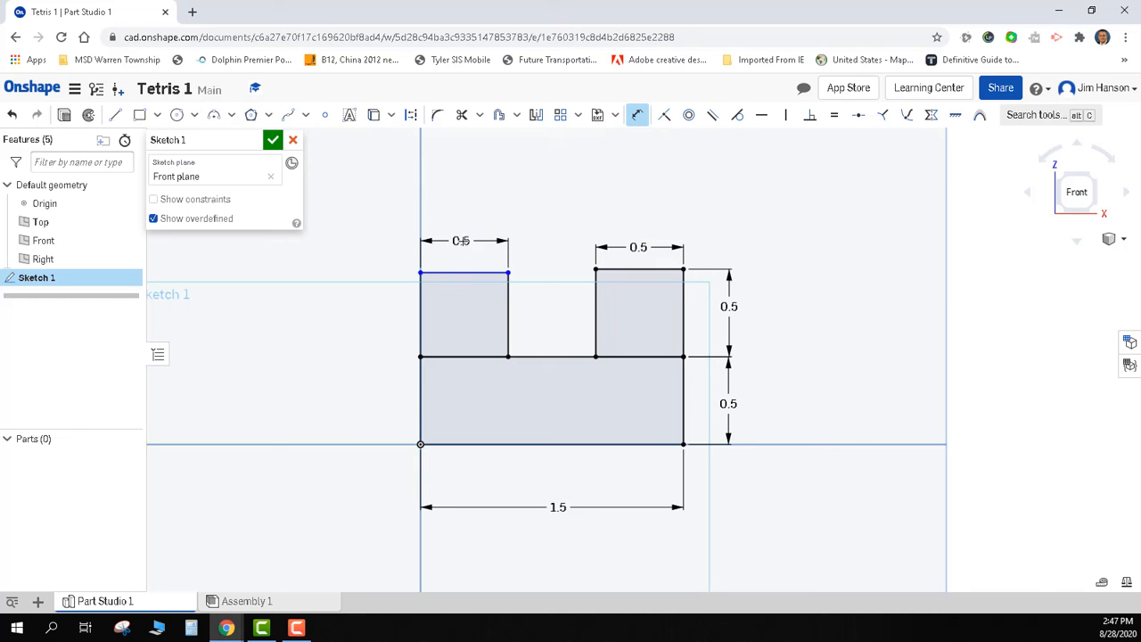
{"action": "left_click", "coordinate": [421, 304]}
{"action": "left_click", "coordinate": [397, 311]}
{"action": "key", "text": "Return"}
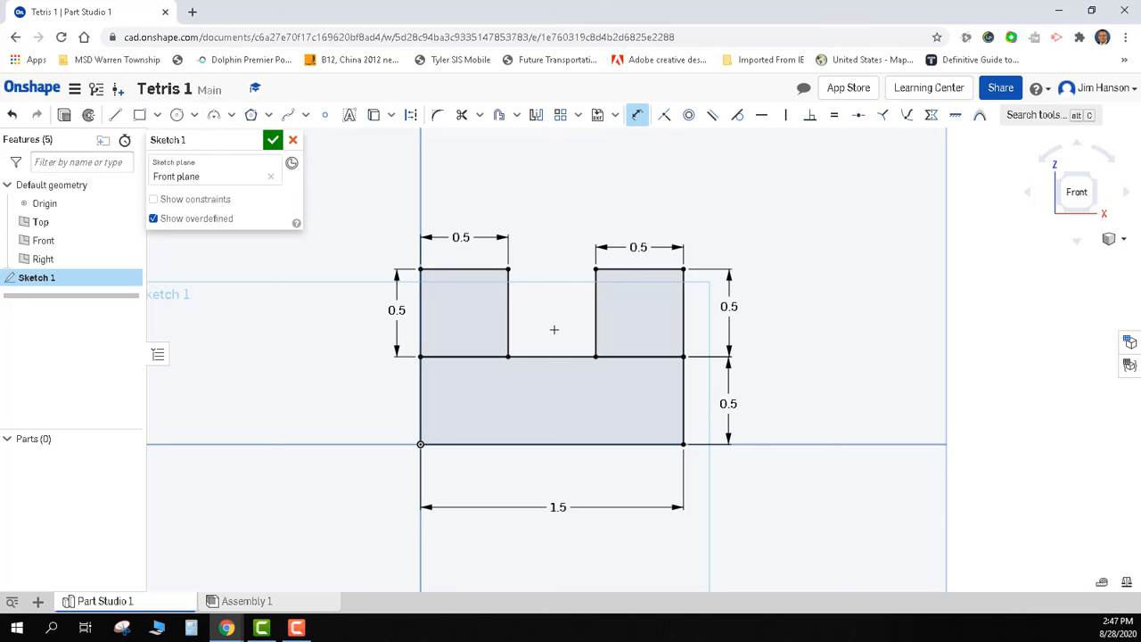
{"action": "key", "text": "Escape"}
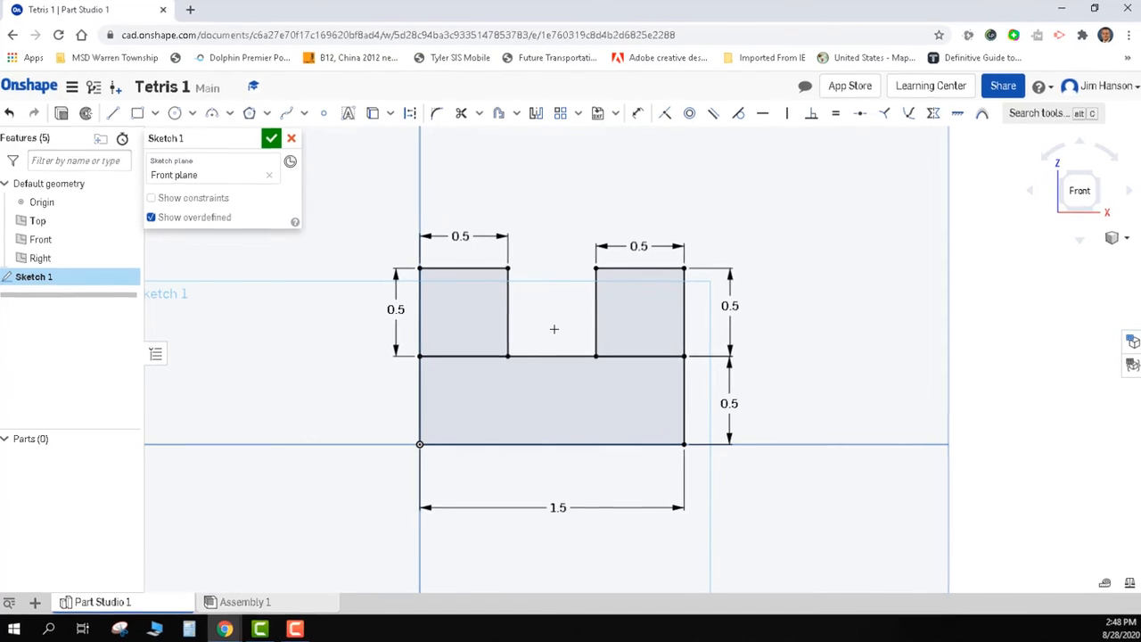
Undo the width and height dimensions of both upper blocks, keeping only the base rectangle's dimensions.
{"action": "key", "text": "ctrl+z"}
{"action": "key", "text": "ctrl+z"}
{"action": "key", "text": "ctrl+z"}
{"action": "key", "text": "ctrl+z"}
{"action": "key", "text": "ctrl+z"}
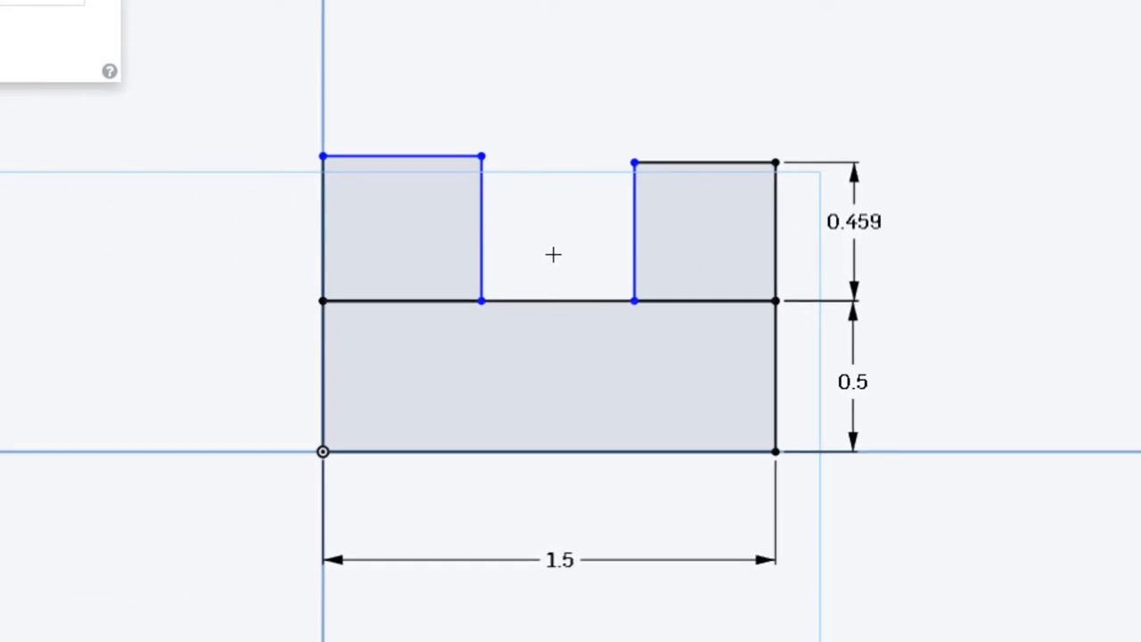
{"action": "key", "text": "ctrl+z"}
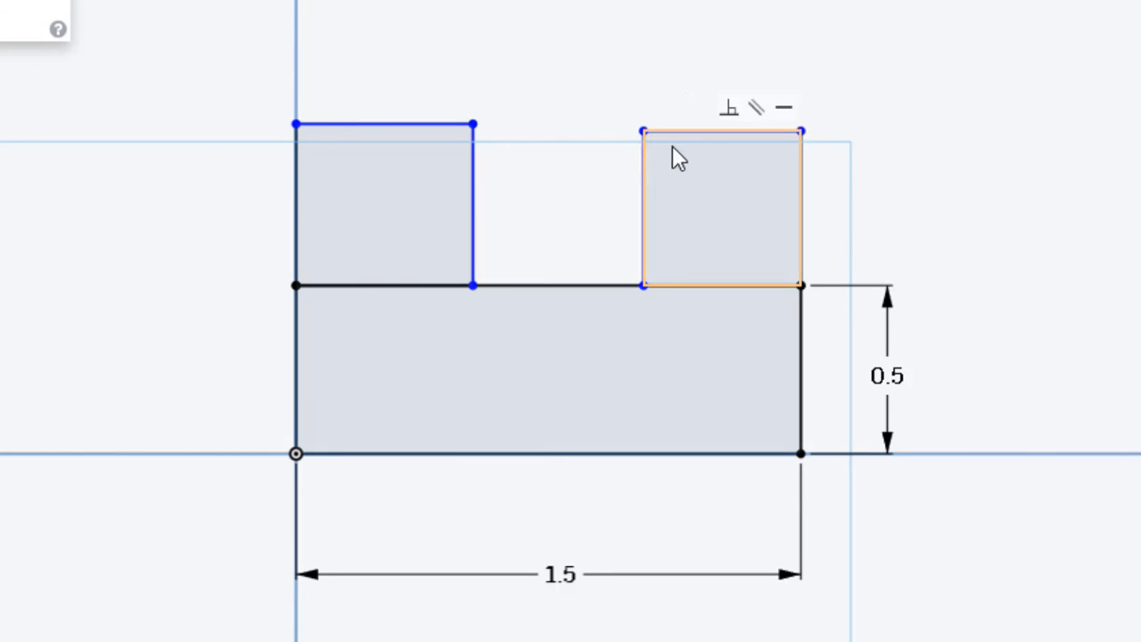
Dimension the upper-right block to 0.5 in high on its outer edge and 0.5 in wide on its top edge.
{"action": "left_click", "coordinate": [800, 232]}
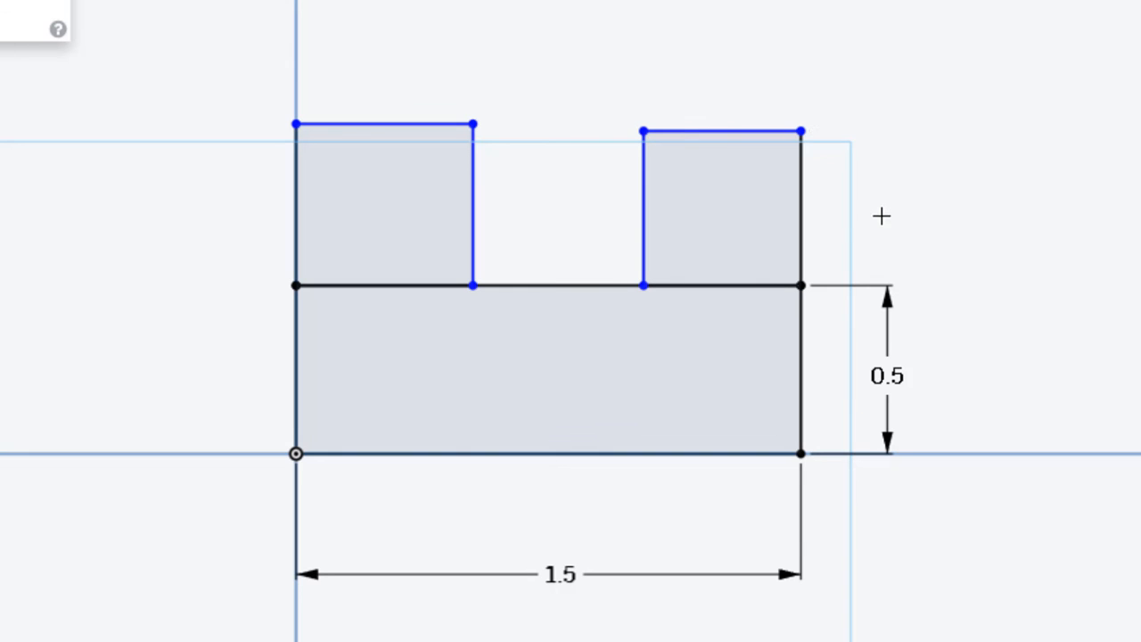
{"action": "left_click", "coordinate": [878, 214]}
{"action": "type", "text": "0.5"}
{"action": "key", "text": "Return"}
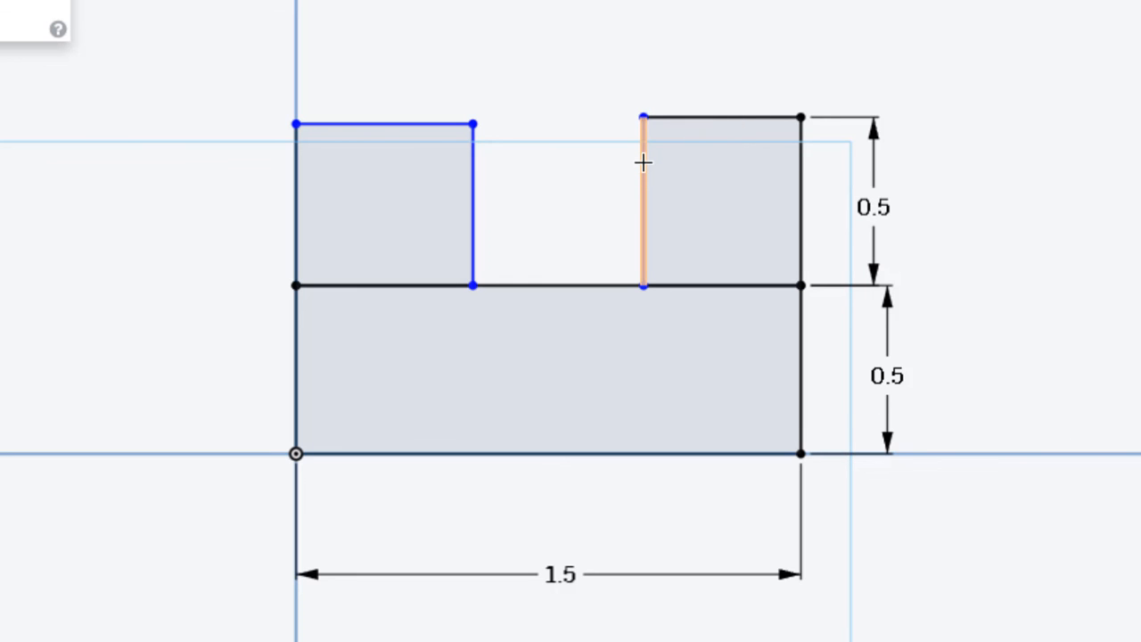
{"action": "left_click", "coordinate": [741, 118]}
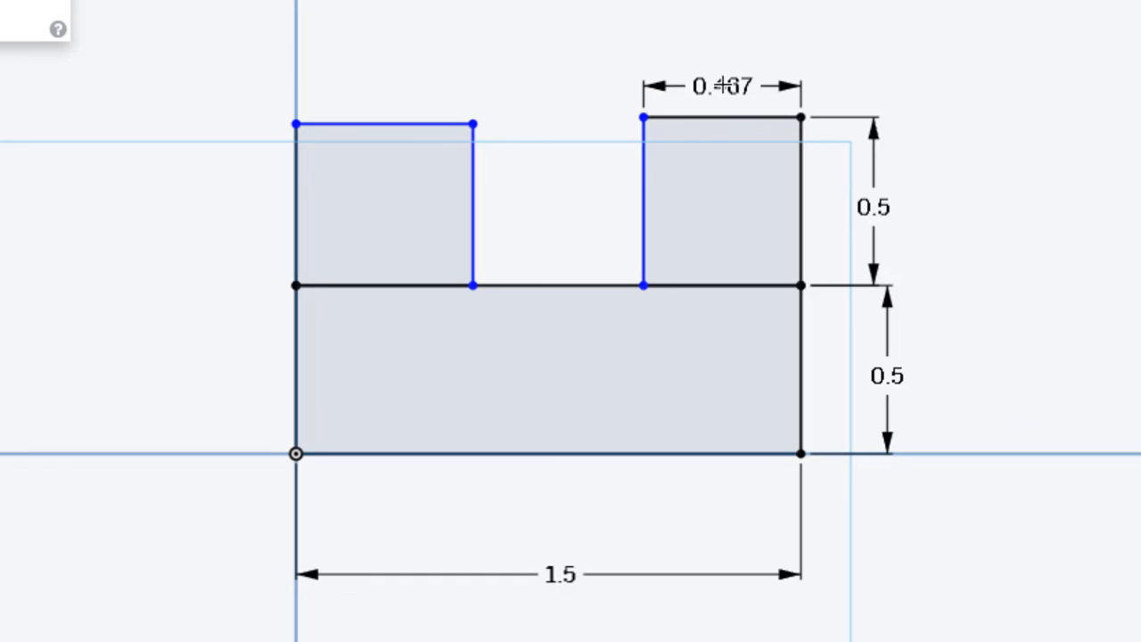
{"action": "left_click", "coordinate": [724, 84]}
{"action": "type", "text": "0.5"}
{"action": "key", "text": "Return"}
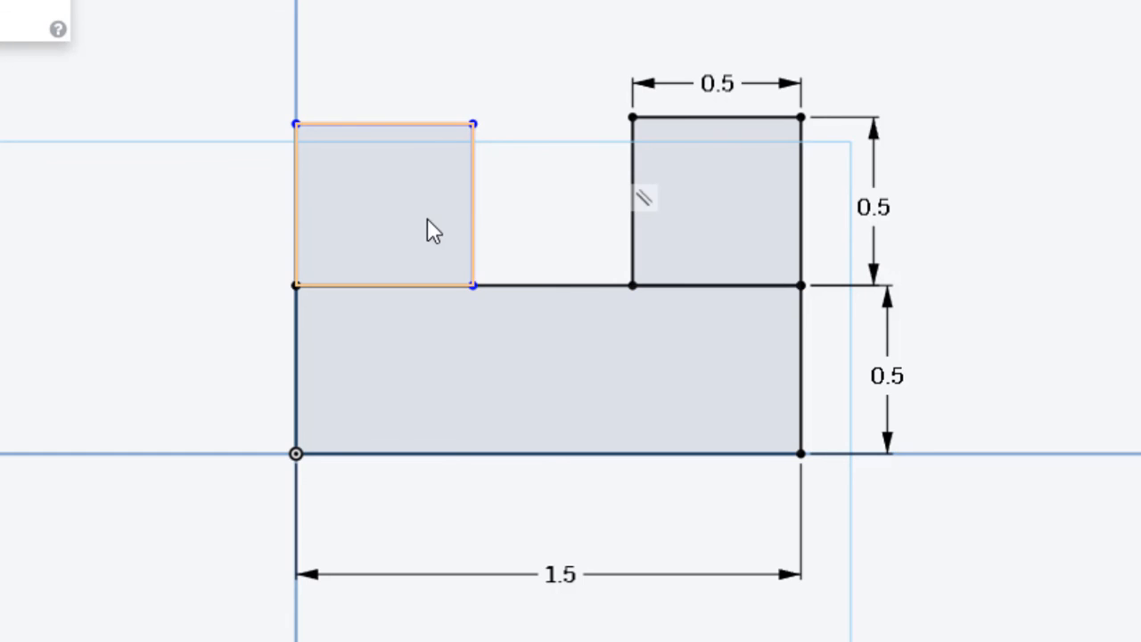
Reshape the undimensioned upper-left block freehand by moving its right edge, top edge and upper-right corner.
{"action": "mouse_move", "coordinate": [477, 208]}
{"action": "left_mouse_down"}
{"action": "mouse_move", "coordinate": [478, 224]}
{"action": "mouse_move", "coordinate": [442, 219]}
{"action": "mouse_move", "coordinate": [484, 218]}
{"action": "left_mouse_up"}
{"action": "left_click_drag", "start_coordinate": [396, 122], "coordinate": [455, 134]}
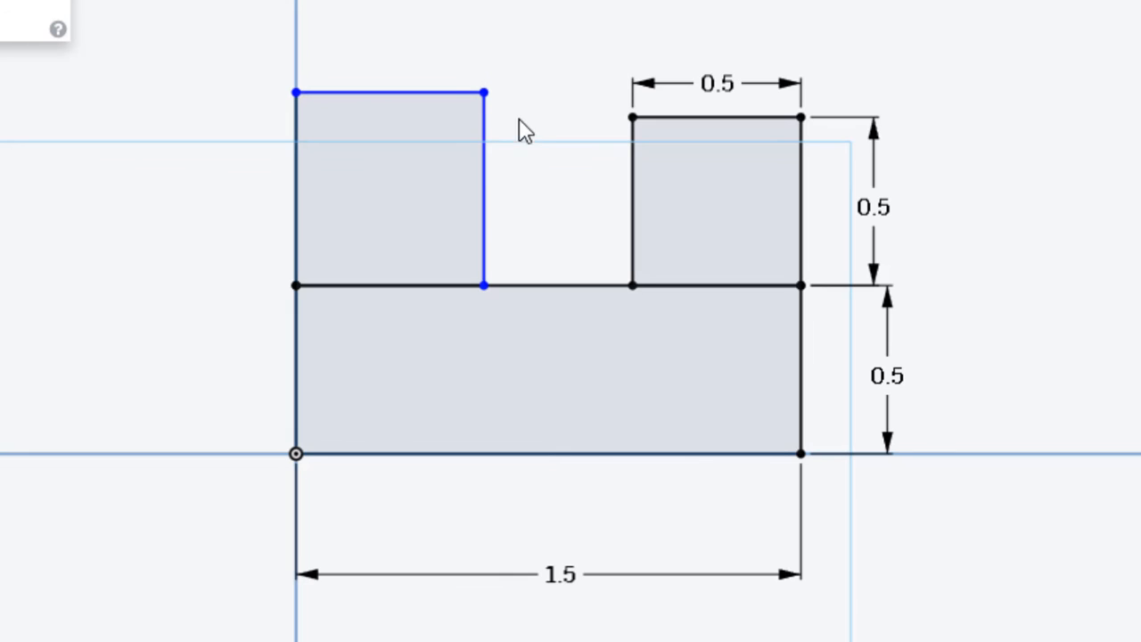
{"action": "left_click_drag", "start_coordinate": [488, 91], "coordinate": [464, 129]}
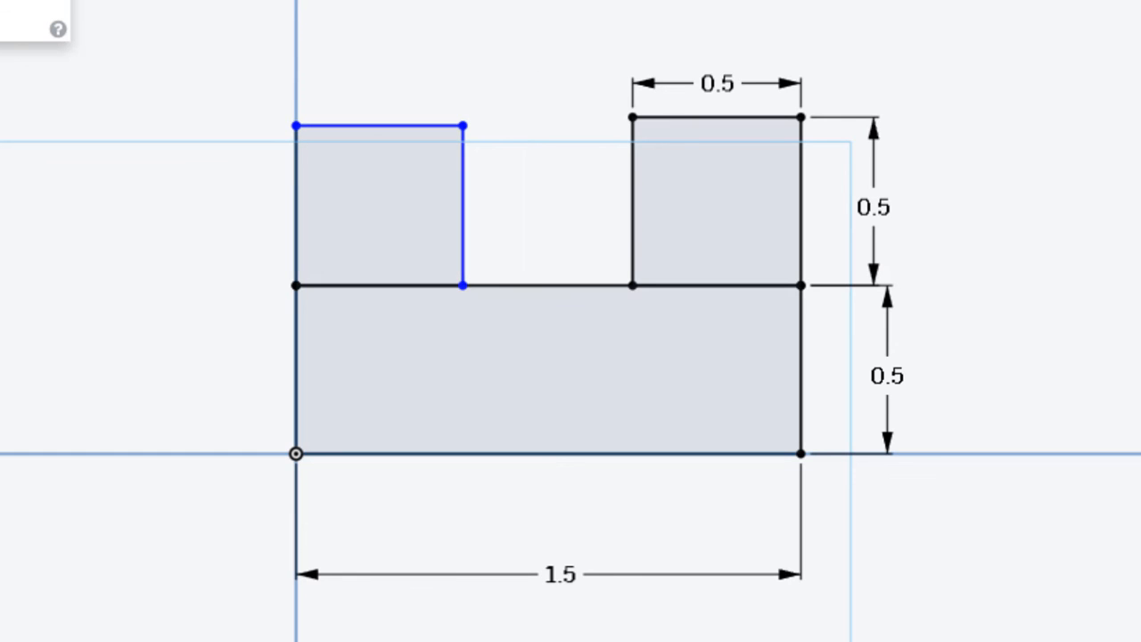
Dimension the upper-left block to 0.5 in wide on its top edge and 0.5 in high on its left edge.
{"action": "left_click", "coordinate": [405, 125]}
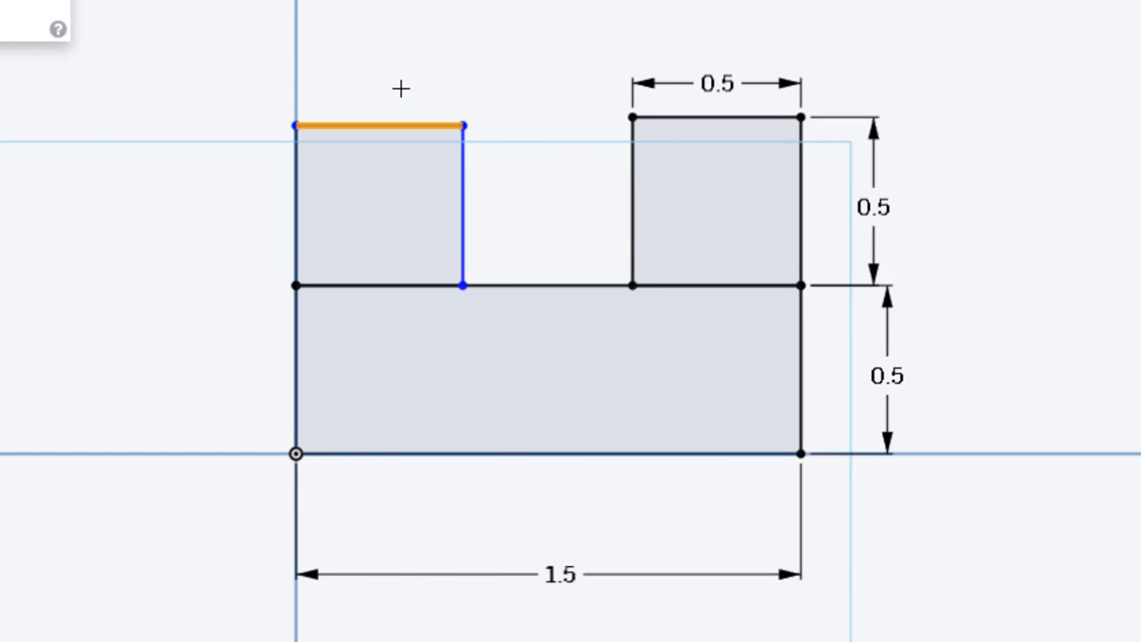
{"action": "left_click", "coordinate": [401, 90]}
{"action": "type", "text": "0.5"}
{"action": "key", "text": "Return"}
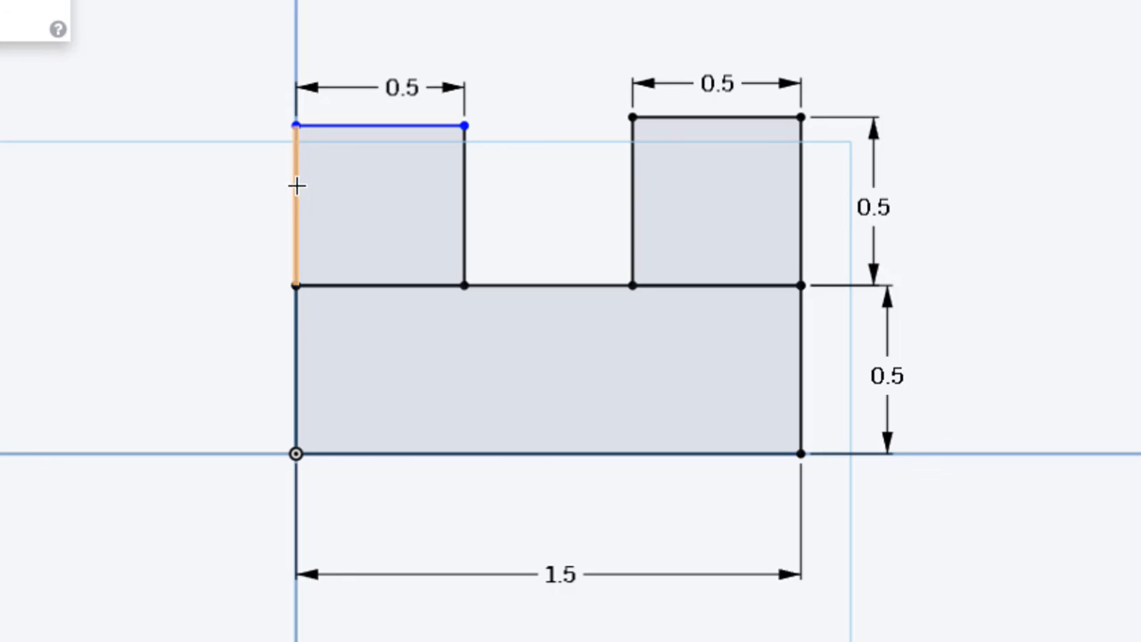
{"action": "left_click", "coordinate": [297, 184]}
{"action": "left_click", "coordinate": [255, 180]}
{"action": "type", "text": "0.5"}
{"action": "key", "text": "Return"}
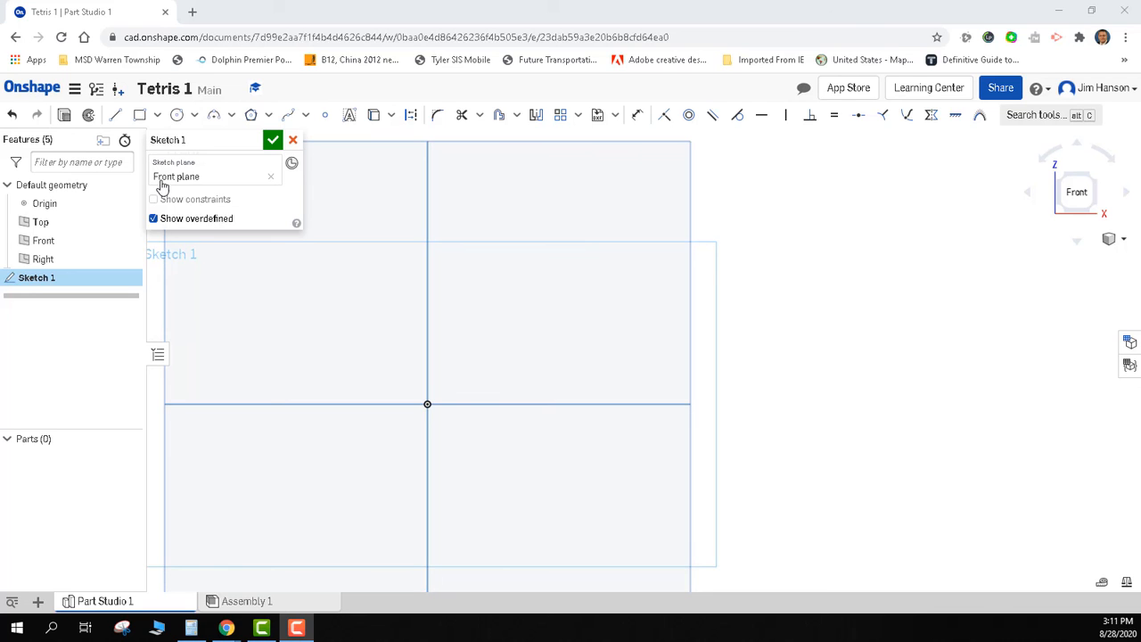
Sketch a base rectangle about 2.8 by 0.89 in away from the origin, with a smaller rectangle on each upper corner.
{"action": "left_click", "coordinate": [140, 115]}
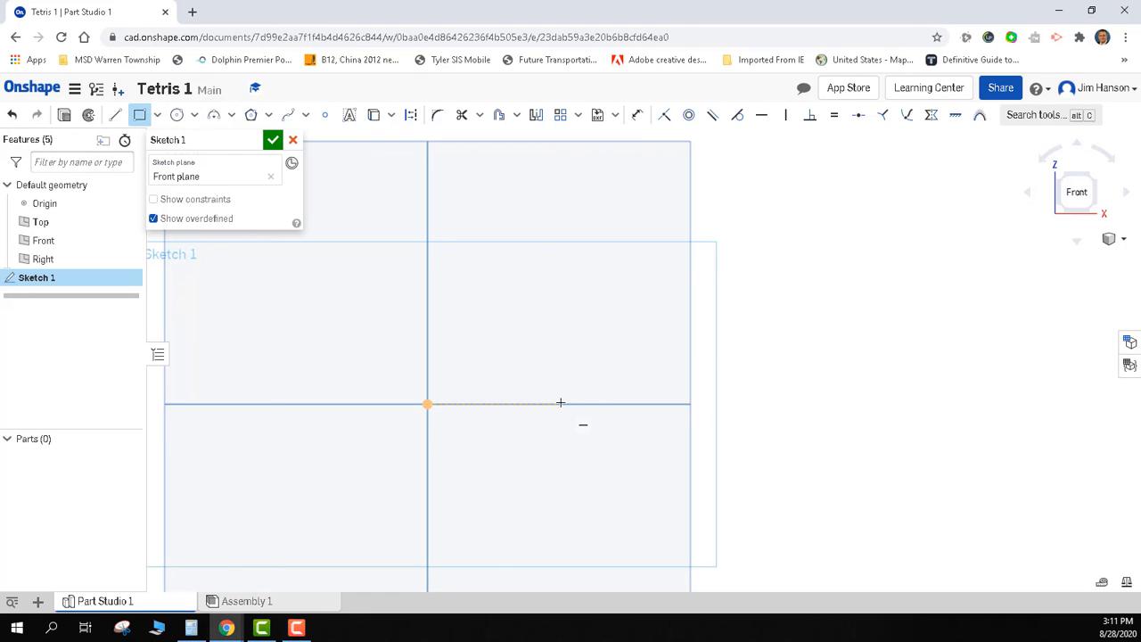
{"action": "left_click", "coordinate": [525, 354]}
{"action": "left_click", "coordinate": [771, 279]}
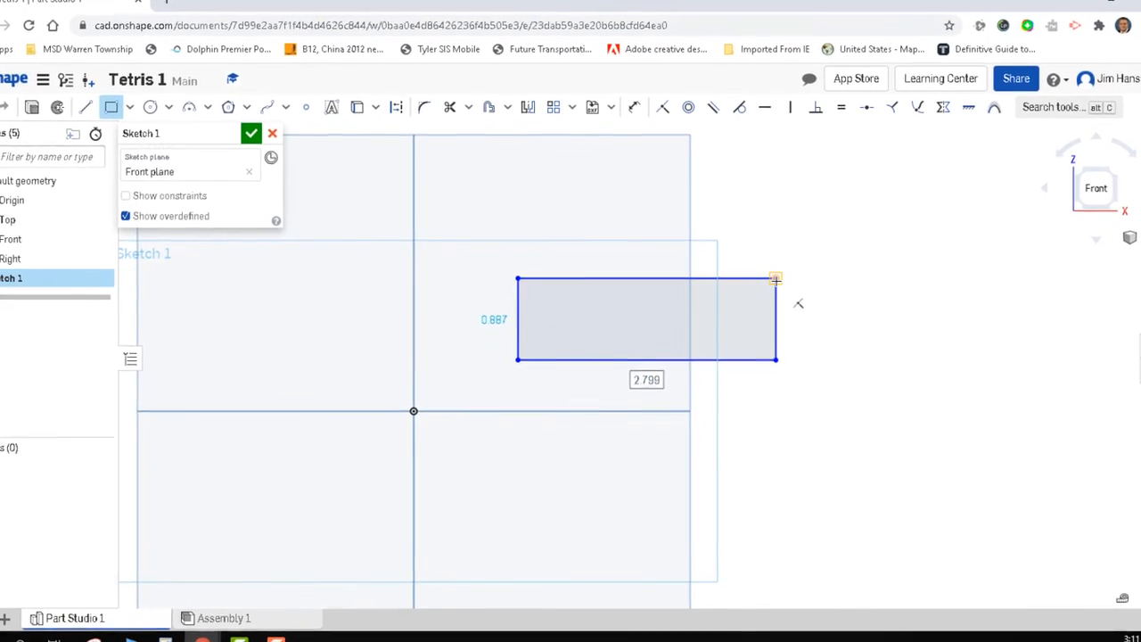
{"action": "left_click", "coordinate": [776, 279]}
{"action": "left_click", "coordinate": [709, 198]}
{"action": "left_click", "coordinate": [518, 279]}
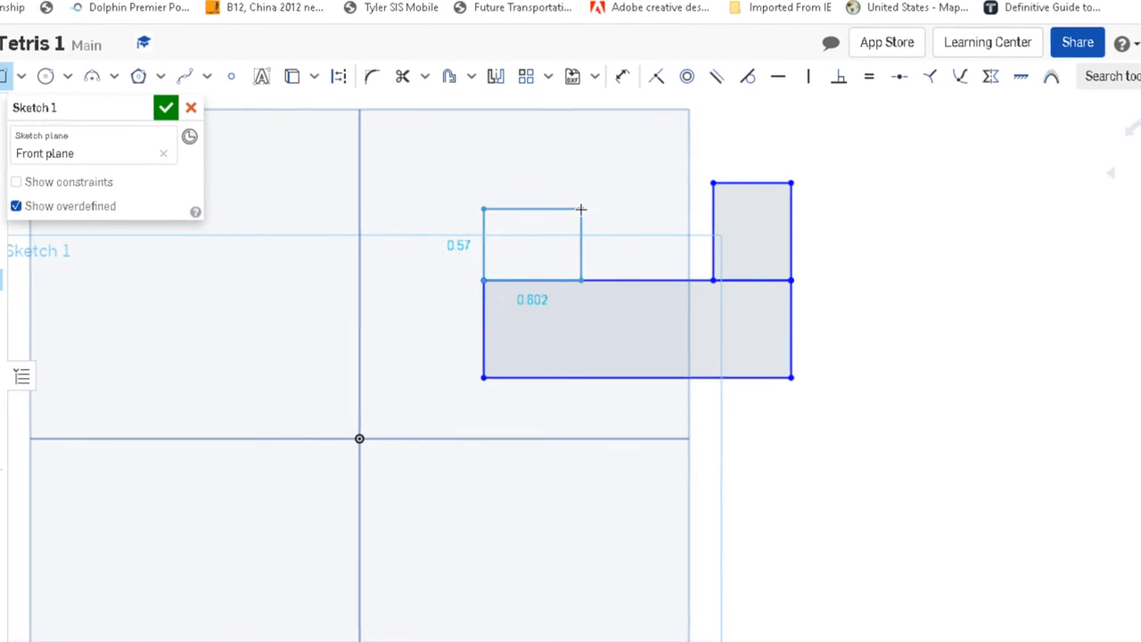
{"action": "left_click", "coordinate": [581, 209]}
Dimension the base rectangle to 1.5 in wide and 0.5 in high.
{"action": "left_click", "coordinate": [623, 76]}
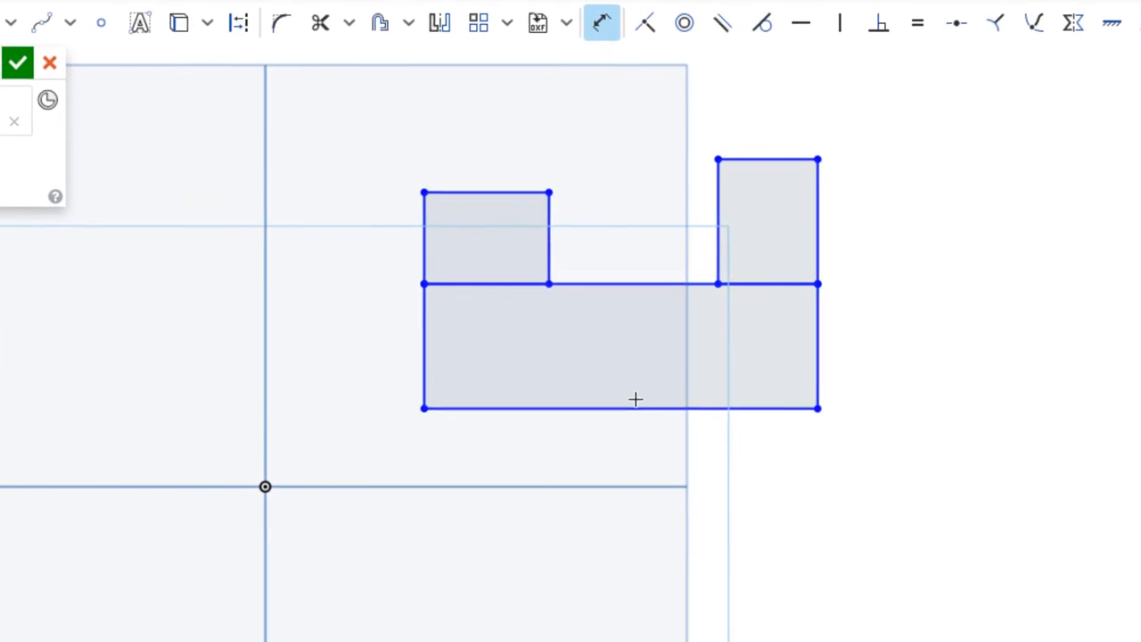
{"action": "left_click", "coordinate": [635, 408]}
{"action": "left_click", "coordinate": [616, 454]}
{"action": "type", "text": "1"}
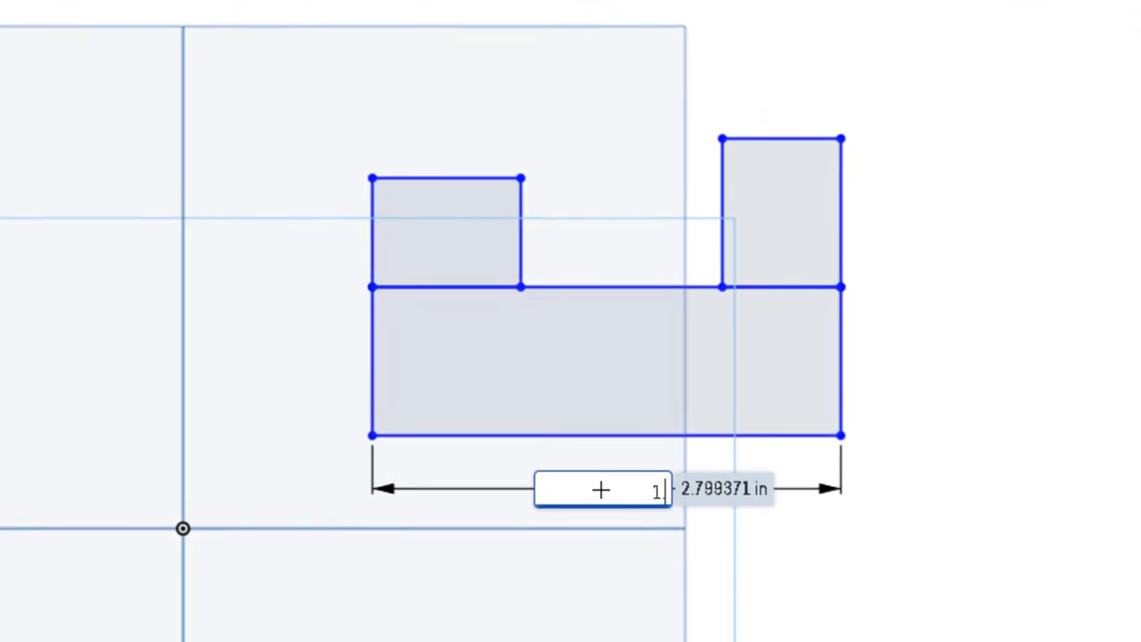
{"action": "type", "text": ".5"}
{"action": "key", "text": "Return"}
{"action": "left_click", "coordinate": [732, 355]}
{"action": "left_click", "coordinate": [802, 339]}
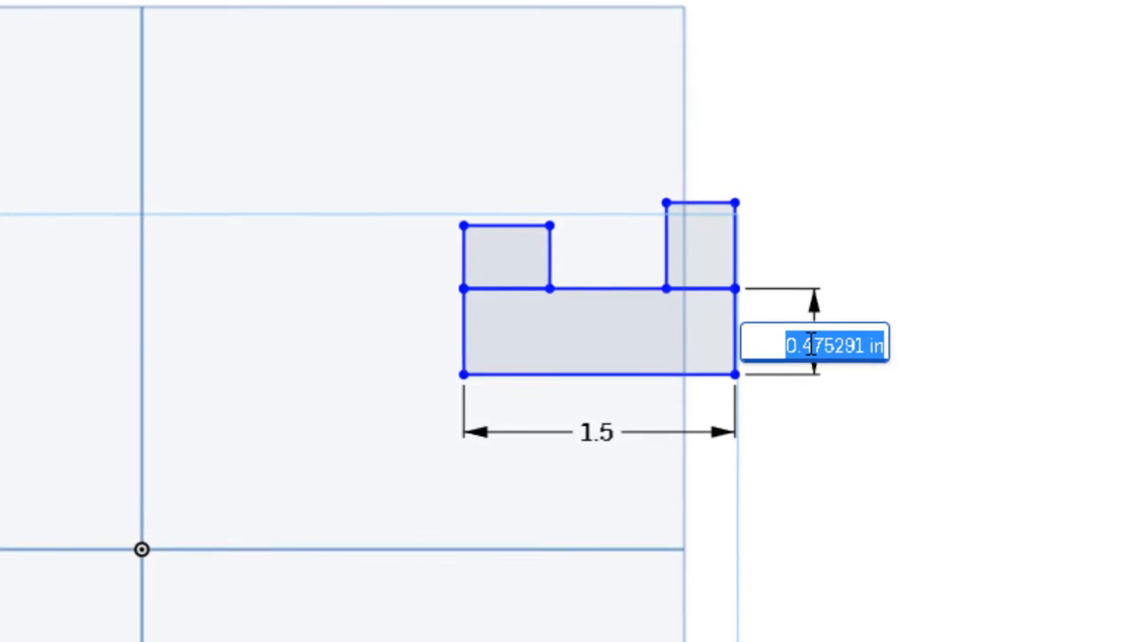
{"action": "type", "text": ".5"}
{"action": "key", "text": "Return"}
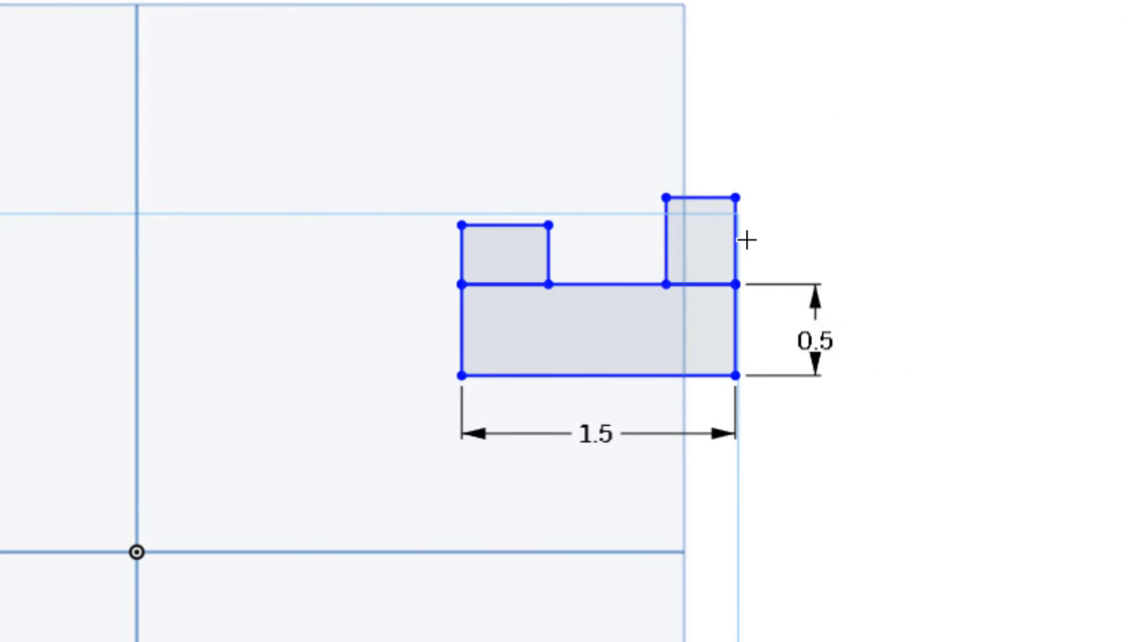
Dimension the upper-right block to 0.5 in high and 0.5 in wide.
{"action": "left_click", "coordinate": [738, 241]}
{"action": "left_click", "coordinate": [785, 236]}
{"action": "type", "text": ".5"}
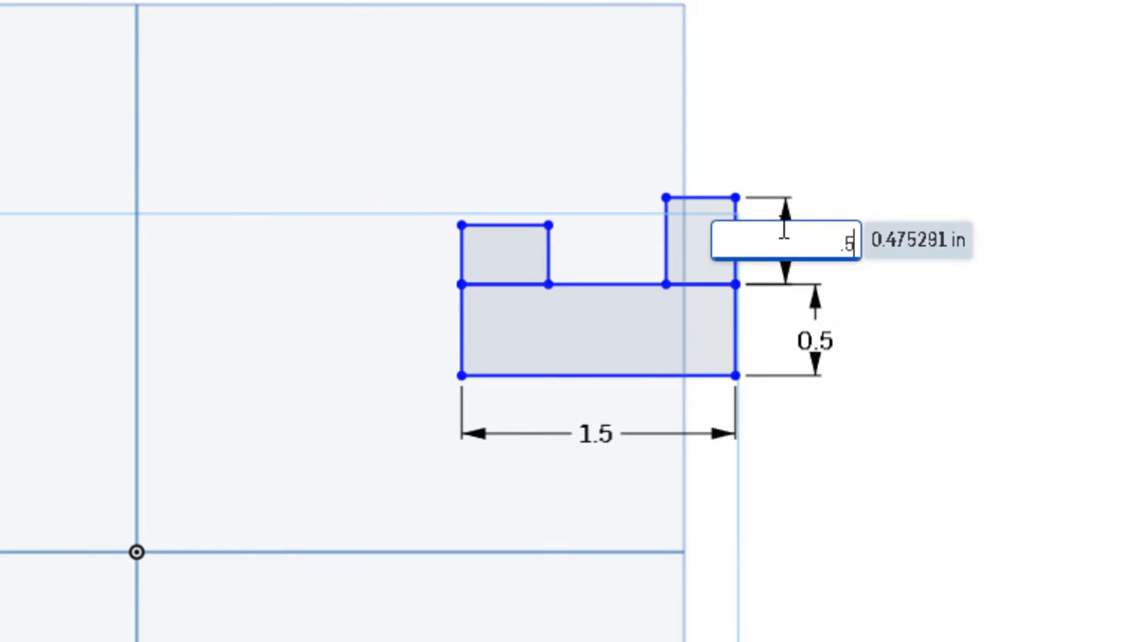
{"action": "key", "text": "Return"}
{"action": "left_click", "coordinate": [706, 189]}
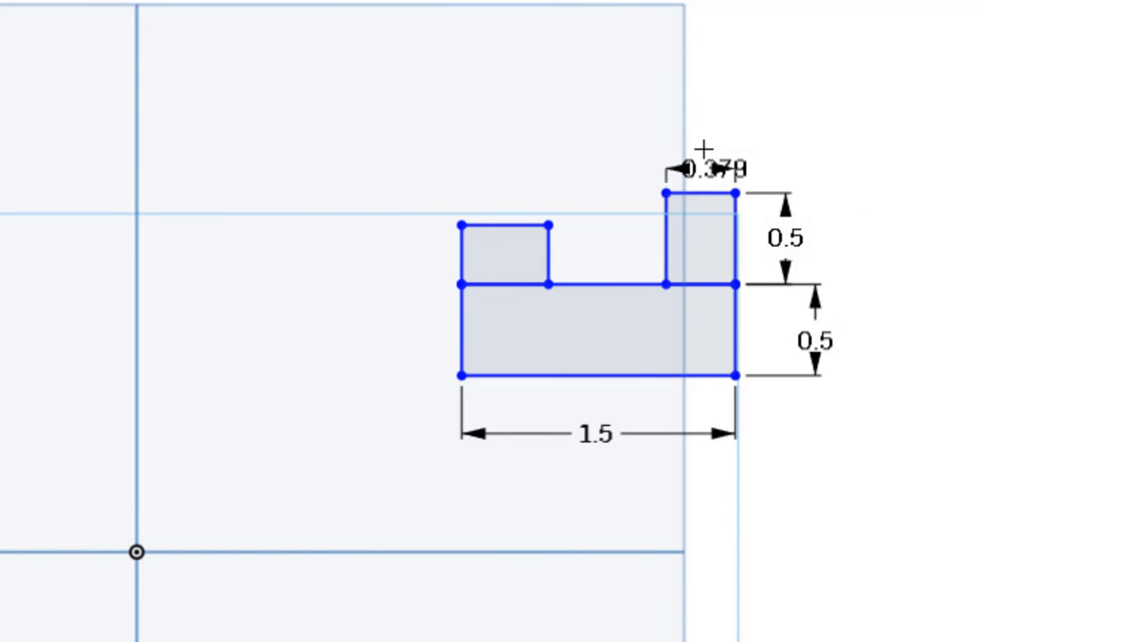
{"action": "left_click", "coordinate": [703, 148]}
{"action": "type", "text": ".5"}
{"action": "key", "text": "Return"}
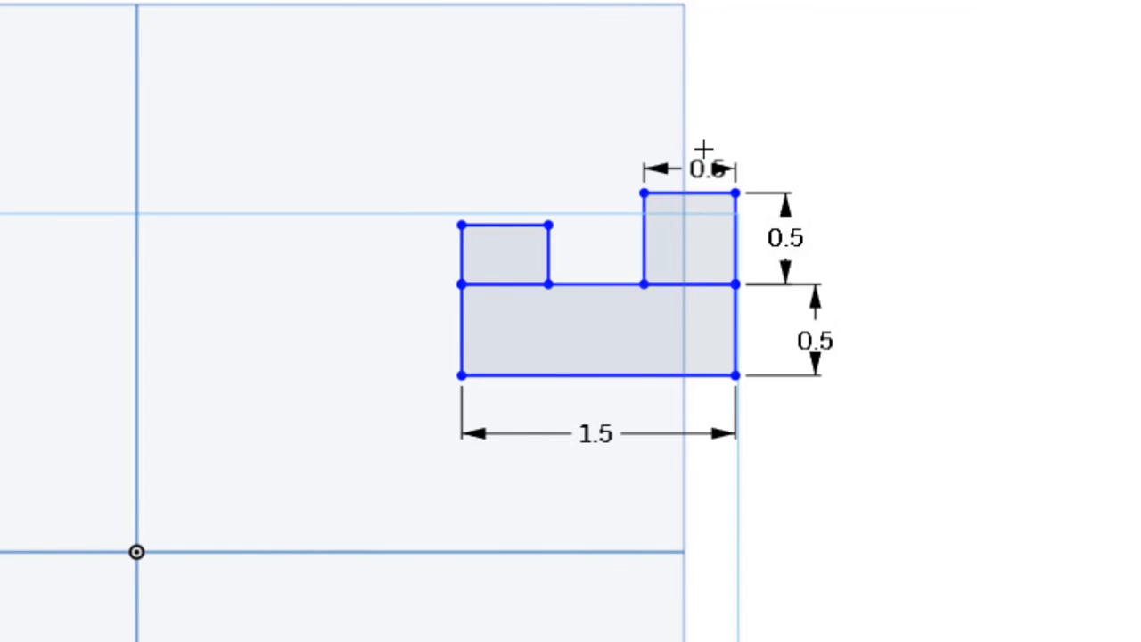
Dimension the upper-left block to 0.5 in wide and 0.5 in high.
{"action": "left_click", "coordinate": [511, 224]}
{"action": "left_click", "coordinate": [510, 179]}
{"action": "type", "text": ".5"}
{"action": "key", "text": "Return"}
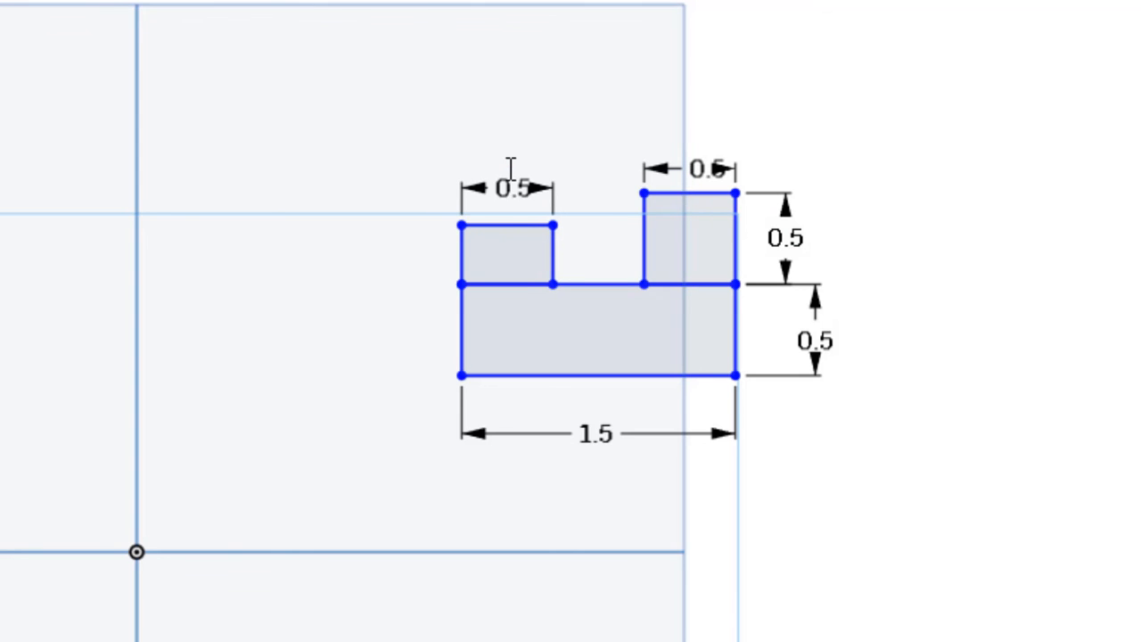
{"action": "left_click", "coordinate": [462, 258]}
{"action": "left_click", "coordinate": [420, 226]}
{"action": "key", "text": "Return"}
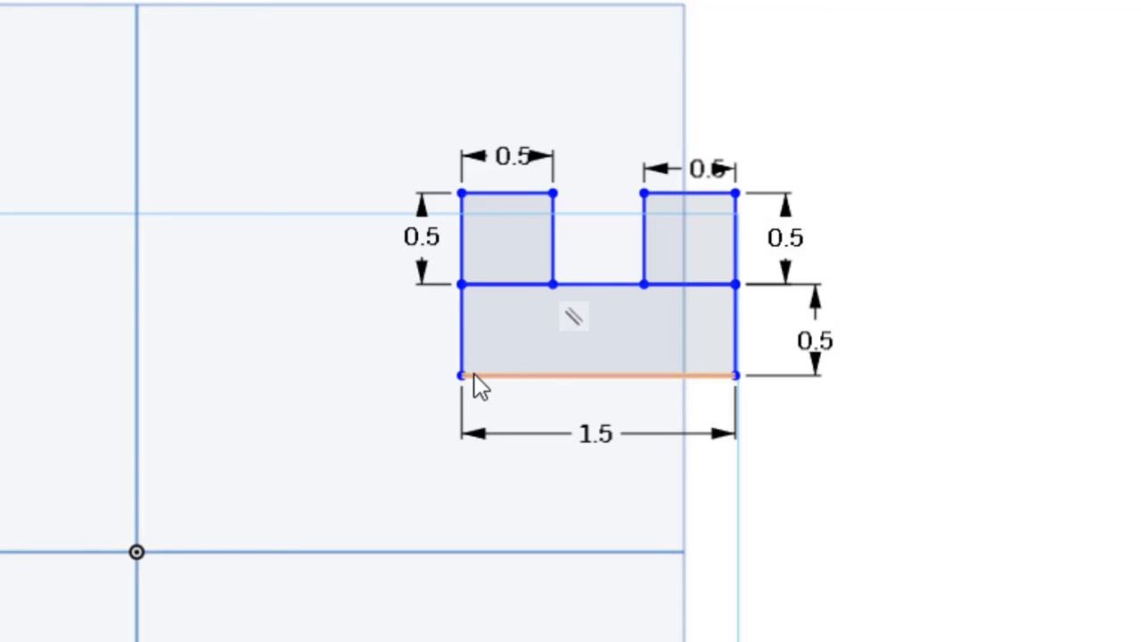
Move the dimensioned U-shaped profile by its lower-left corner onto the origin.
{"action": "mouse_move", "coordinate": [462, 377]}
{"action": "left_mouse_down"}
{"action": "mouse_move", "coordinate": [430, 460]}
{"action": "mouse_move", "coordinate": [374, 424]}
{"action": "mouse_move", "coordinate": [297, 495]}
{"action": "mouse_move", "coordinate": [225, 389]}
{"action": "mouse_move", "coordinate": [357, 395]}
{"action": "mouse_move", "coordinate": [331, 402]}
{"action": "left_mouse_up"}
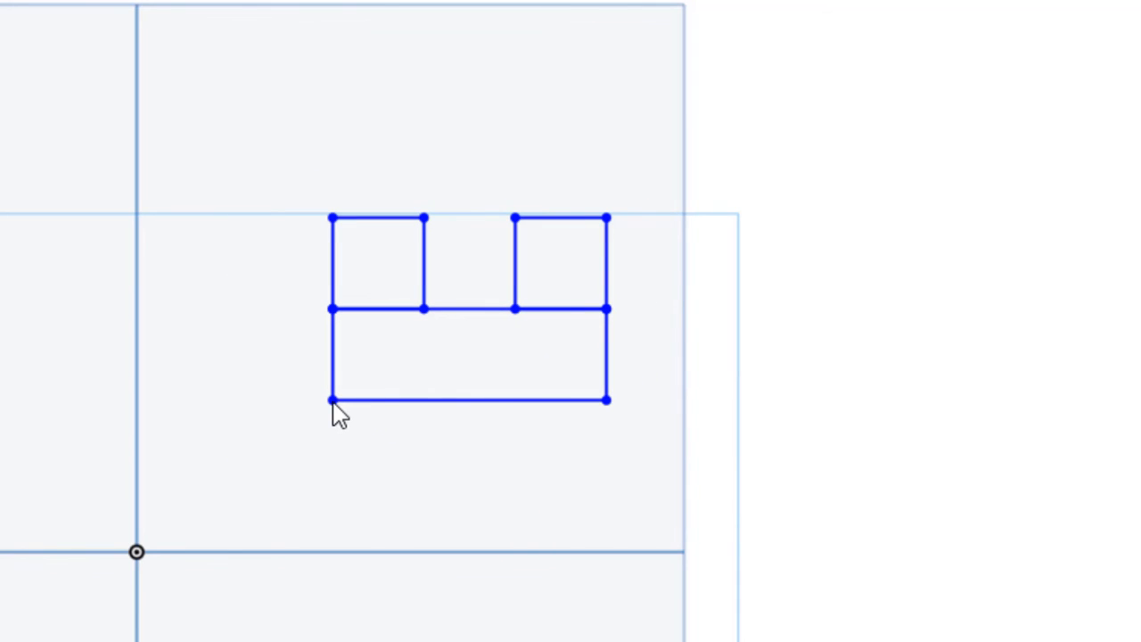
{"action": "left_click_drag", "start_coordinate": [333, 403], "coordinate": [334, 403]}
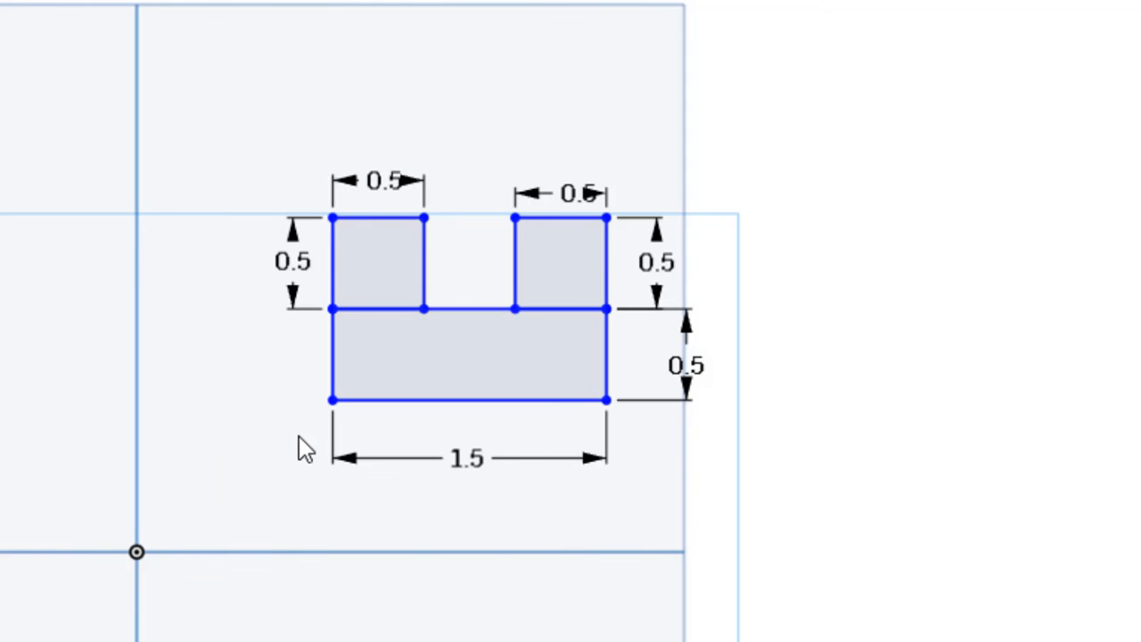
{"action": "left_click_drag", "start_coordinate": [334, 407], "coordinate": [137, 551]}
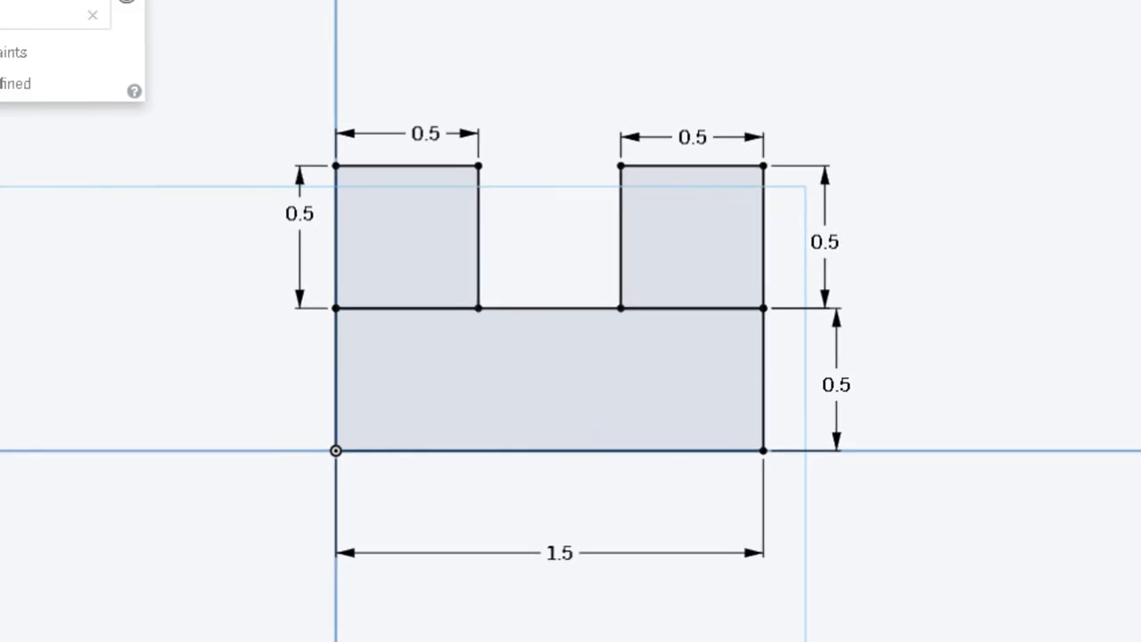
Switch to the isometric view and accept Sketch 1.
{"action": "left_click", "coordinate": [1124, 239]}
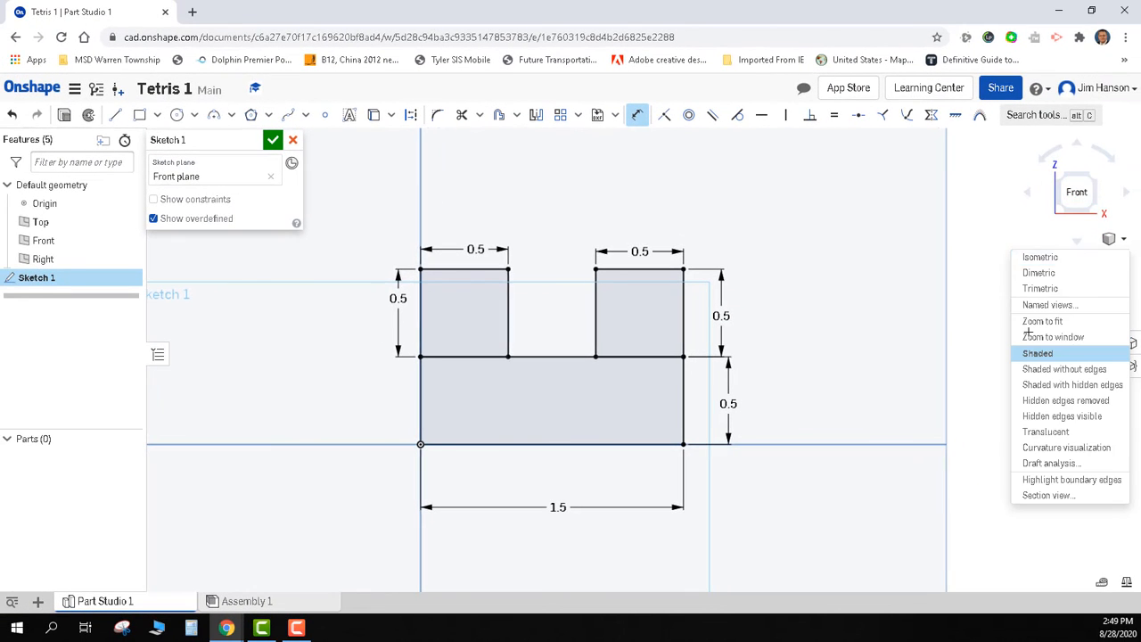
{"action": "left_click", "coordinate": [1041, 257]}
{"action": "left_click", "coordinate": [272, 139]}
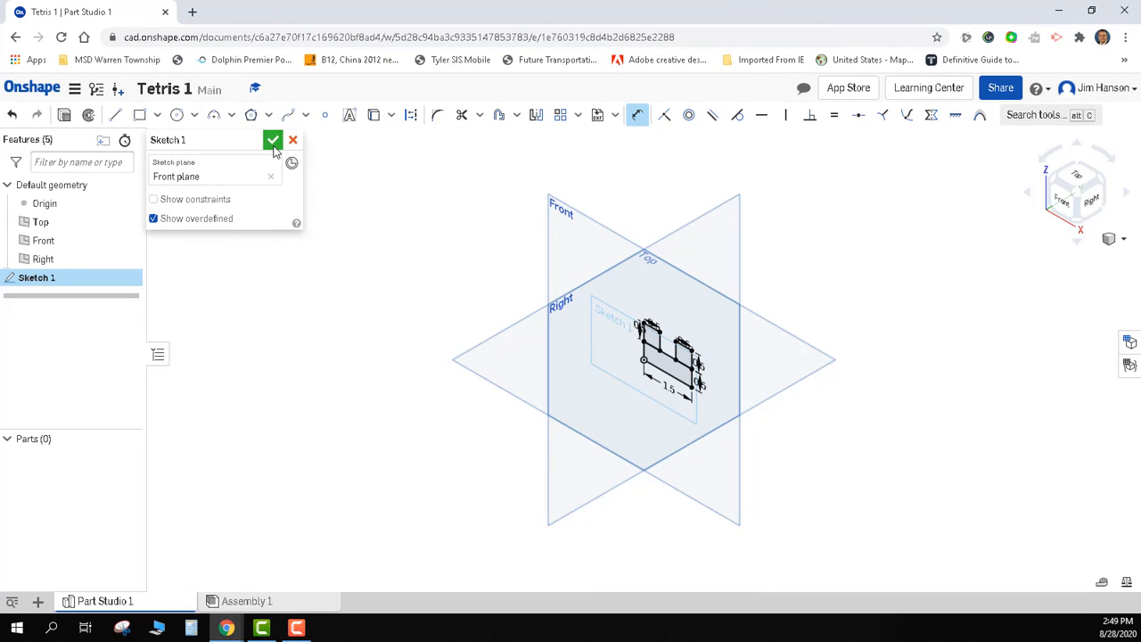
Hide the Top, Front and Right default planes.
{"action": "left_click", "coordinate": [128, 222]}
{"action": "left_click", "coordinate": [128, 241]}
{"action": "left_click", "coordinate": [128, 259]}
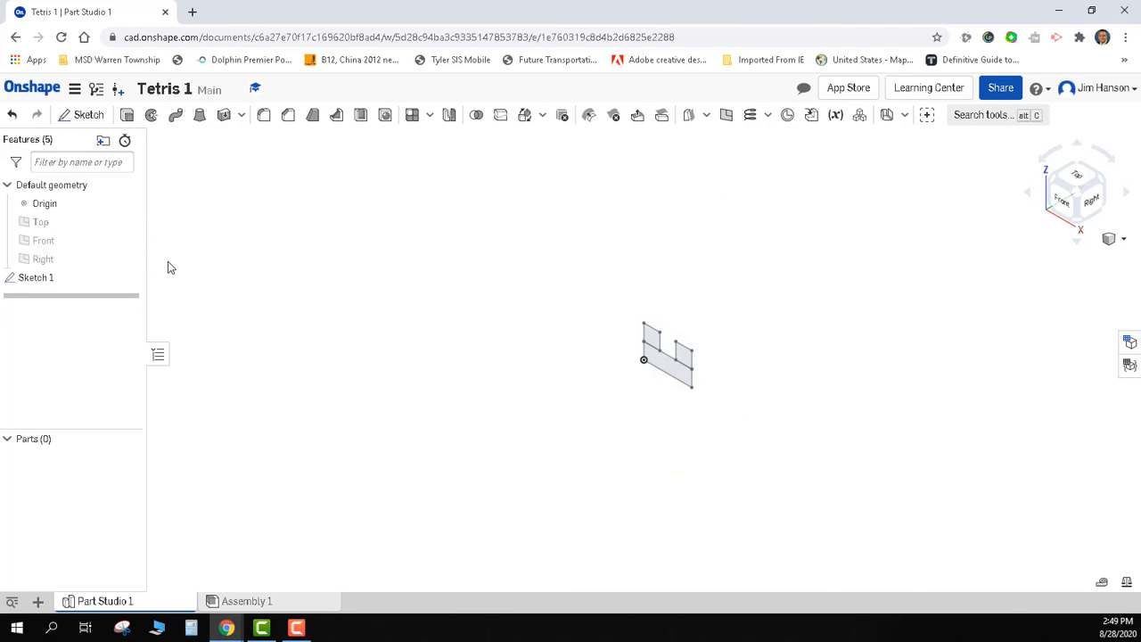
Extrude all regions of Sketch 1 as a new solid with a blind depth of 0.5 in.
{"action": "scroll", "coordinate": [702, 330], "scroll_direction": "up", "scroll_amount": 4}
{"action": "scroll", "coordinate": [704, 333], "scroll_direction": "up", "scroll_amount": 5}
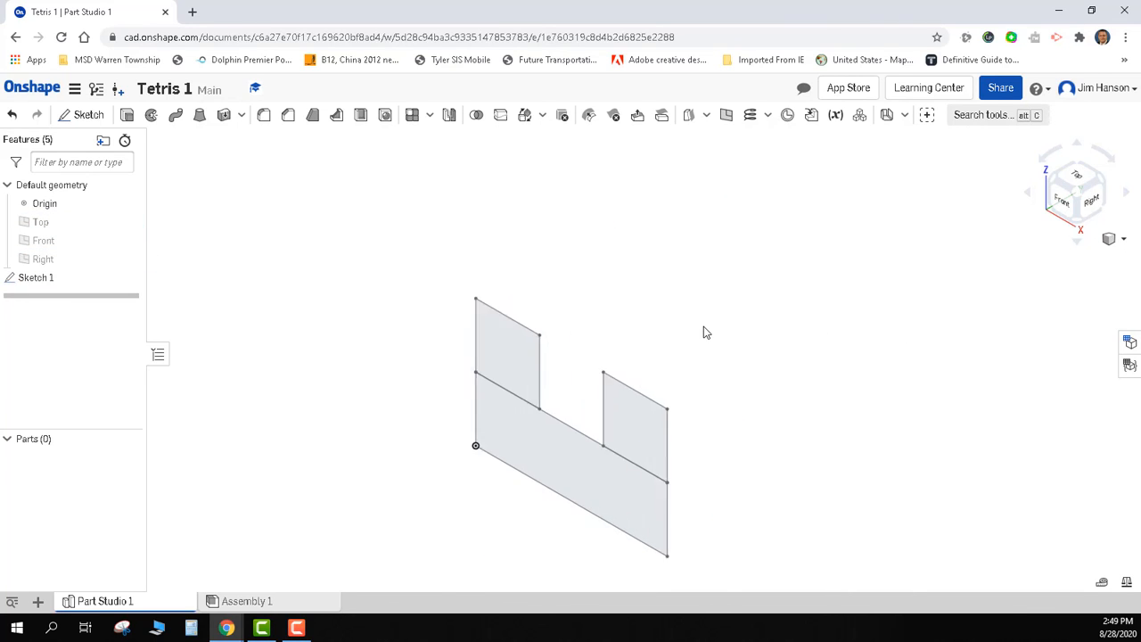
{"action": "mouse_move", "coordinate": [706, 331]}
{"action": "middle_mouse_down"}
{"action": "mouse_move", "coordinate": [848, 160]}
{"action": "mouse_move", "coordinate": [824, 257]}
{"action": "middle_mouse_up"}
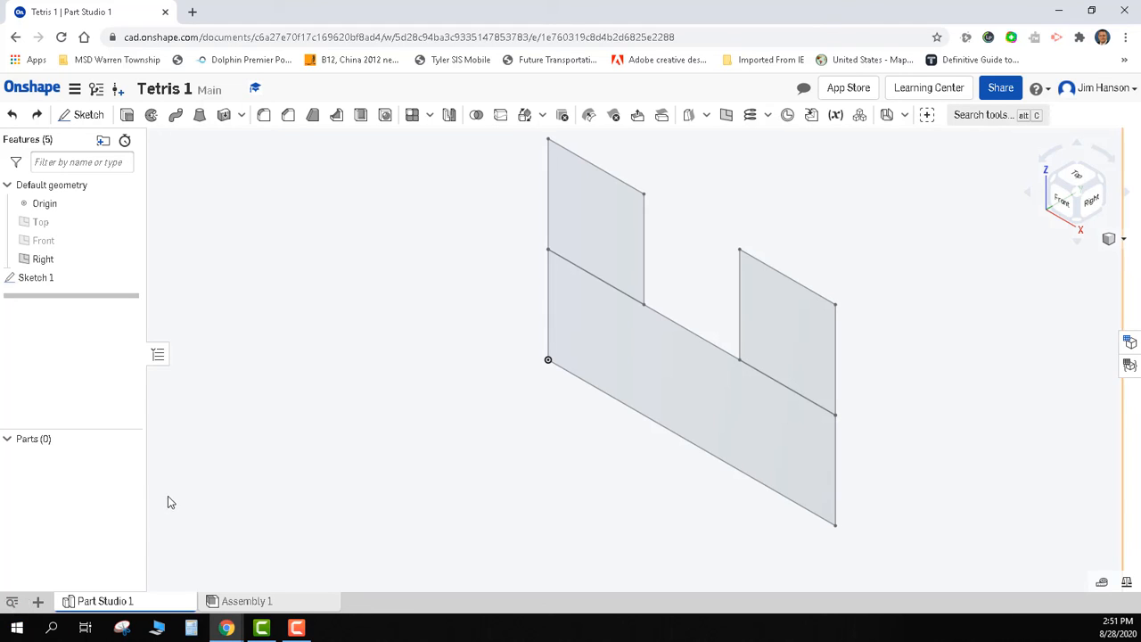
{"action": "left_click", "coordinate": [128, 117]}
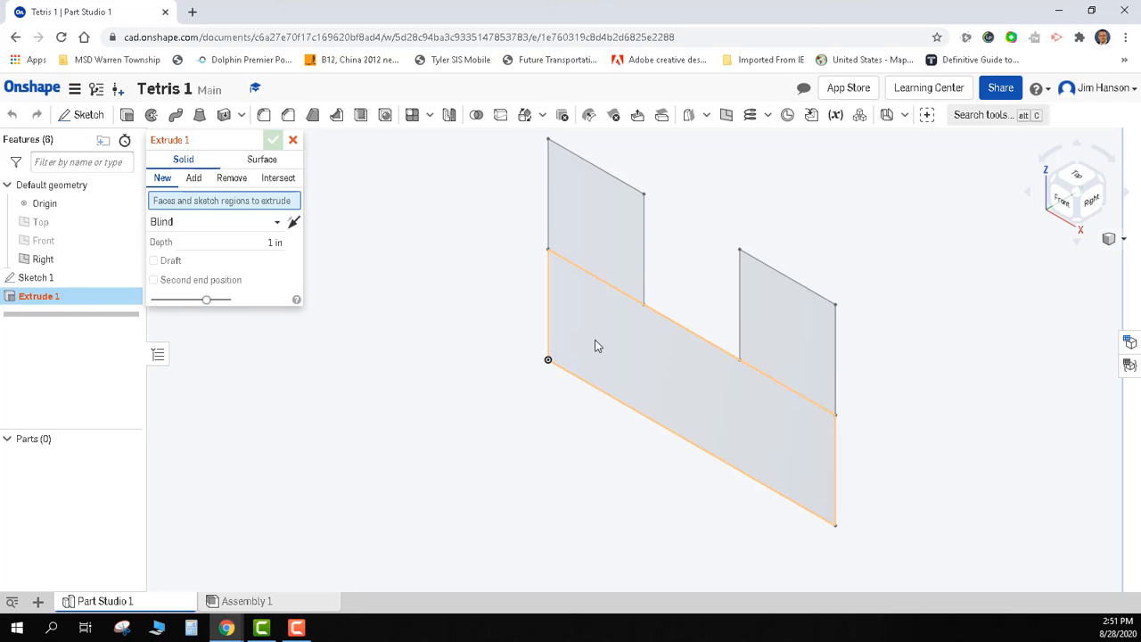
{"action": "left_click", "coordinate": [36, 279]}
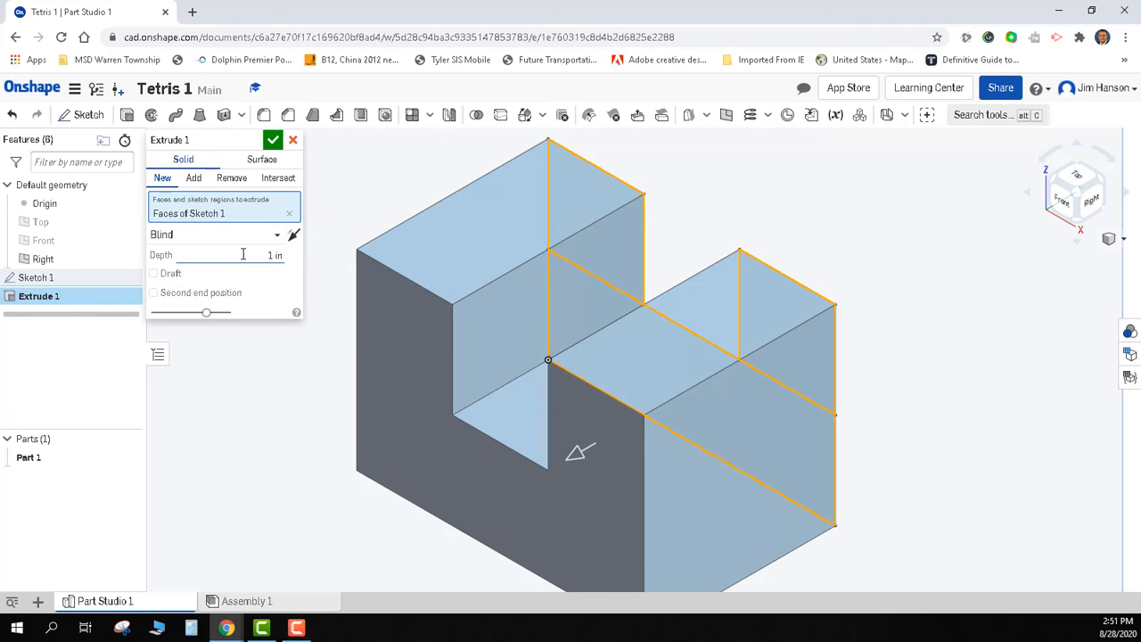
{"action": "left_click", "coordinate": [277, 256]}
{"action": "key", "text": "BackSpace"}
{"action": "type", "text": "5"}
{"action": "key", "text": "Return"}
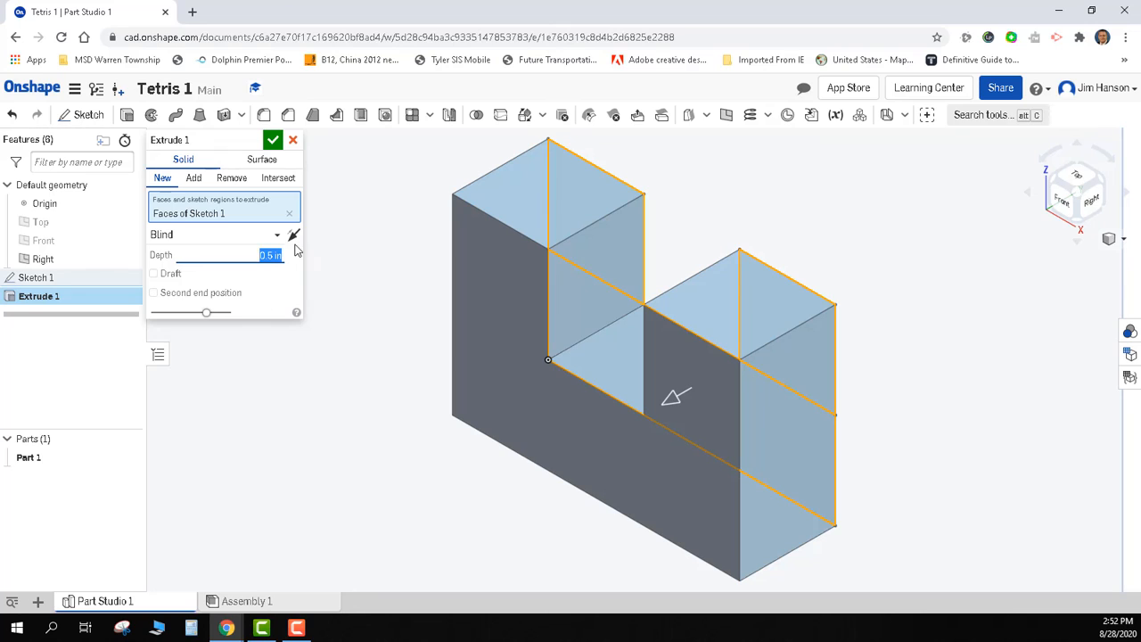
{"action": "left_click", "coordinate": [273, 141]}
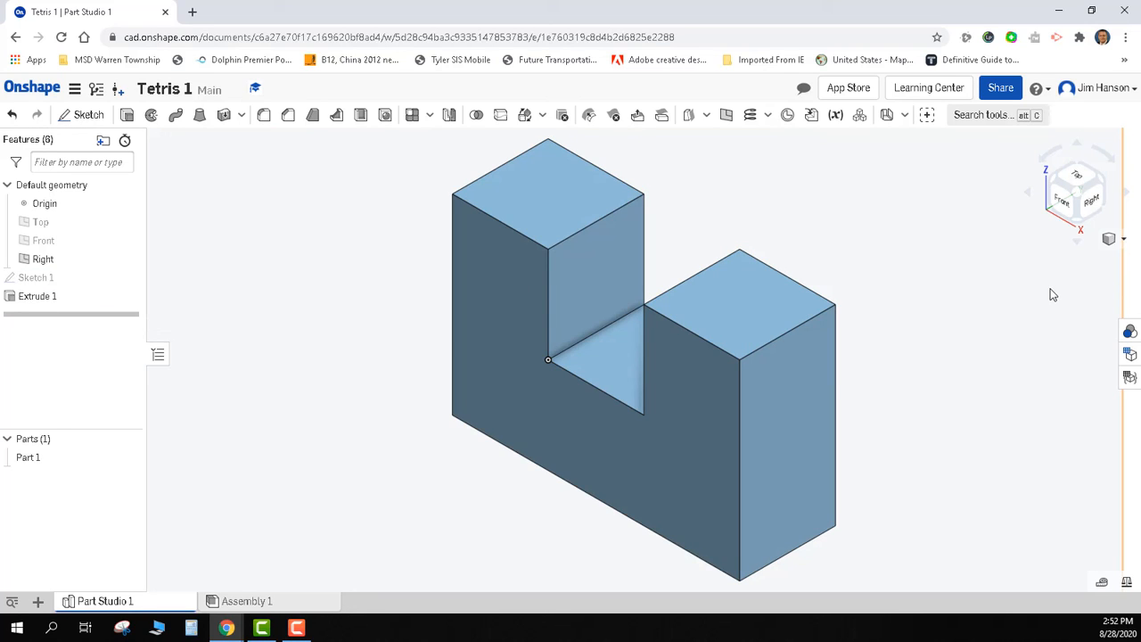
Change the U-shaped part's appearance to the red palette colour.
{"action": "left_click", "coordinate": [1130, 331]}
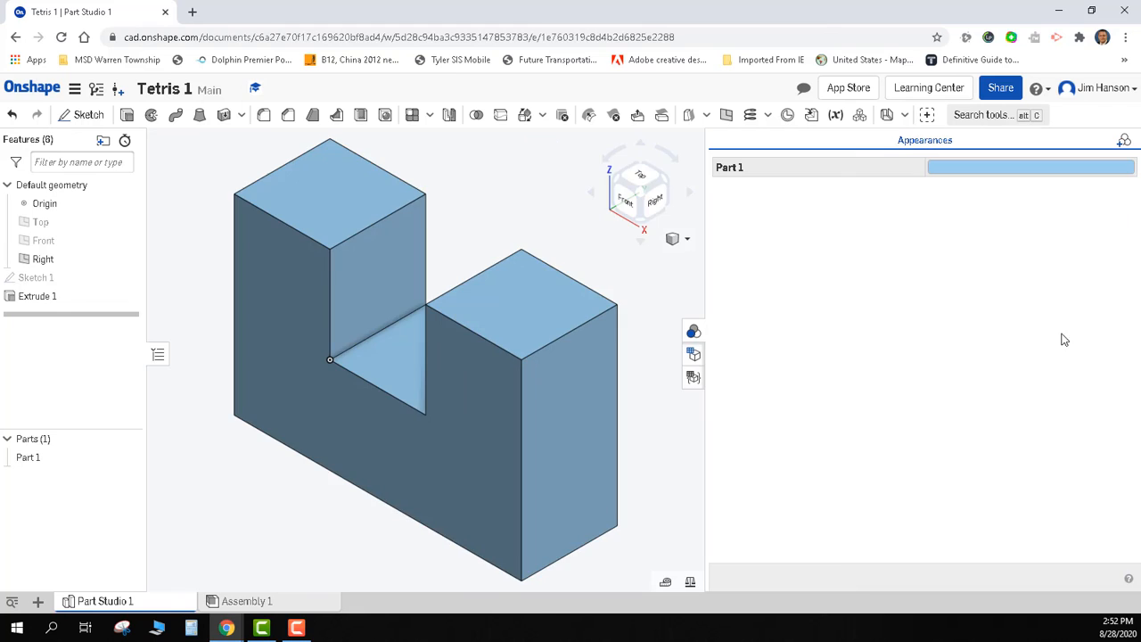
{"action": "left_click", "coordinate": [954, 174]}
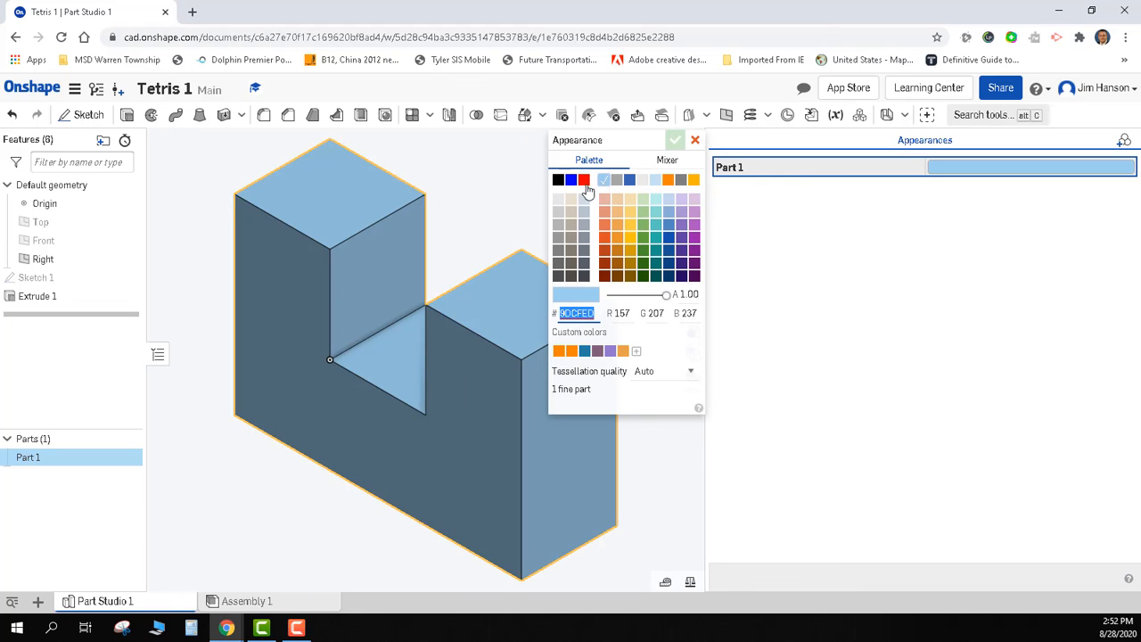
{"action": "left_click", "coordinate": [584, 180]}
{"action": "left_click", "coordinate": [676, 140]}
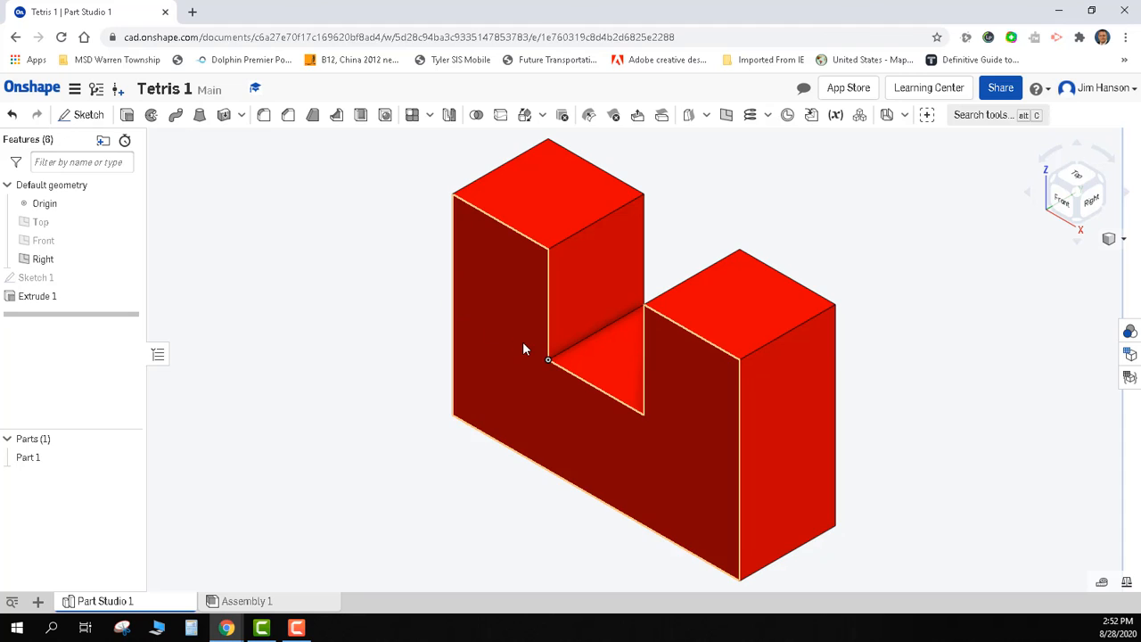
Switch to Calculator and compute the total volume of five cubes with 0.5 in edges.
{"action": "left_click", "coordinate": [191, 629]}
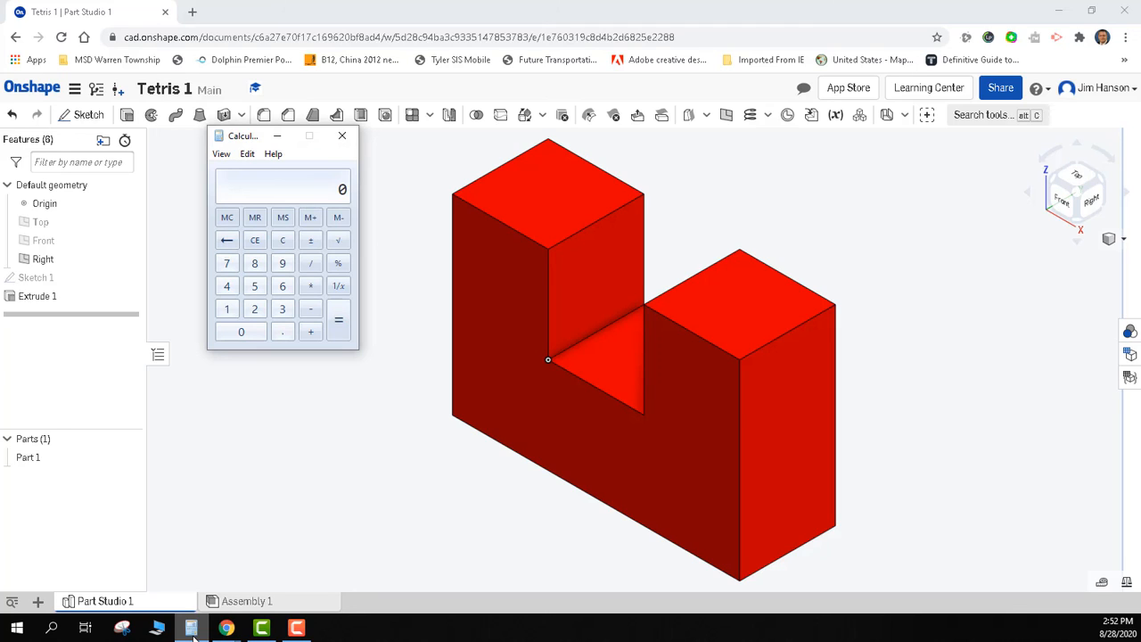
{"action": "type", "text": ".5"}
{"action": "type", "text": ".5*.5"}
{"action": "key", "text": "Return"}
{"action": "type", "text": "*5"}
{"action": "key", "text": "Return"}
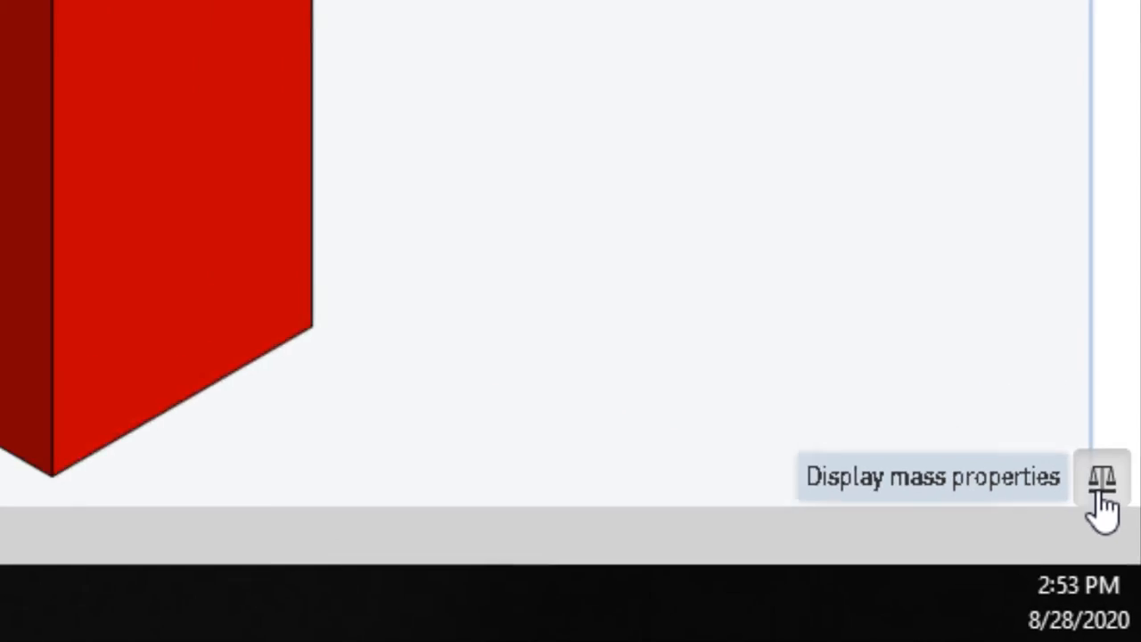
Check the mass properties of the U-shaped part for its volume, and close the read-out.
{"action": "left_click", "coordinate": [1084, 430]}
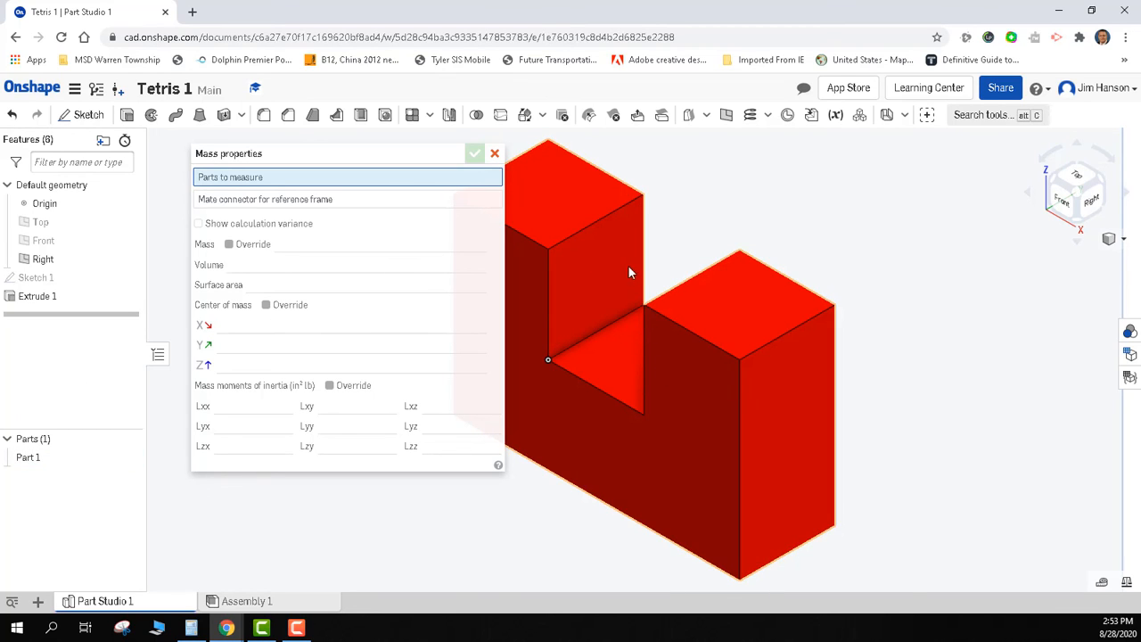
{"action": "left_click", "coordinate": [578, 269]}
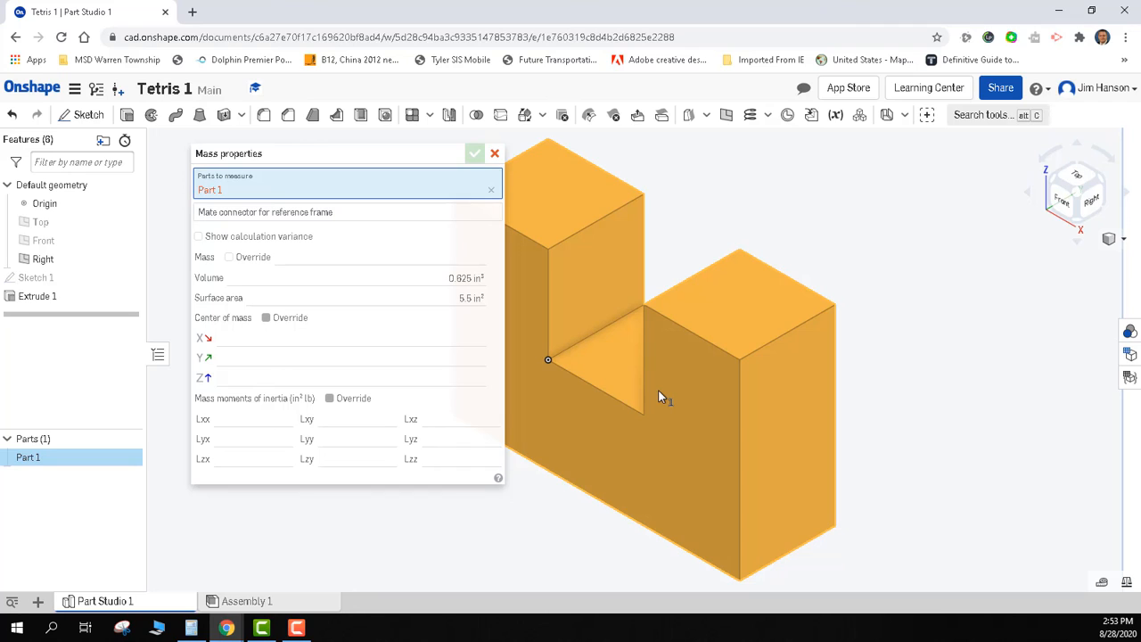
{"action": "left_click", "coordinate": [495, 155]}
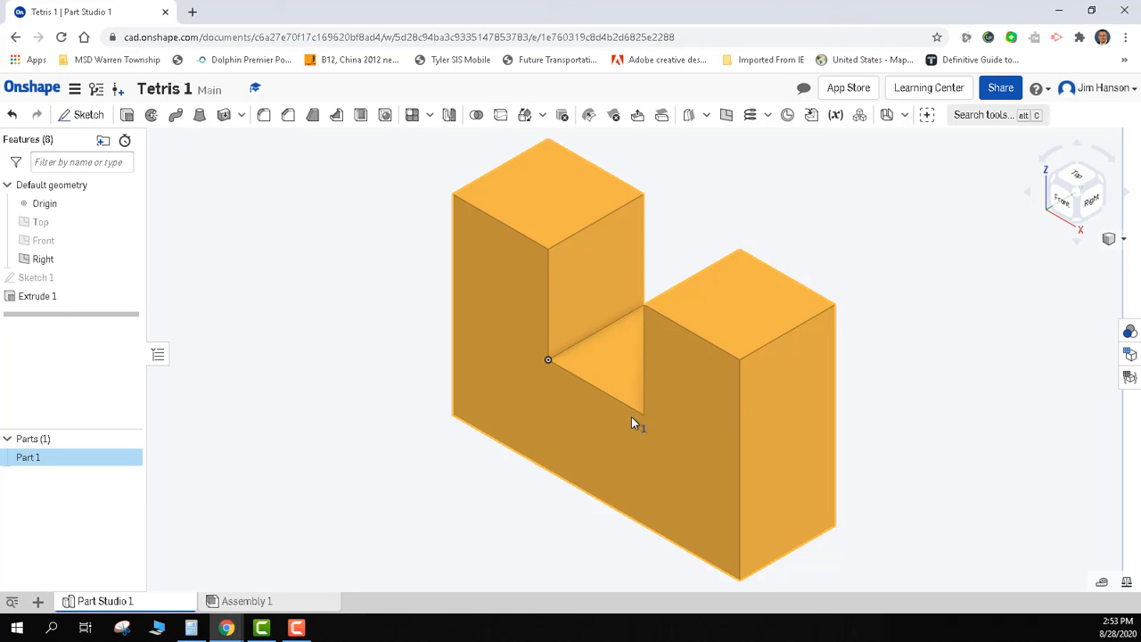
Return to the Tetris documents folder and create a new document named Tetris 2.
{"action": "left_click", "coordinate": [33, 89]}
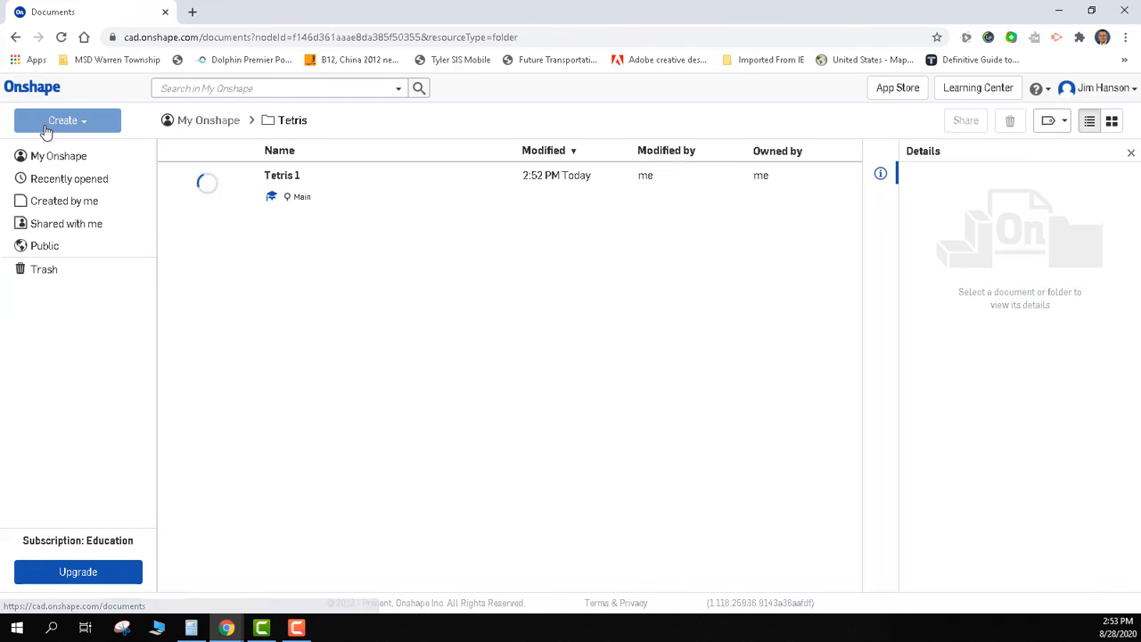
{"action": "left_click", "coordinate": [49, 125]}
{"action": "left_click", "coordinate": [65, 150]}
{"action": "type", "text": "Tetris 2"}
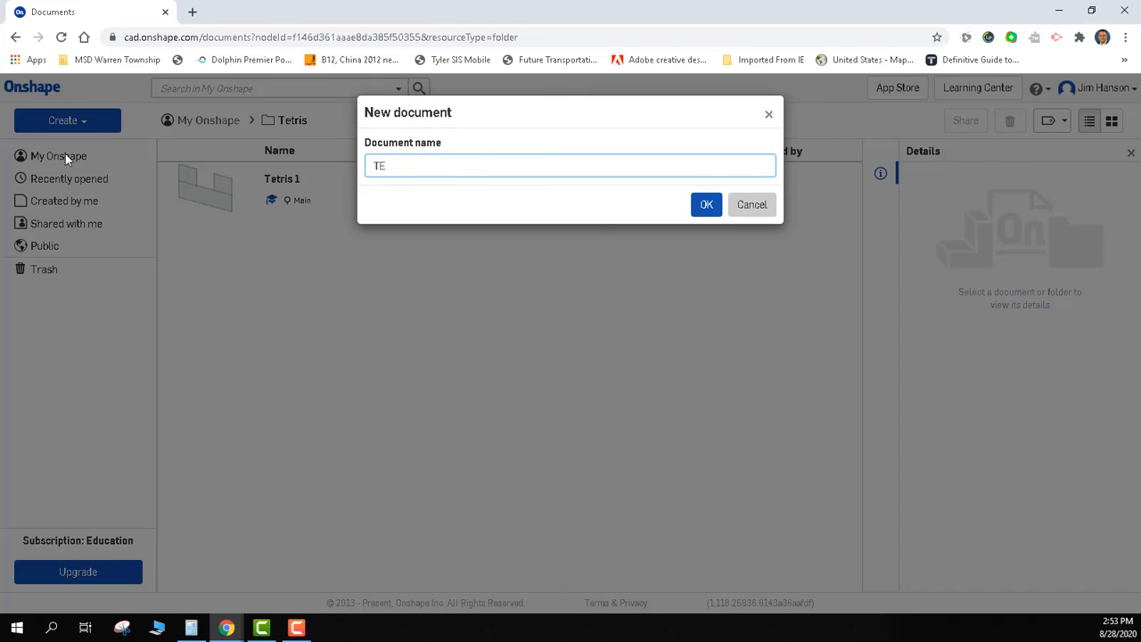
{"action": "key", "text": "Return"}
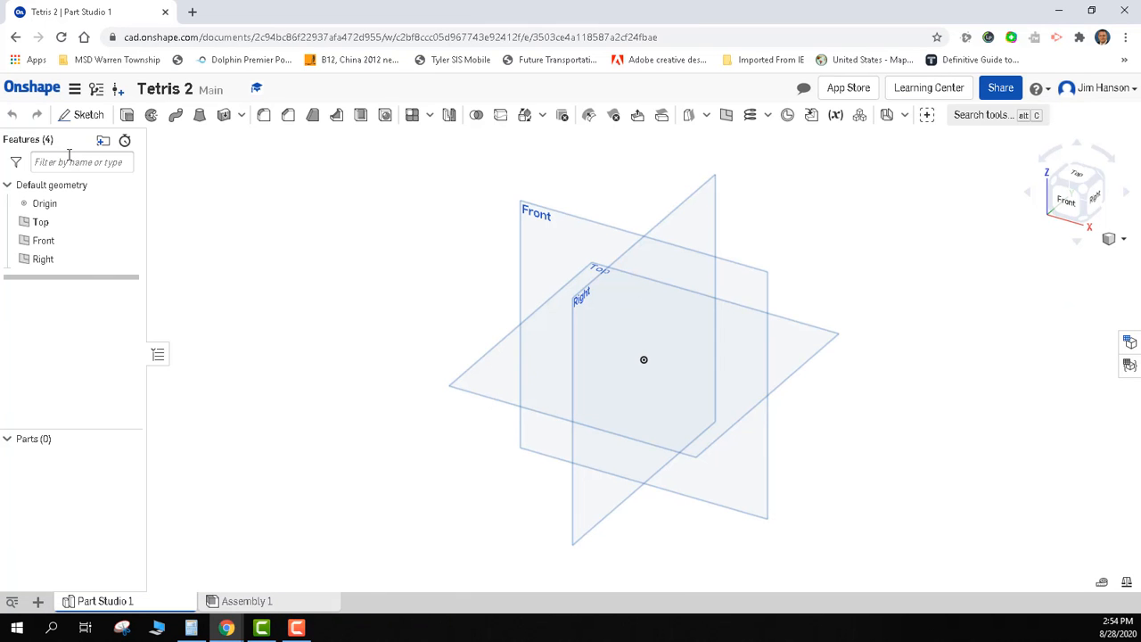
Start a sketch on the Front plane and turn the view square to it.
{"action": "left_click", "coordinate": [82, 115]}
{"action": "left_click", "coordinate": [547, 228]}
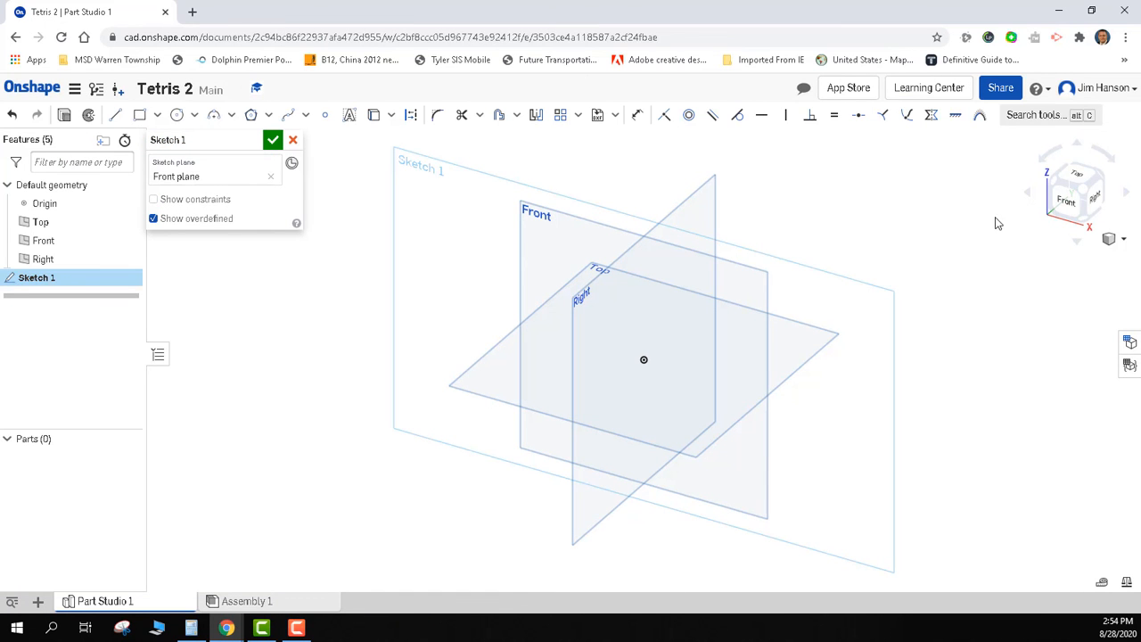
{"action": "left_click", "coordinate": [1065, 203]}
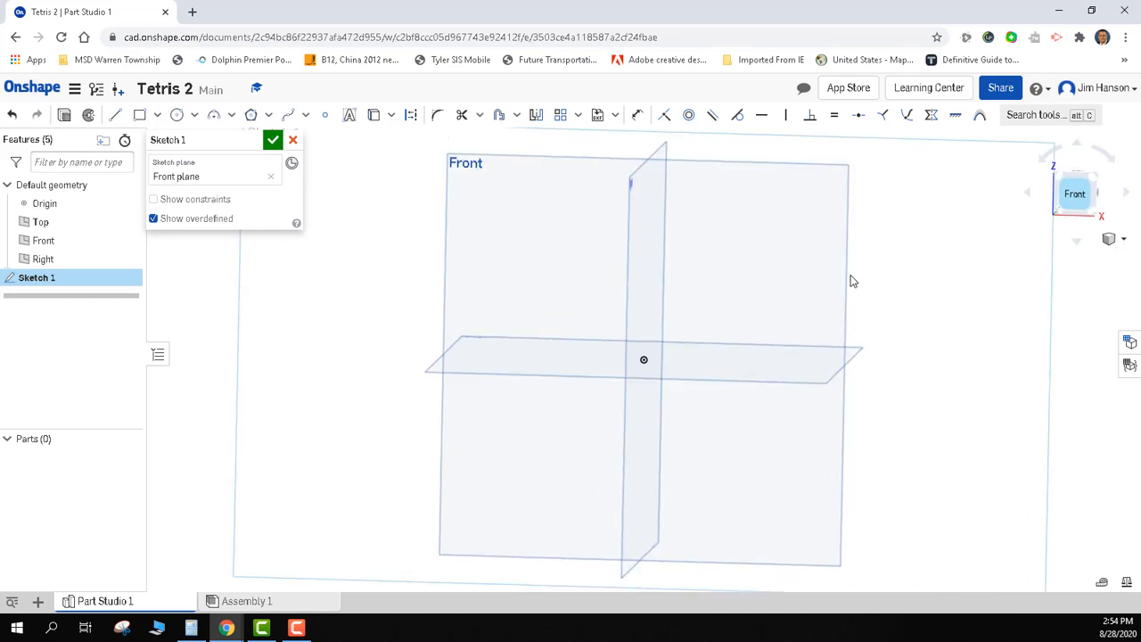
Draw a corner rectangle from the origin, 1.5 in wide and 0.5 in high.
{"action": "left_click", "coordinate": [139, 114]}
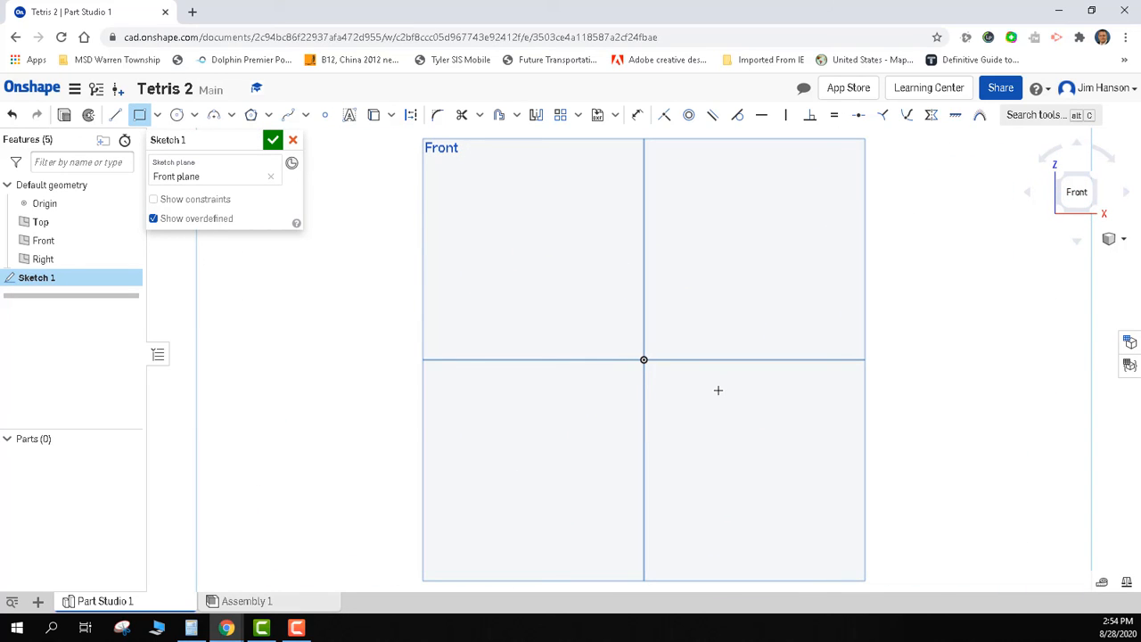
{"action": "mouse_move", "coordinate": [695, 397]}
{"action": "middle_mouse_down"}
{"action": "mouse_move", "coordinate": [561, 438]}
{"action": "mouse_move", "coordinate": [558, 452]}
{"action": "middle_mouse_up"}
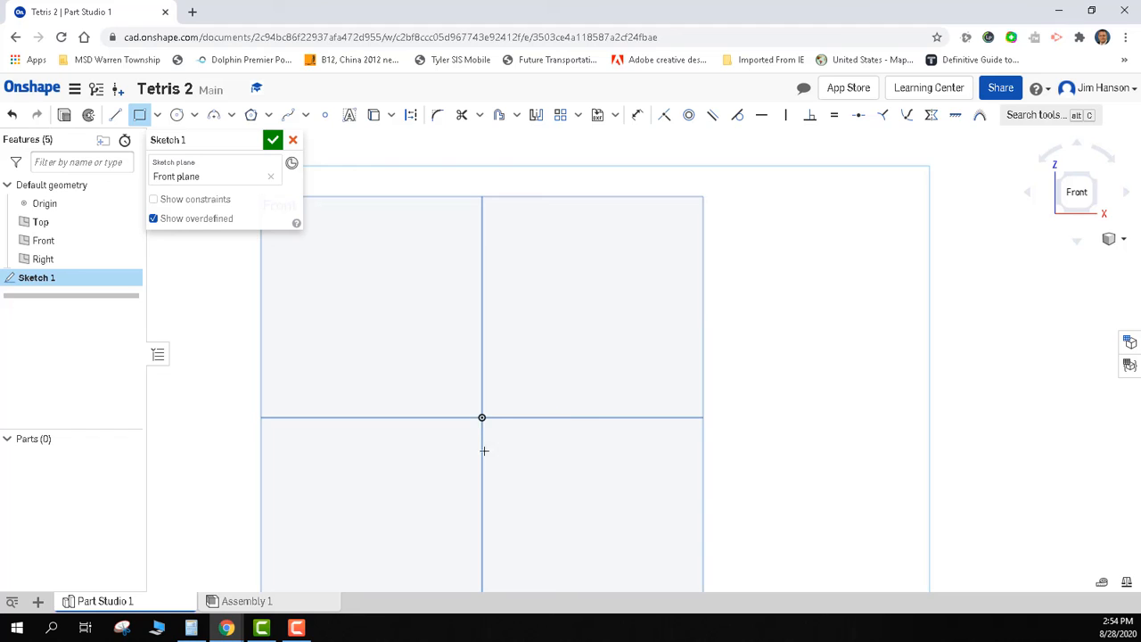
{"action": "left_click", "coordinate": [482, 417]}
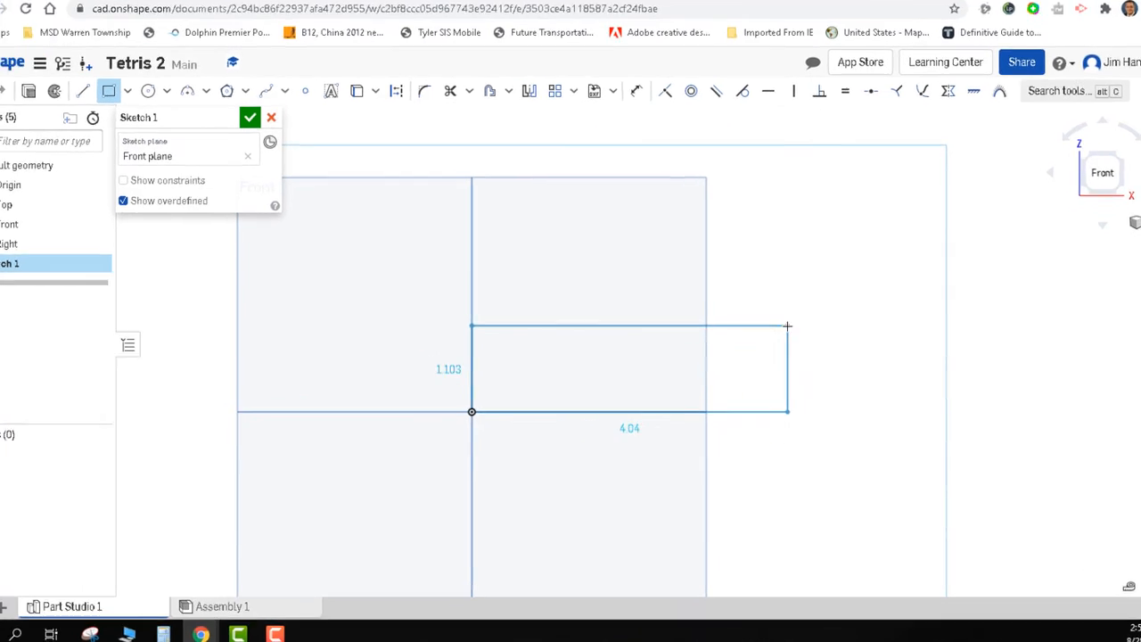
{"action": "left_click", "coordinate": [787, 323]}
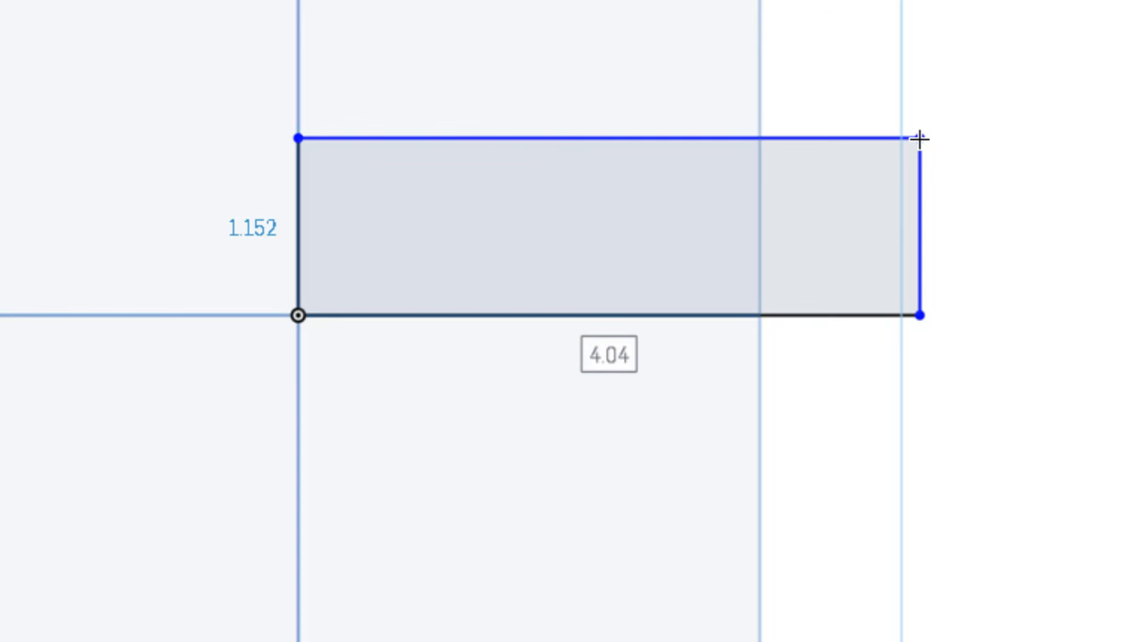
{"action": "type", "text": "1.5"}
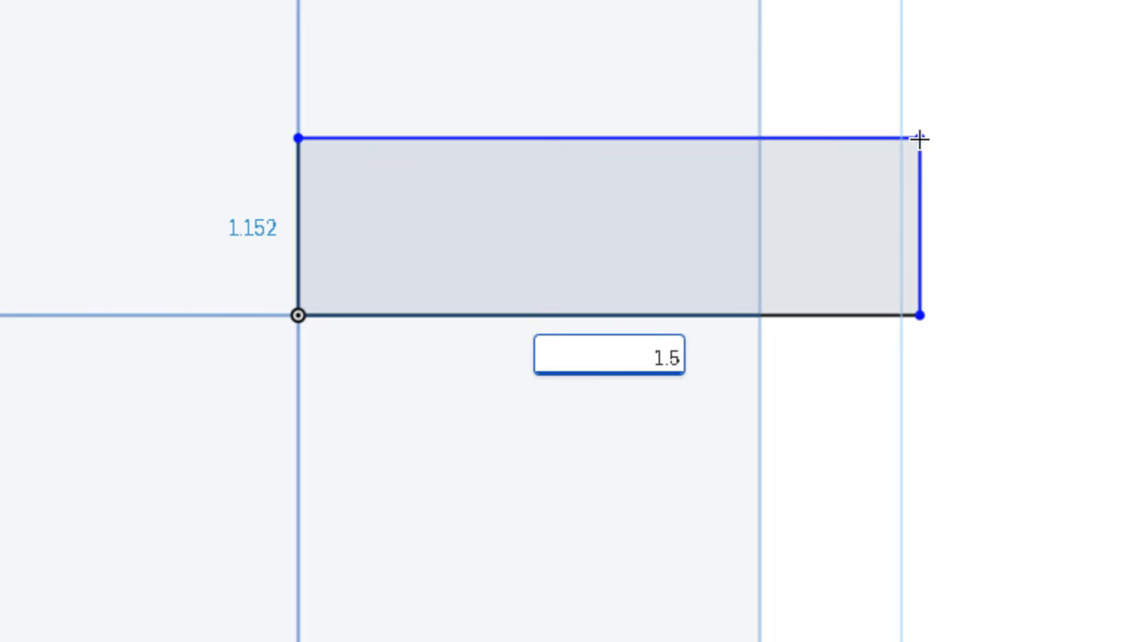
{"action": "key", "text": "Return"}
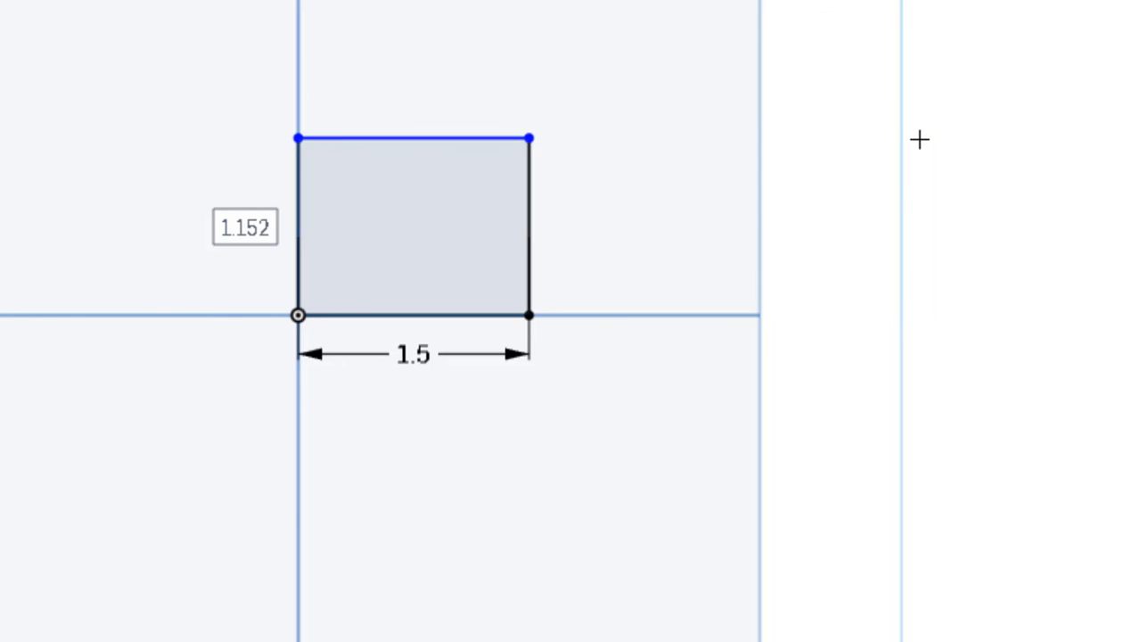
{"action": "type", "text": ".5"}
{"action": "key", "text": "Return"}
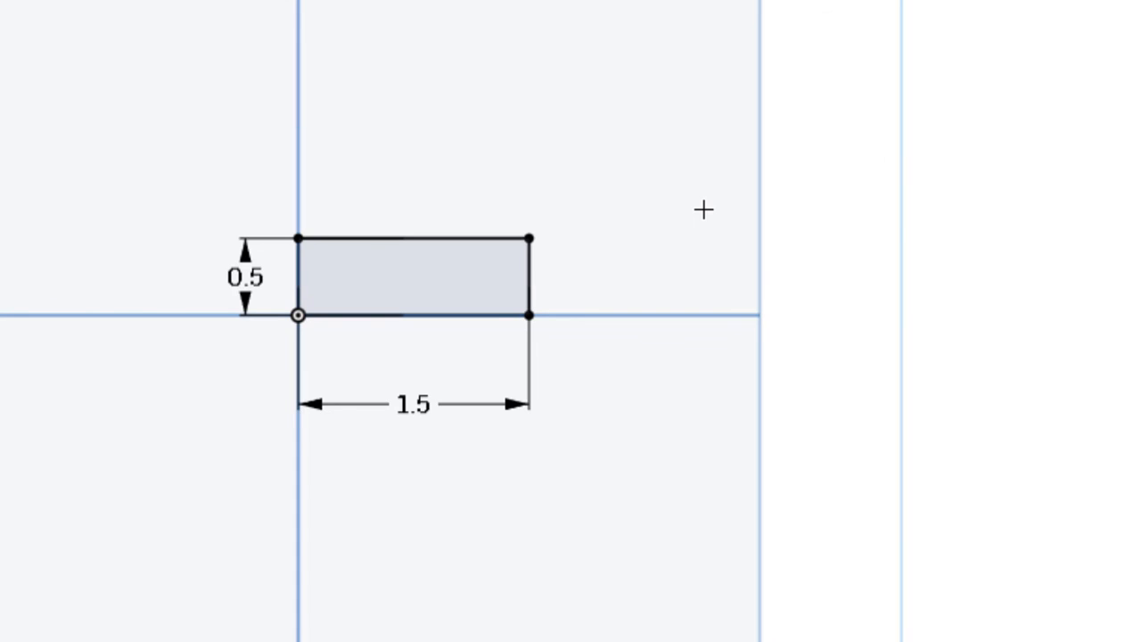
Add a 0.5 by 0.5 in square on top of the rectangle, starting from its upper-right corner.
{"action": "scroll", "coordinate": [704, 208], "scroll_direction": "up", "scroll_amount": 1}
{"action": "middle_click_drag", "start_coordinate": [356, 305], "coordinate": [583, 272]}
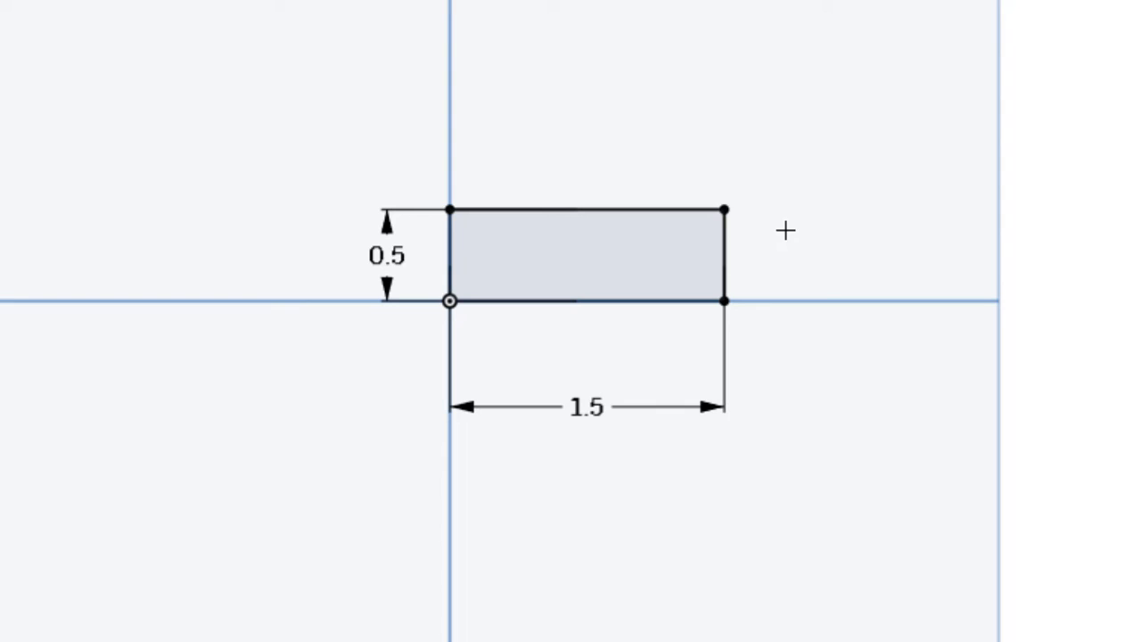
{"action": "left_click", "coordinate": [726, 210]}
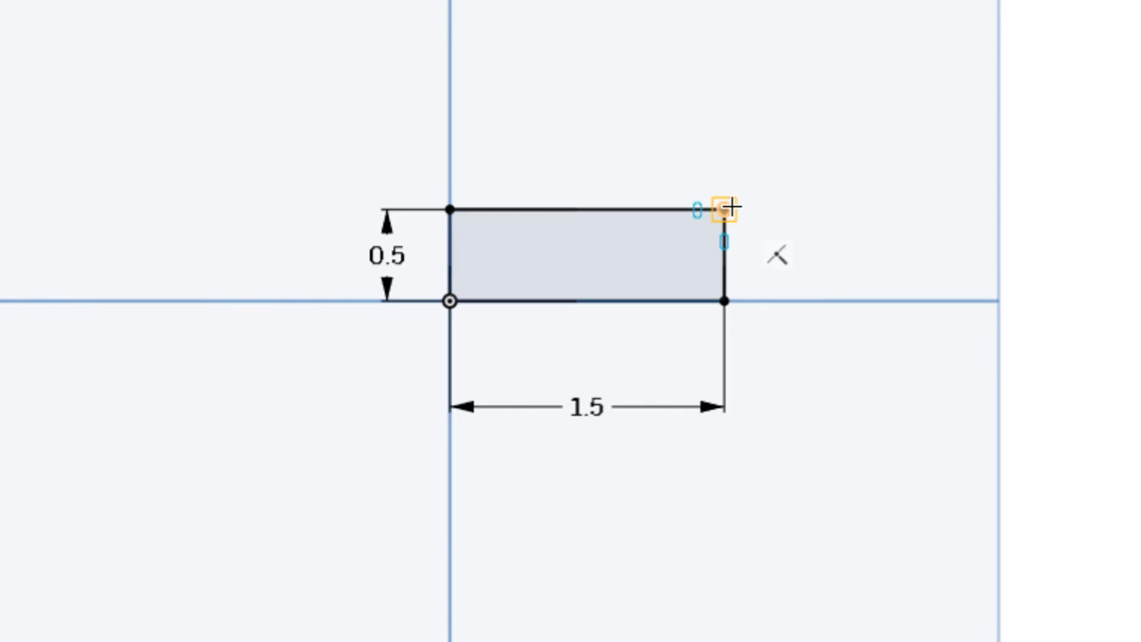
{"action": "left_click", "coordinate": [584, 79]}
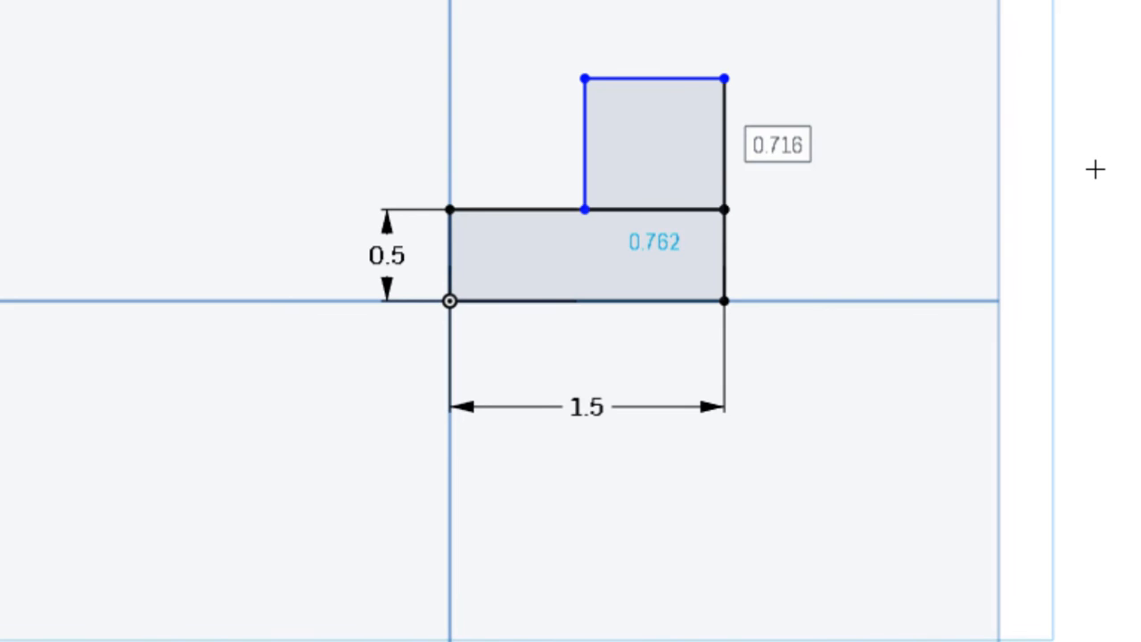
{"action": "type", "text": ".5"}
{"action": "key", "text": "Tab"}
{"action": "type", "text": ".5"}
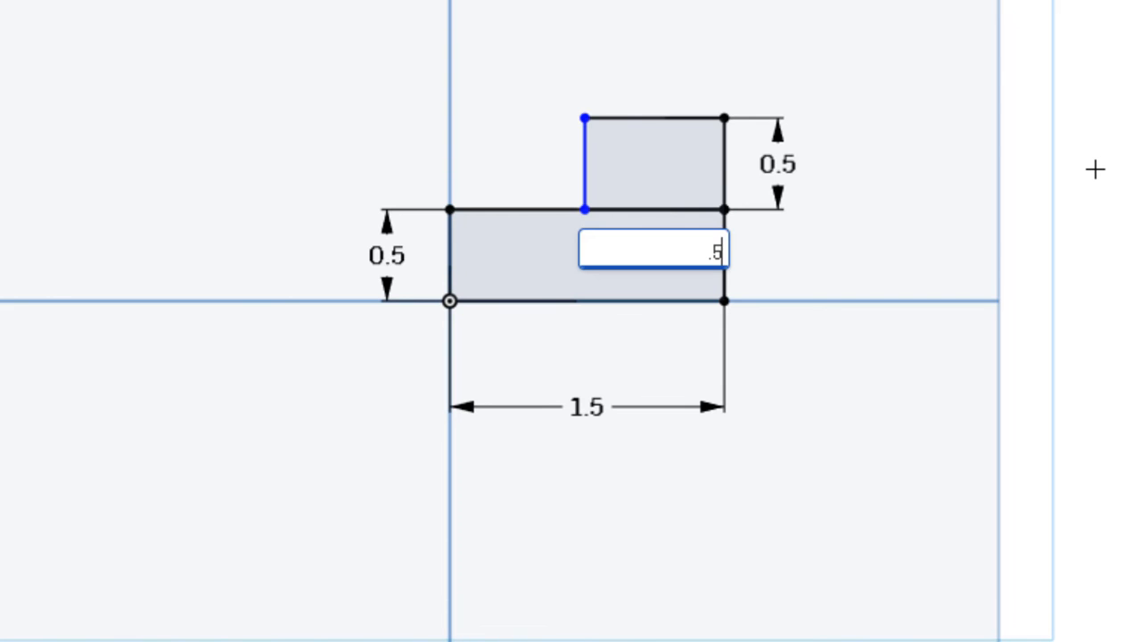
{"action": "key", "text": "Return"}
Add a 0.5 by 0.5 in square on top of the rectangle, starting from its upper-left corner.
{"action": "key", "text": "l"}
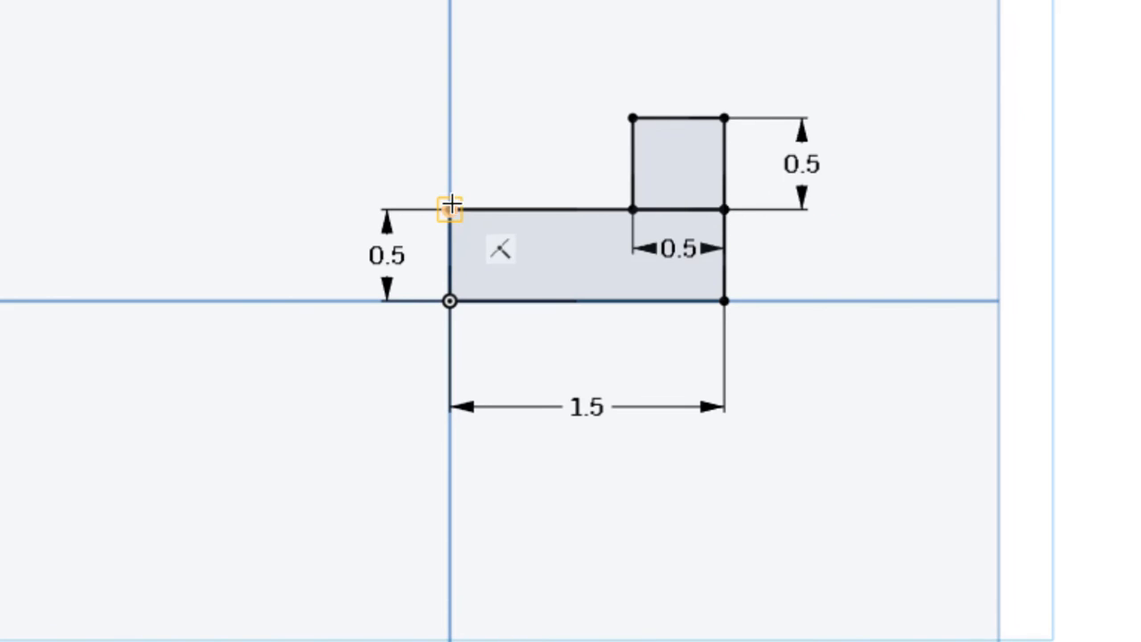
{"action": "left_click", "coordinate": [451, 201]}
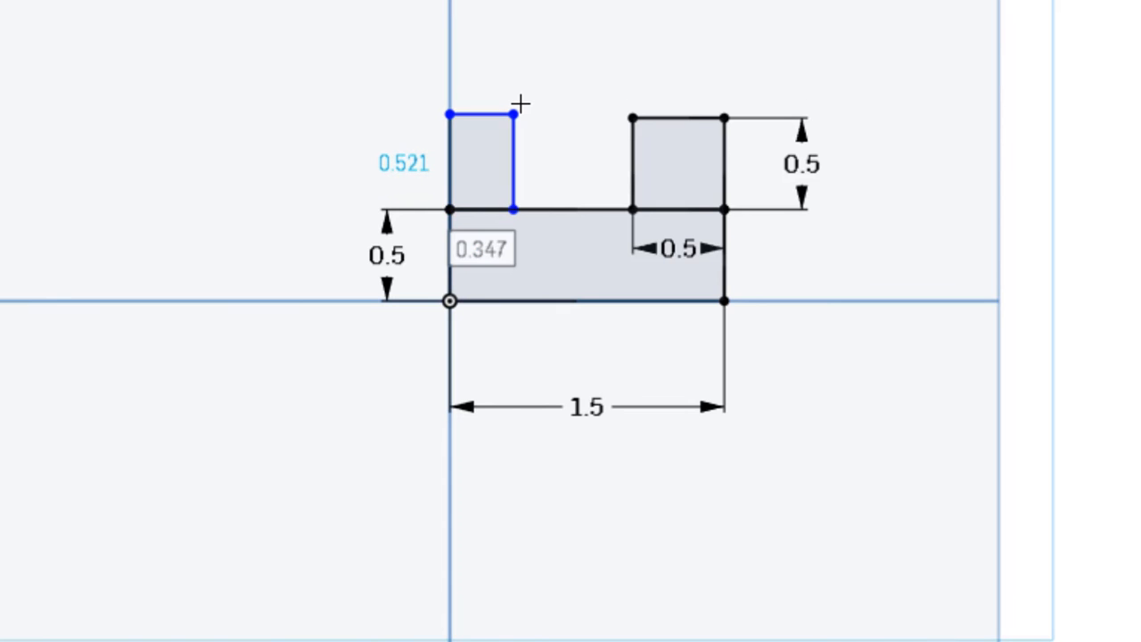
{"action": "type", "text": "0.5"}
{"action": "key", "text": "Tab"}
{"action": "type", "text": "0.5"}
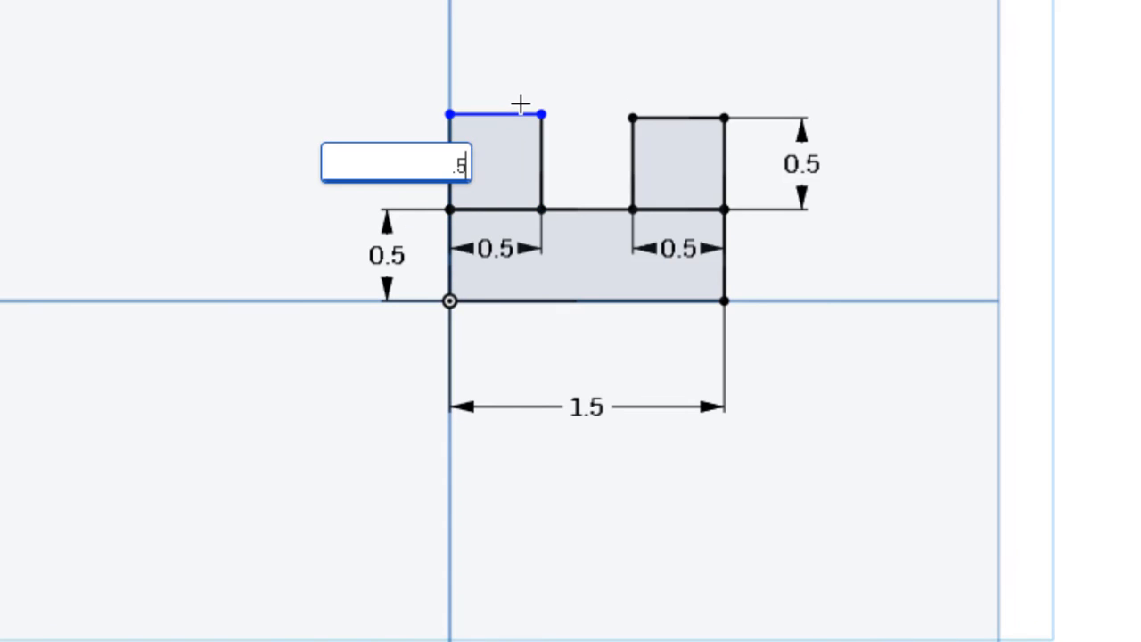
{"action": "key", "text": "Return"}
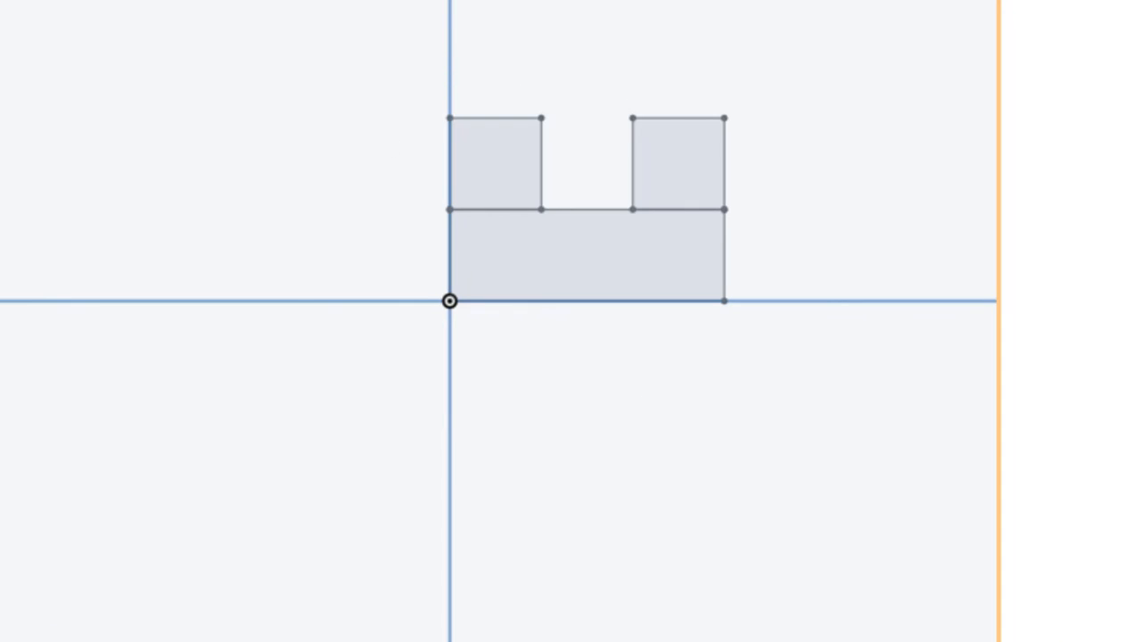
Hide the Top, Front and Right default planes and switch to the isometric view.
{"action": "left_click", "coordinate": [123, 218]}
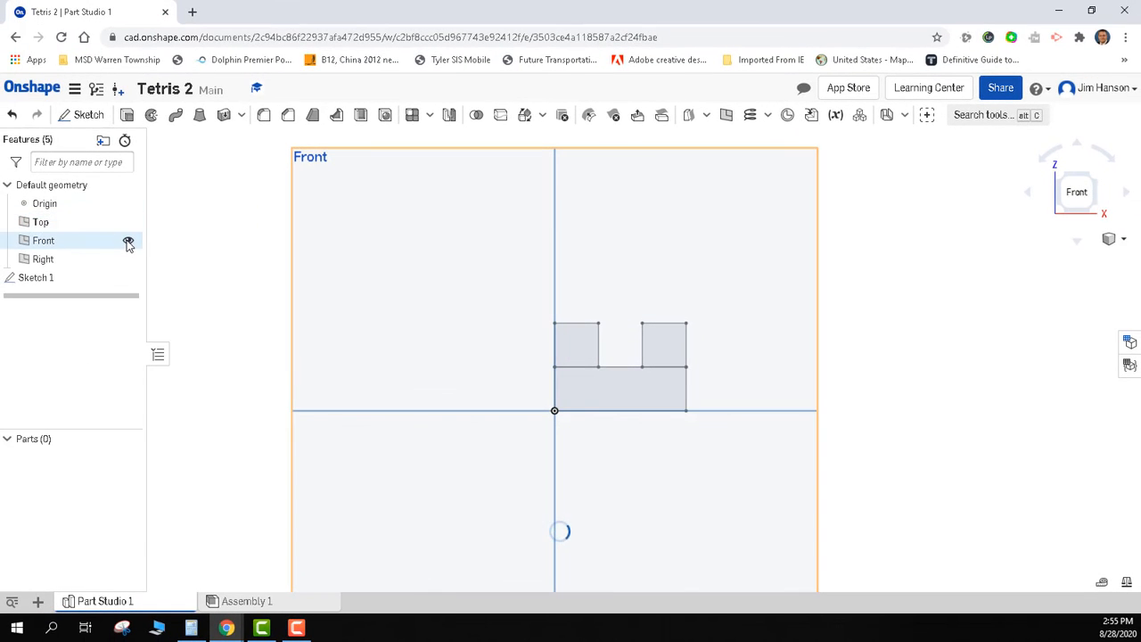
{"action": "left_click", "coordinate": [124, 237]}
{"action": "left_click", "coordinate": [1124, 239]}
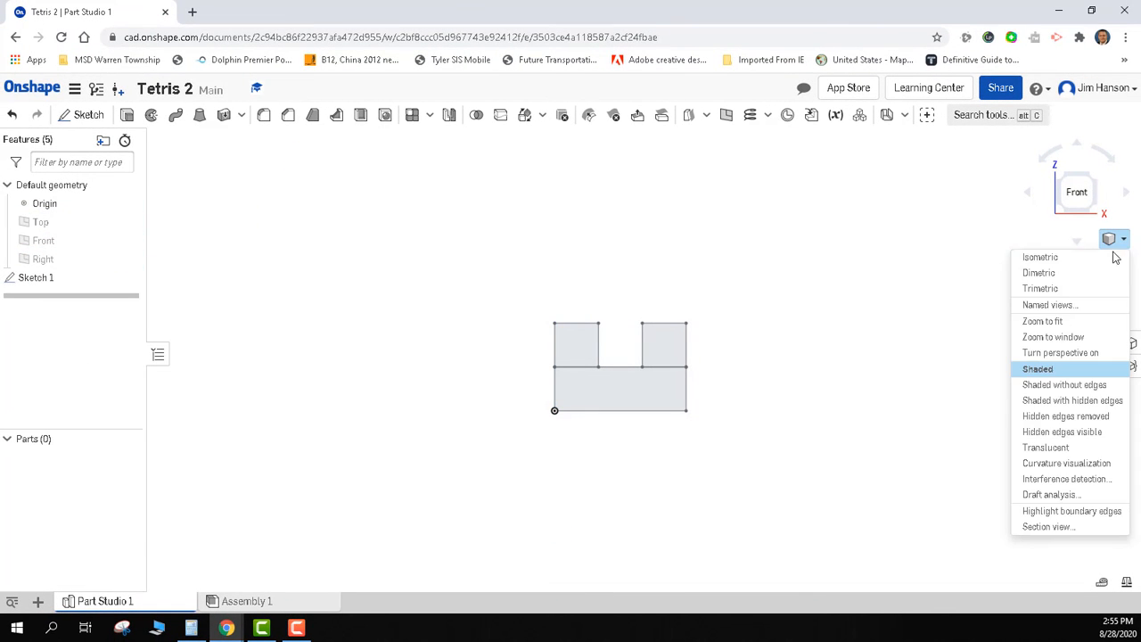
{"action": "left_click", "coordinate": [1100, 269]}
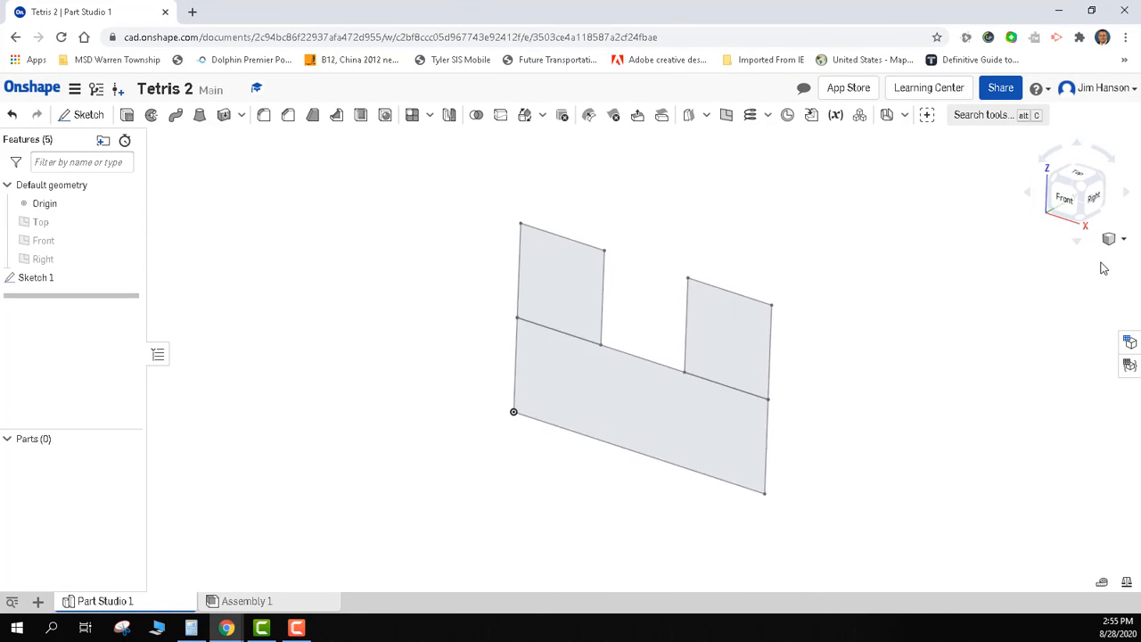
Extrude all faces of Sketch 1 as a new solid with a blind depth of 0.5 in.
{"action": "left_click", "coordinate": [127, 115]}
{"action": "left_click", "coordinate": [29, 277]}
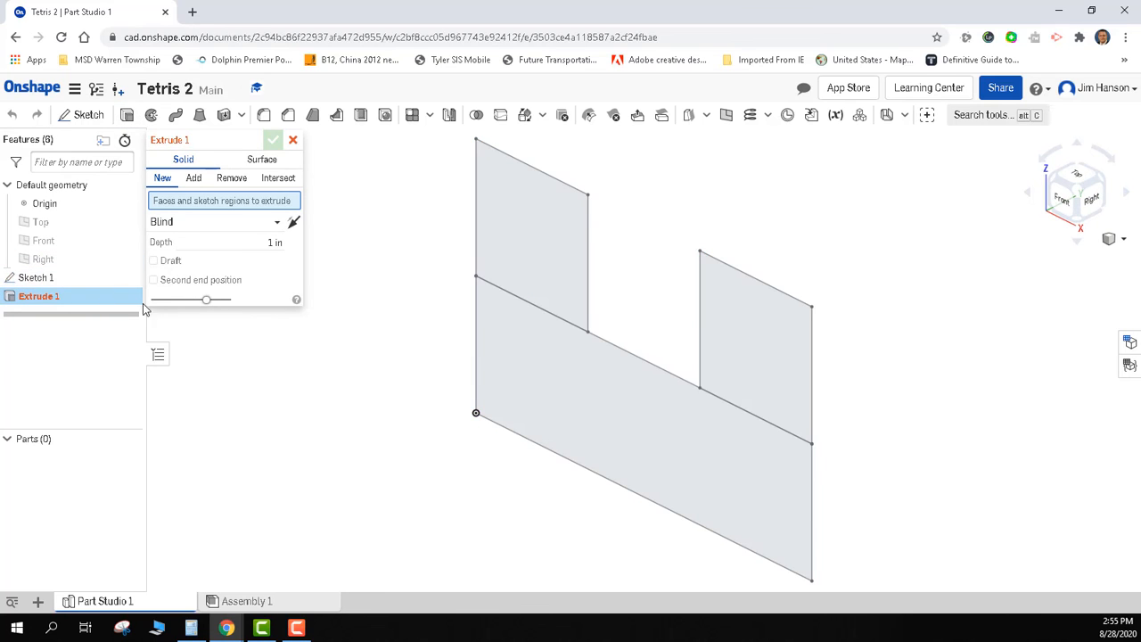
{"action": "left_click_drag", "start_coordinate": [260, 258], "coordinate": [334, 251]}
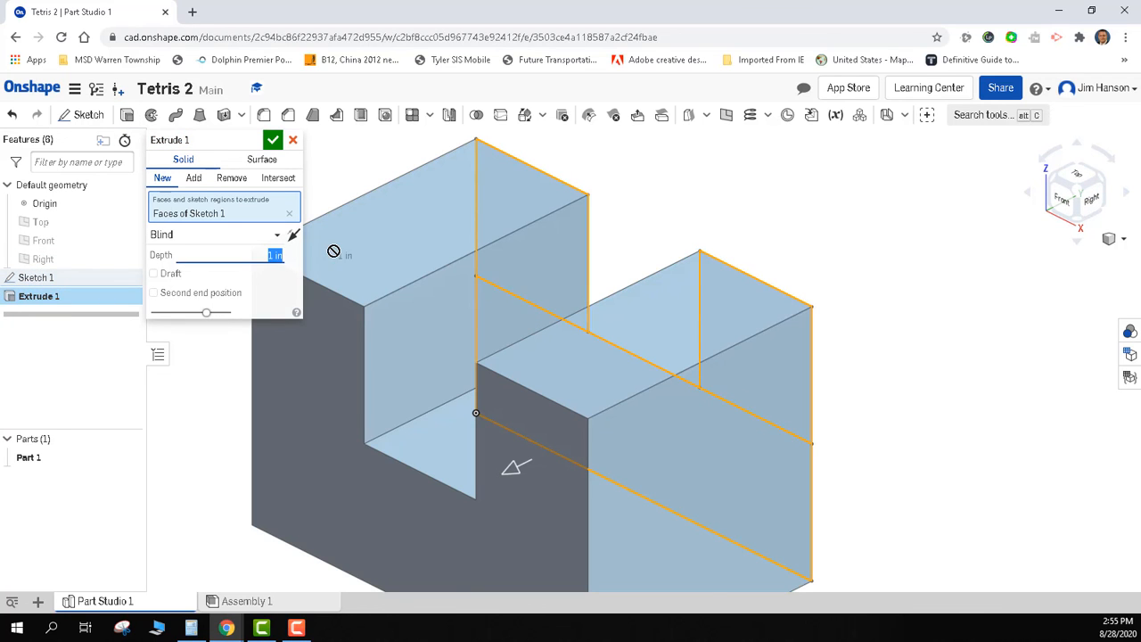
{"action": "type", "text": ".5"}
{"action": "key", "text": "Return"}
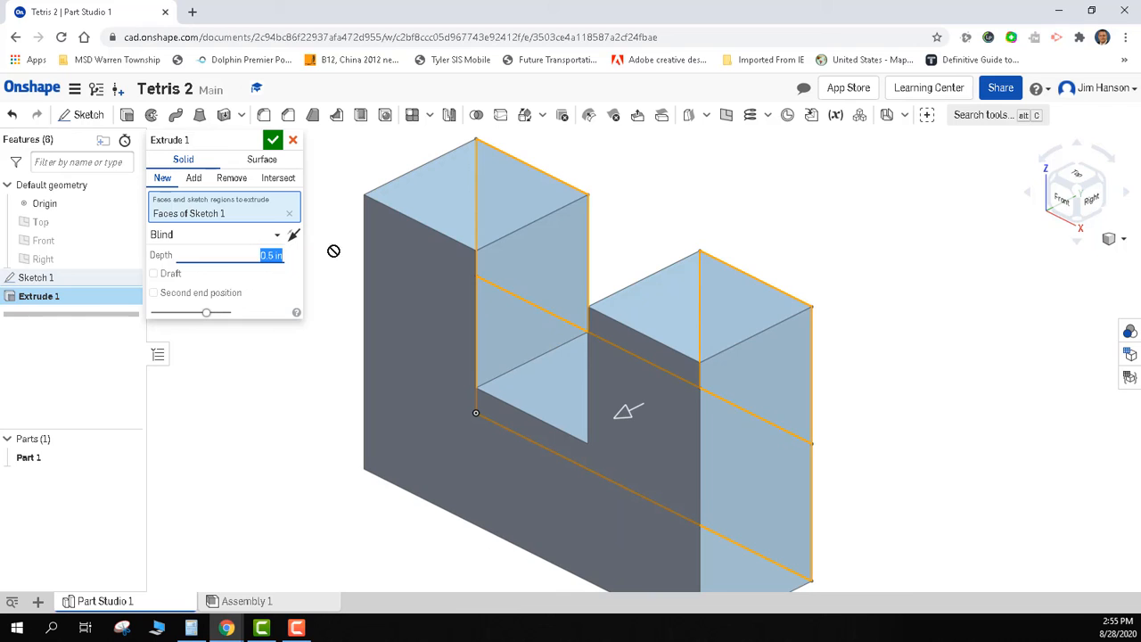
{"action": "left_click", "coordinate": [272, 140]}
{"action": "scroll", "coordinate": [1015, 501], "scroll_direction": "up", "scroll_amount": 2}
{"action": "scroll", "coordinate": [1084, 560], "scroll_direction": "down", "scroll_amount": 2}
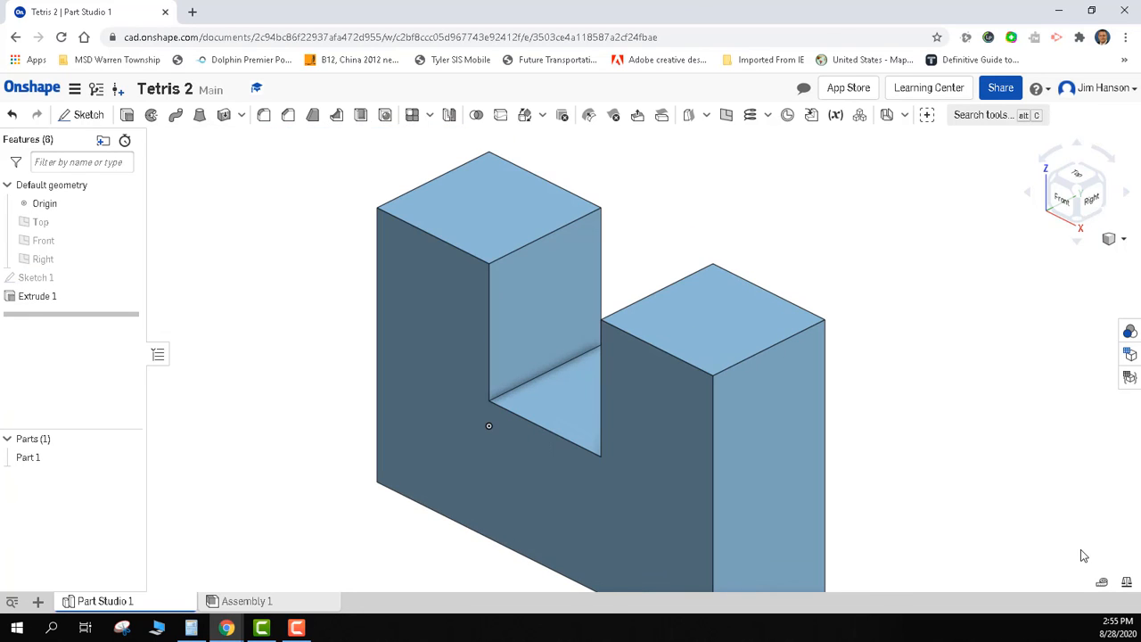
Check the volume and surface area of Part 1 in its mass properties, and return to the isometric view.
{"action": "left_click", "coordinate": [1127, 581]}
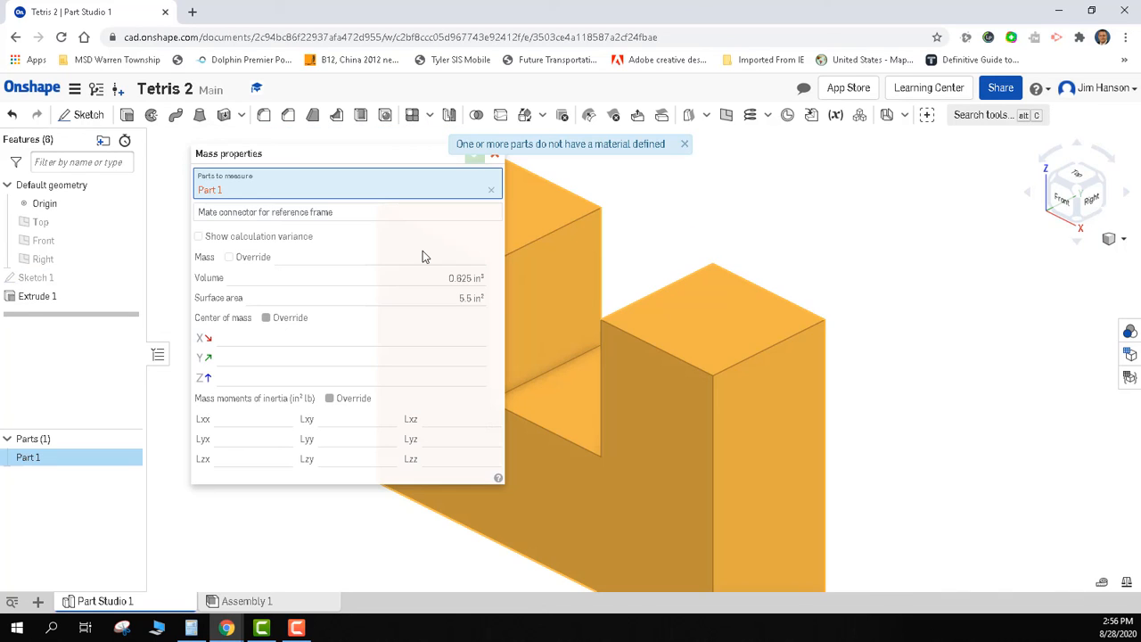
{"action": "left_click", "coordinate": [523, 242]}
{"action": "left_click", "coordinate": [551, 270]}
{"action": "left_click", "coordinate": [684, 144]}
{"action": "left_click", "coordinate": [495, 153]}
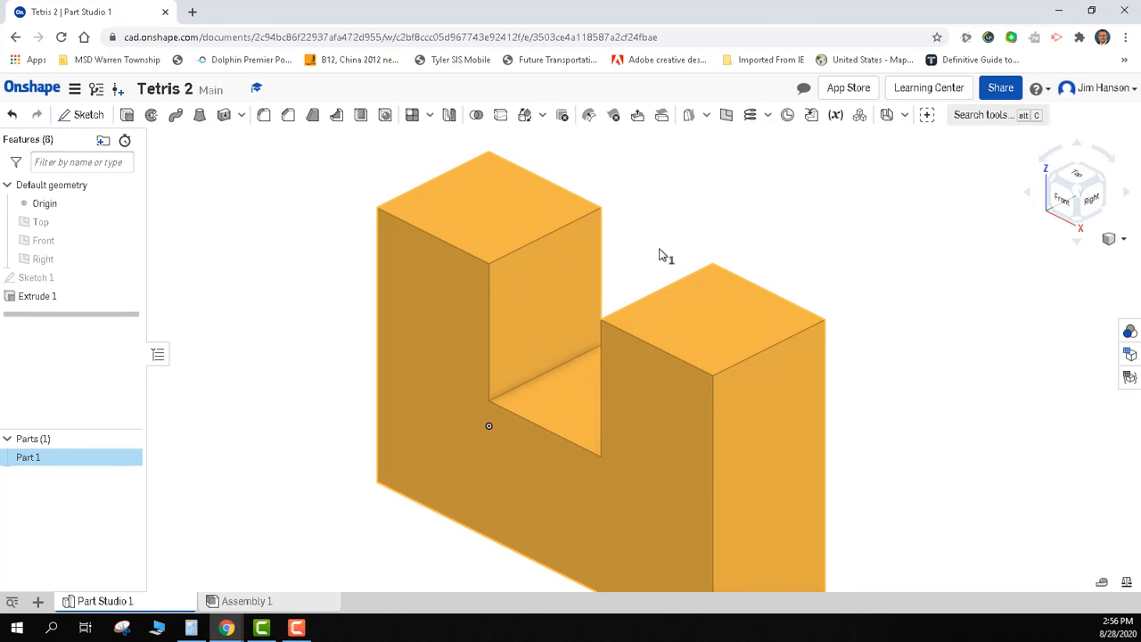
{"action": "scroll", "coordinate": [661, 256], "scroll_direction": "down", "scroll_amount": 2}
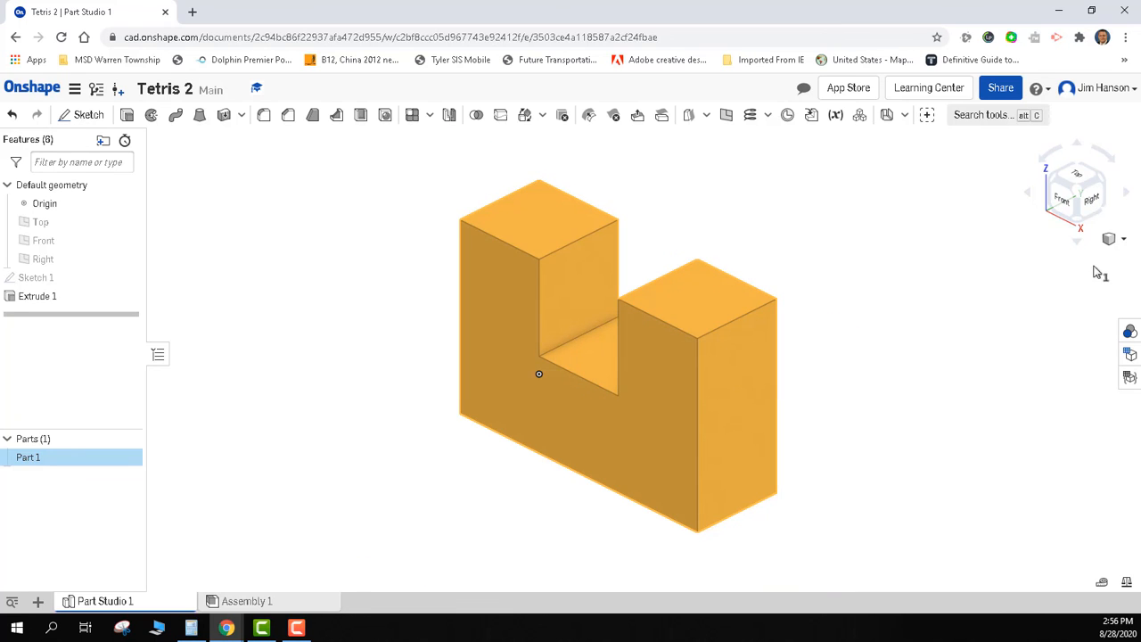
{"action": "left_click", "coordinate": [1113, 239]}
{"action": "left_click", "coordinate": [1100, 258]}
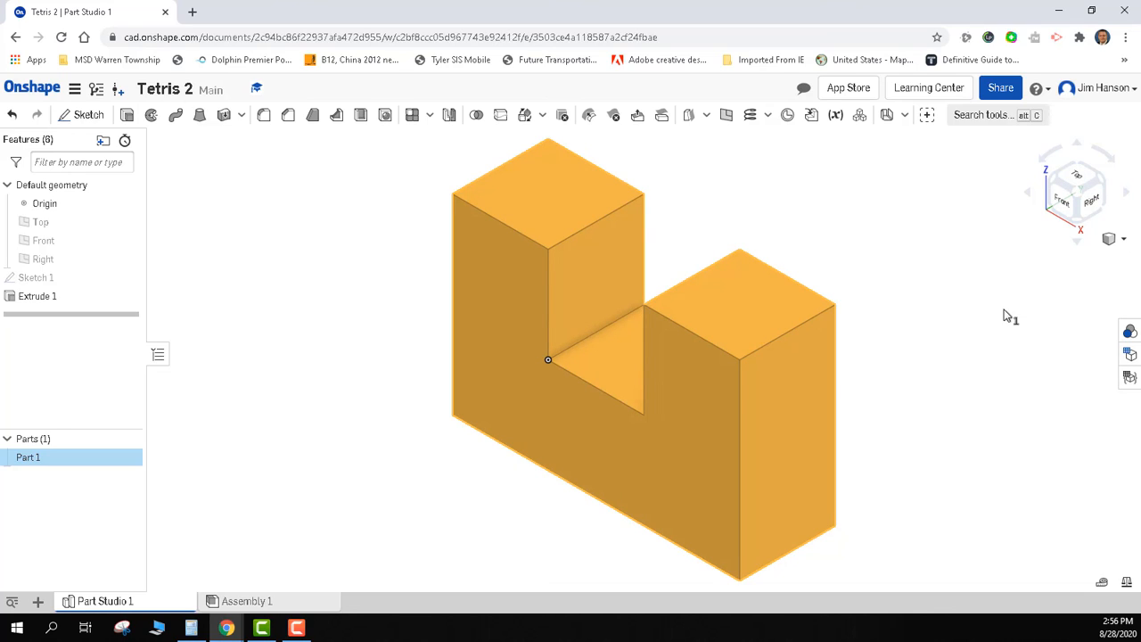
Create a new document named Tetris 3 in the Tetris folder.
{"action": "left_click", "coordinate": [26, 89]}
{"action": "left_click", "coordinate": [42, 122]}
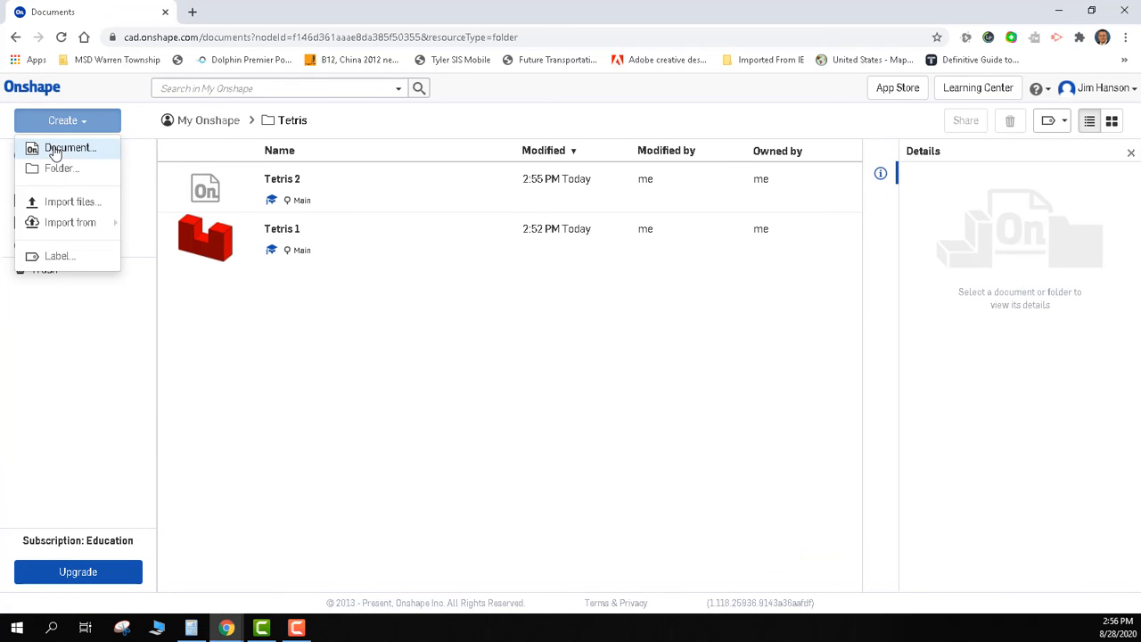
{"action": "left_click", "coordinate": [51, 147]}
{"action": "type", "text": "Tetris 3"}
{"action": "key", "text": "Return"}
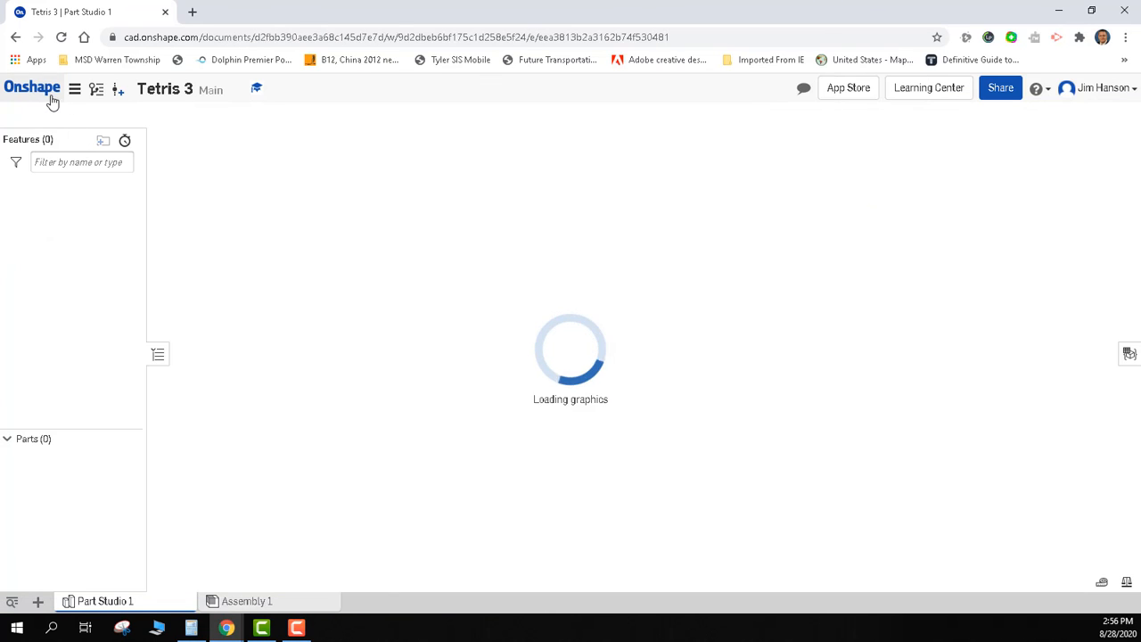
Sketch a rectangle 0.5 in wide and 1 in high on the Front plane, with its lower-left corner at the origin.
{"action": "key", "text": "shift+s"}
{"action": "left_click", "coordinate": [529, 223]}
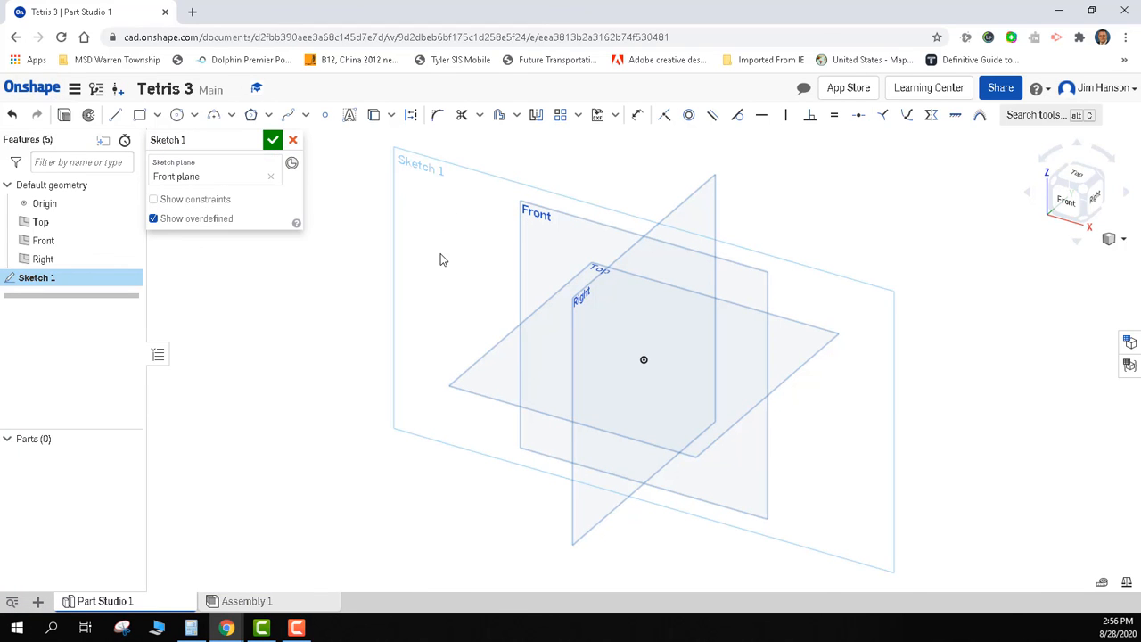
{"action": "left_click", "coordinate": [140, 116]}
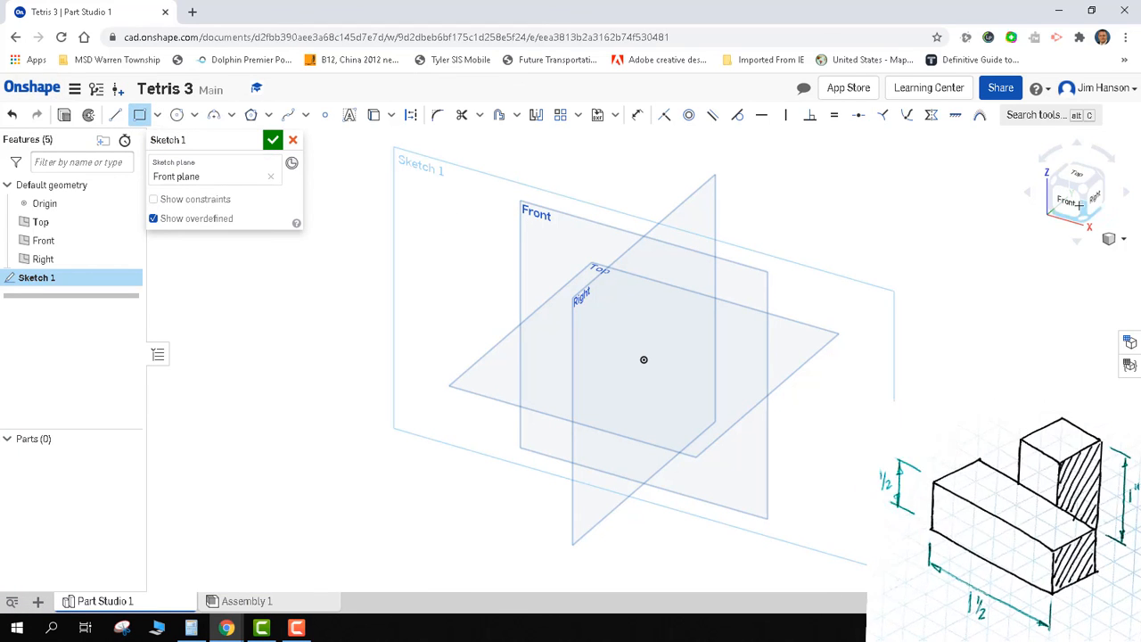
{"action": "left_click", "coordinate": [1069, 203]}
{"action": "left_click", "coordinate": [644, 359]}
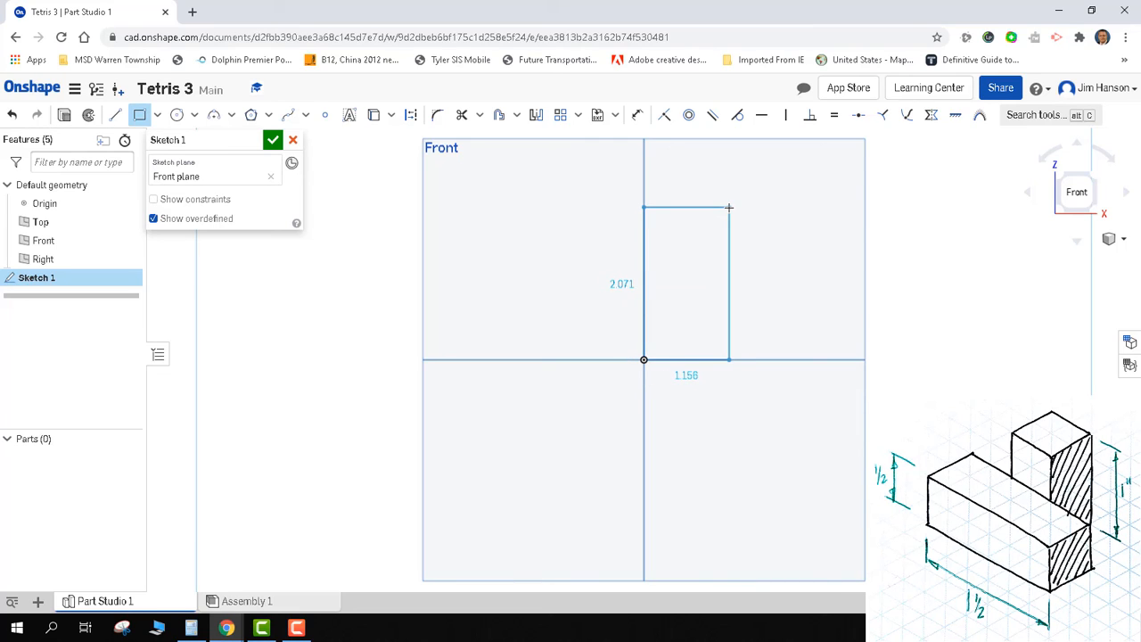
{"action": "left_click", "coordinate": [729, 208]}
{"action": "type", "text": "5"}
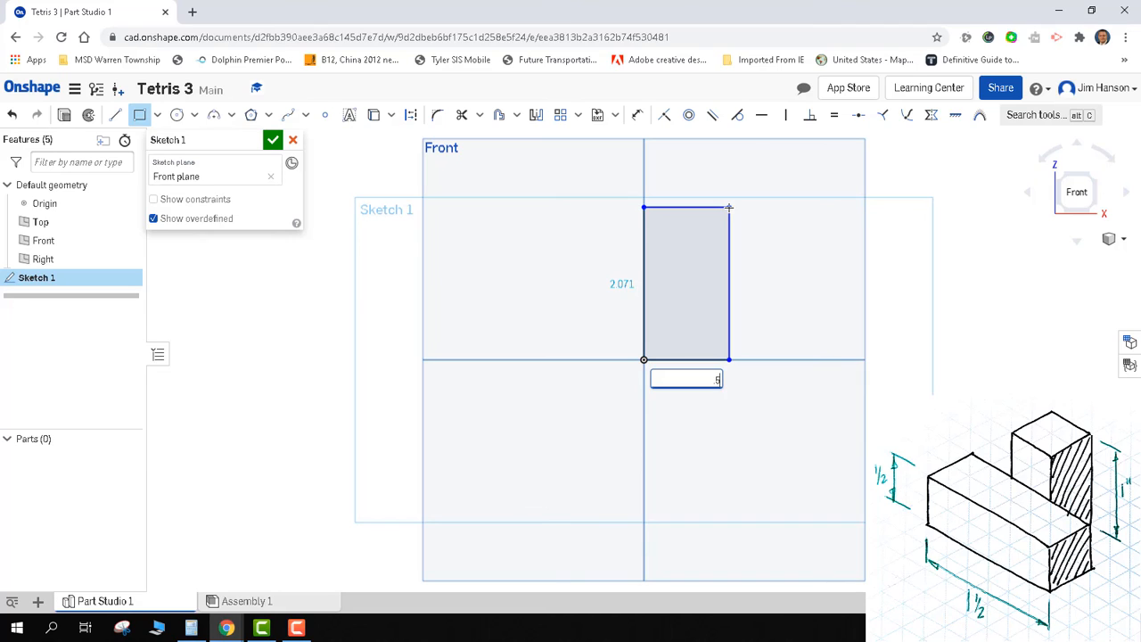
{"action": "key", "text": "Tab"}
{"action": "type", "text": "1"}
{"action": "key", "text": "Return"}
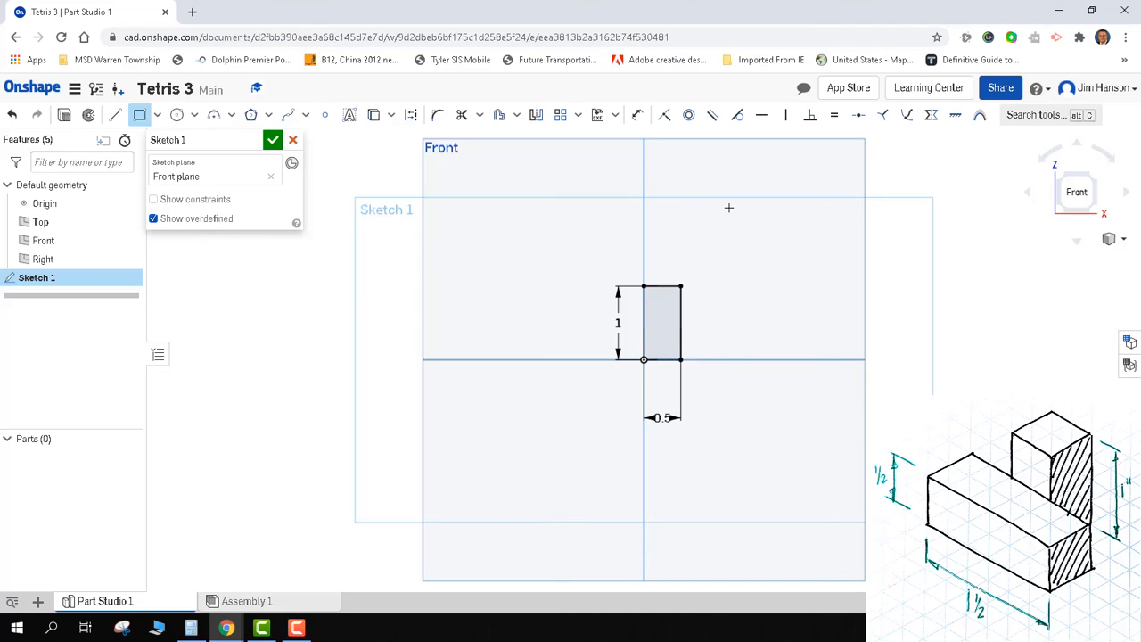
Finish the sketch, switch to the isometric view and extrude the rectangle as a new solid with a blind depth of 0.5 in.
{"action": "left_click", "coordinate": [1114, 239]}
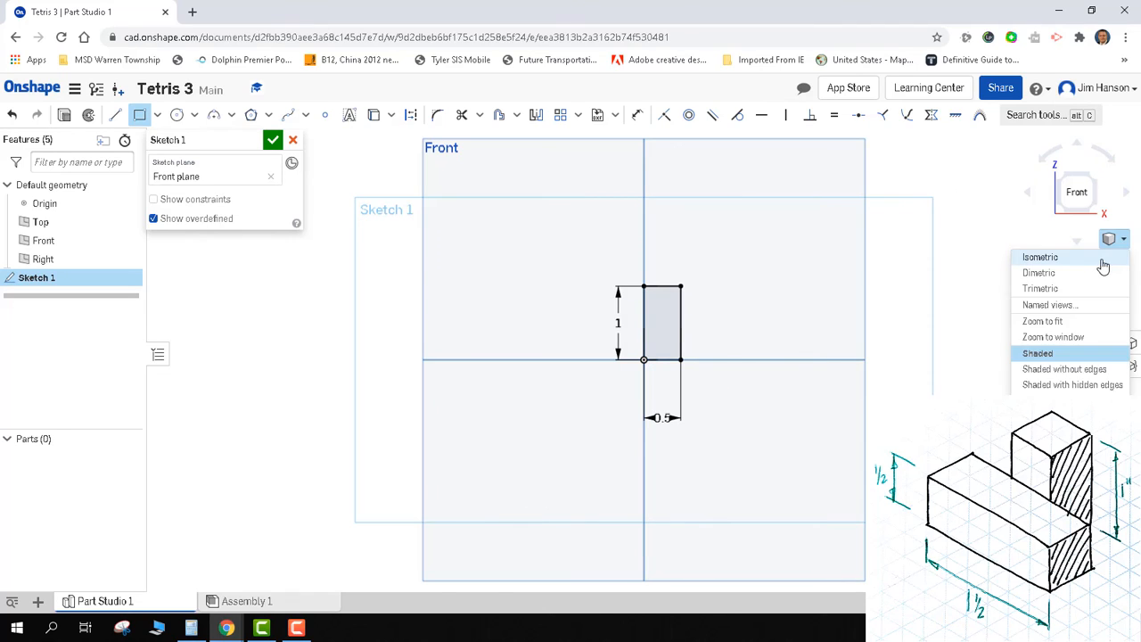
{"action": "left_click", "coordinate": [1040, 255]}
{"action": "left_click", "coordinate": [271, 143]}
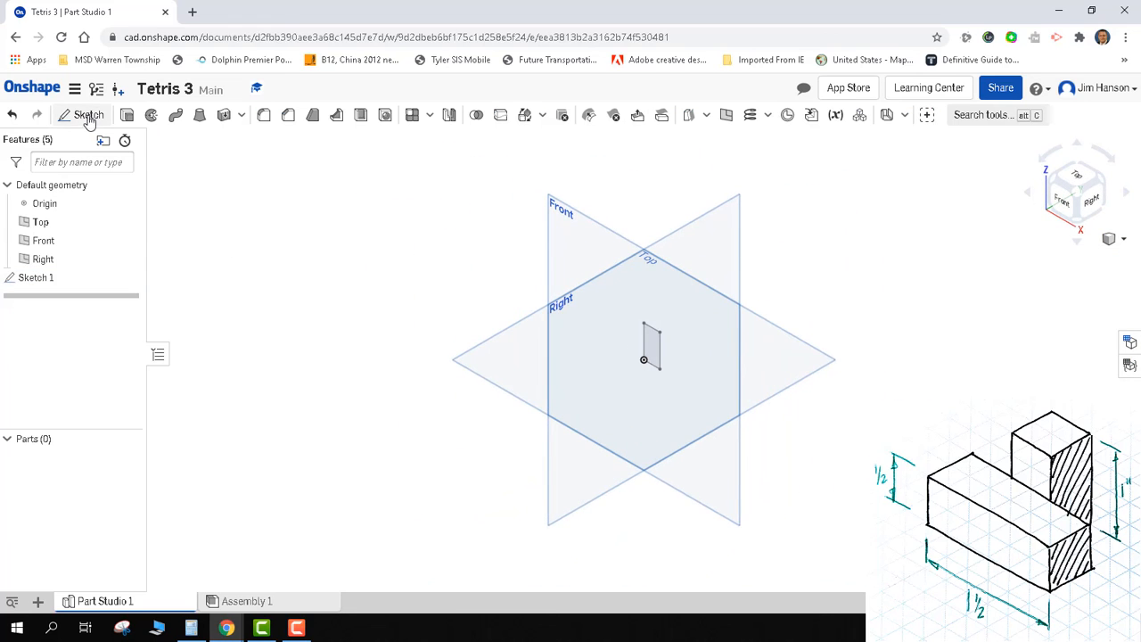
{"action": "left_click", "coordinate": [126, 115]}
{"action": "left_click", "coordinate": [652, 352]}
{"action": "scroll", "coordinate": [652, 354], "scroll_direction": "up", "scroll_amount": 3}
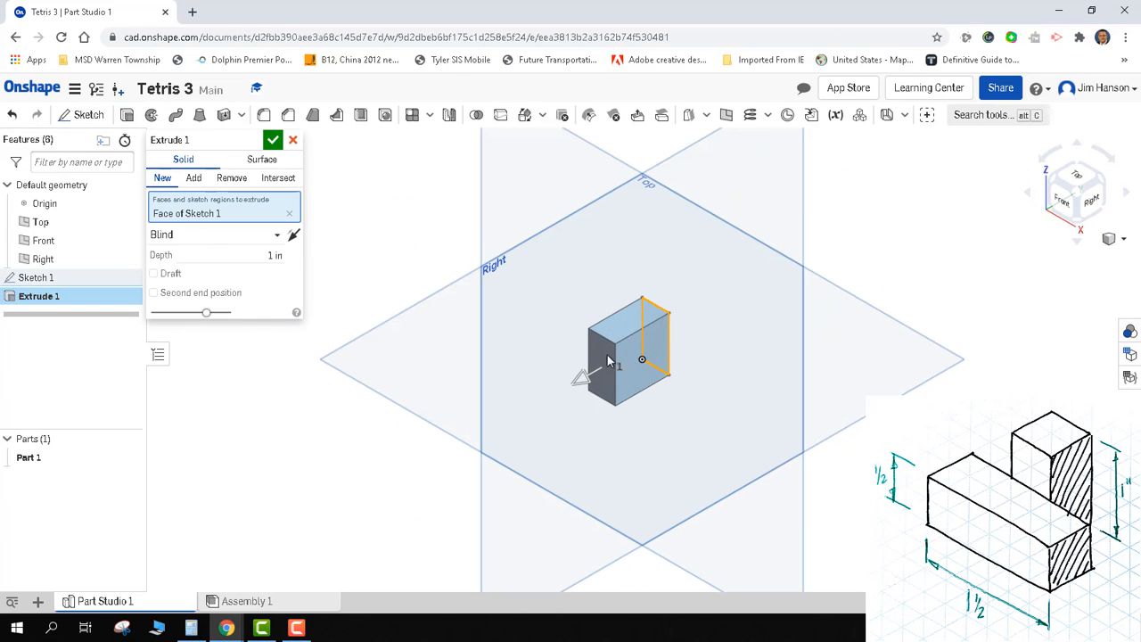
{"action": "left_click", "coordinate": [275, 254]}
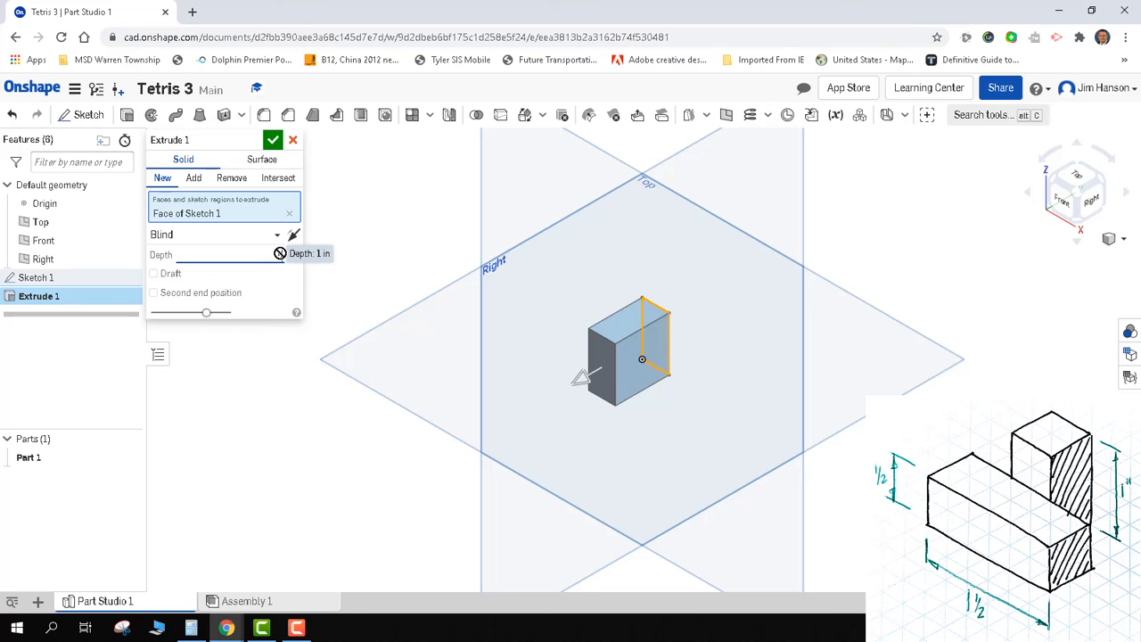
{"action": "type", "text": ".5"}
{"action": "key", "text": "Return"}
{"action": "left_click", "coordinate": [273, 140]}
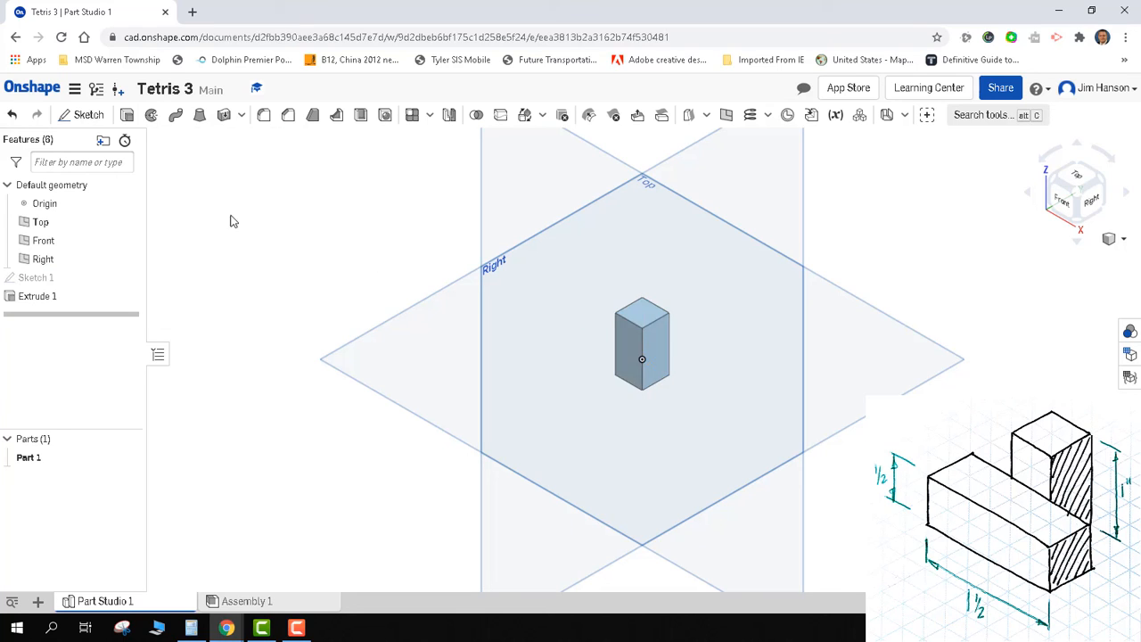
Hide the Top, Front and Right default planes.
{"action": "left_click", "coordinate": [129, 223]}
{"action": "left_click", "coordinate": [128, 241]}
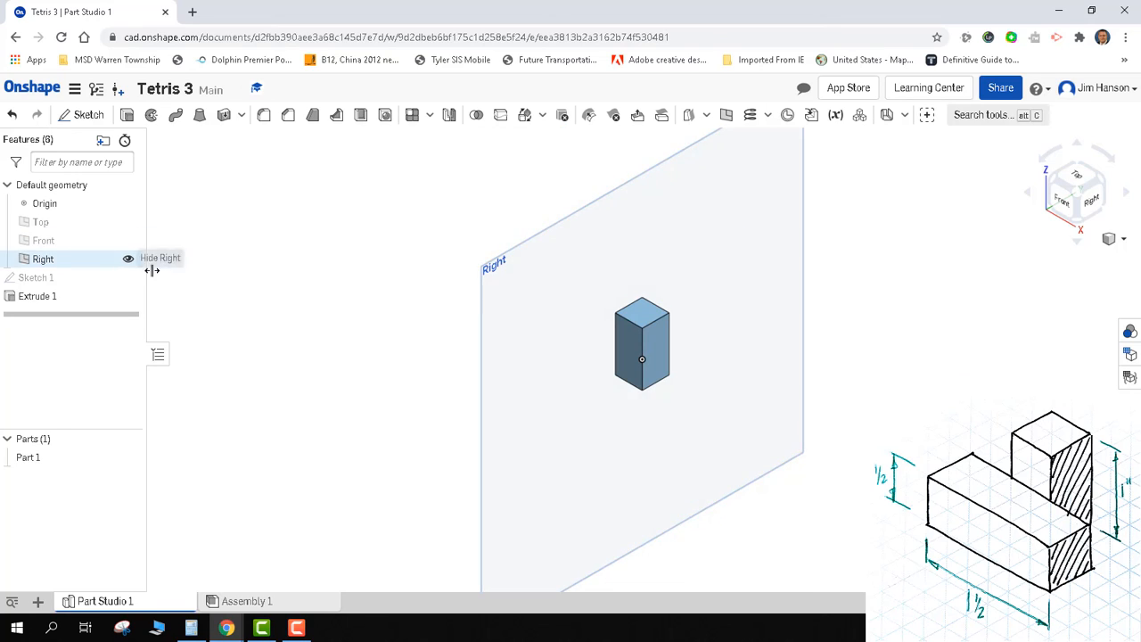
{"action": "left_click", "coordinate": [128, 260]}
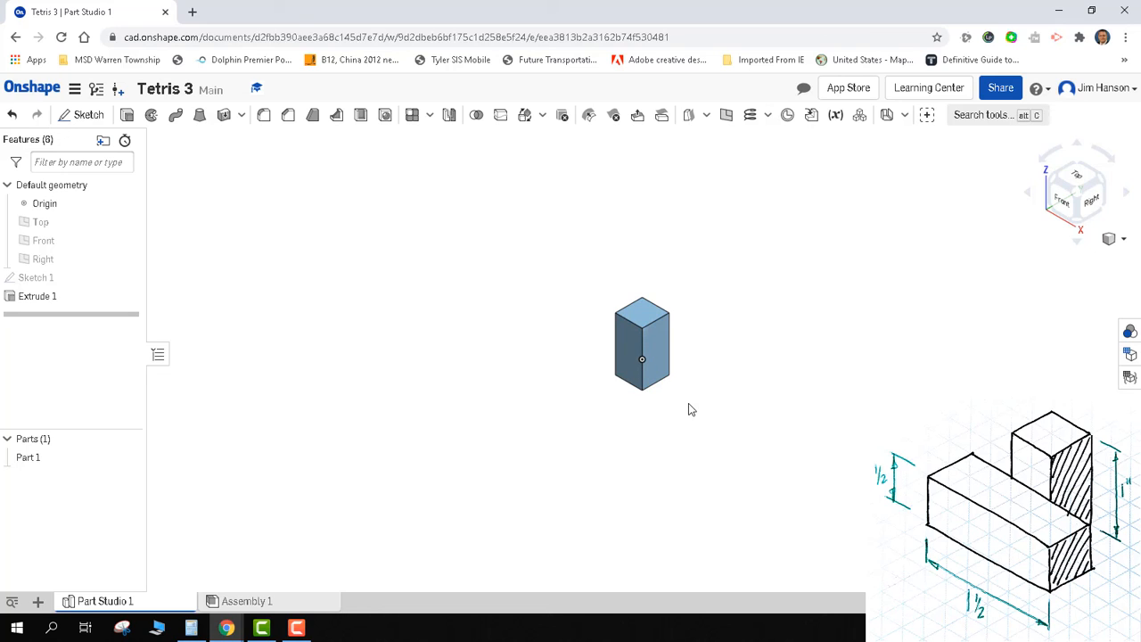
Start a sketch on the block's front face and draw a 0.5 by 0.5 in rectangle near the block's lower-left corner.
{"action": "left_click", "coordinate": [87, 116]}
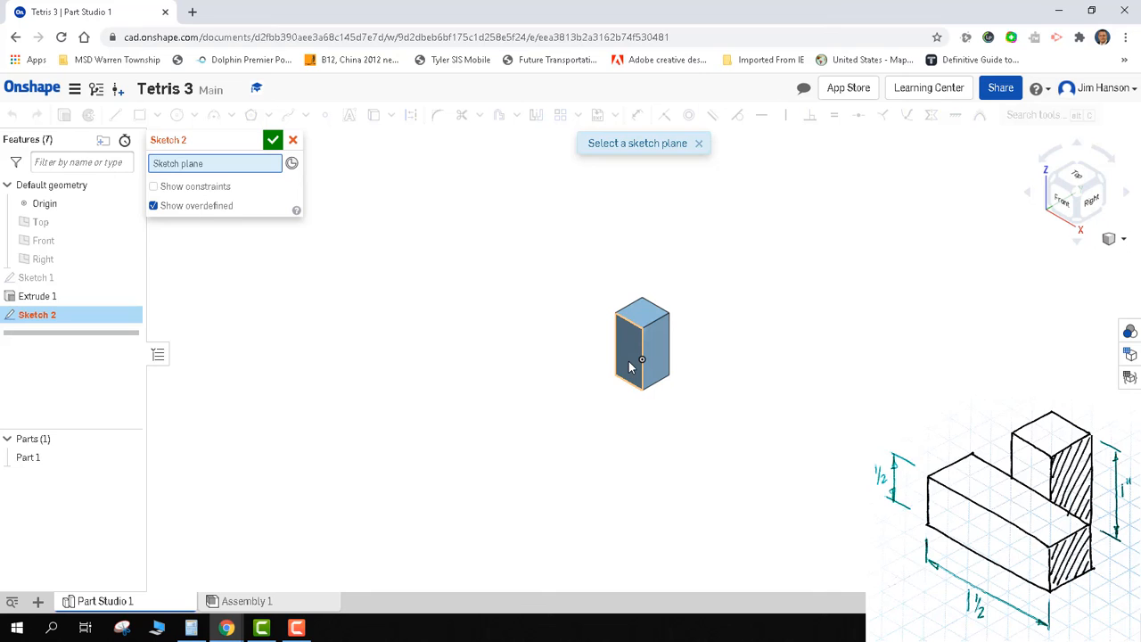
{"action": "left_click", "coordinate": [628, 361]}
{"action": "key", "text": "n"}
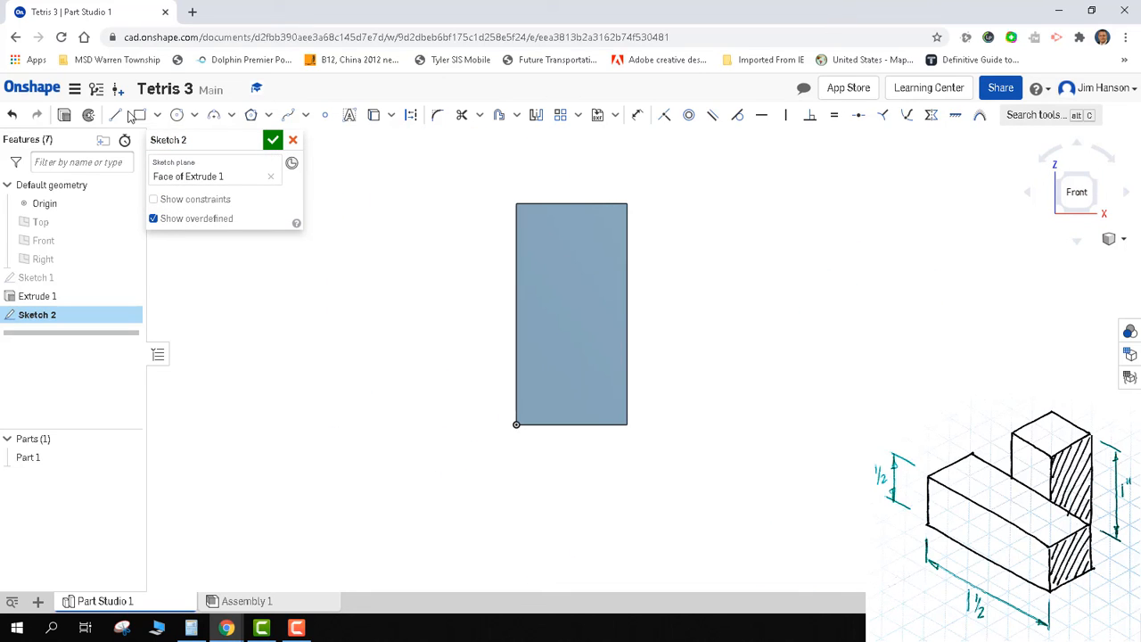
{"action": "left_click", "coordinate": [139, 115]}
{"action": "left_click", "coordinate": [517, 424]}
{"action": "left_click", "coordinate": [401, 520]}
{"action": "left_click", "coordinate": [721, 396]}
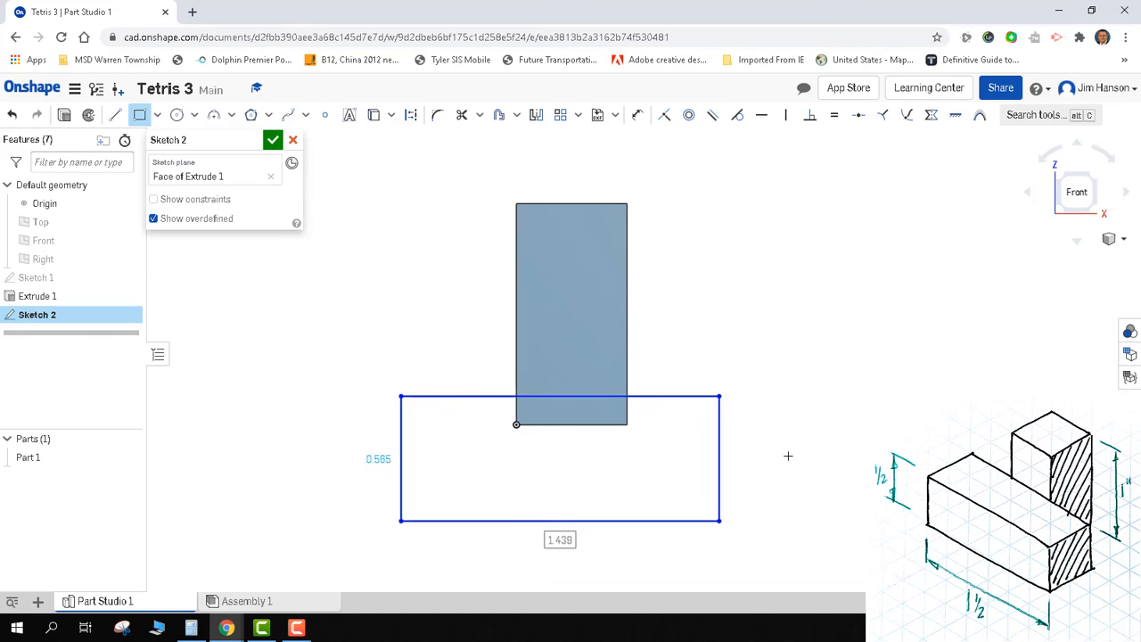
{"action": "type", "text": "1.5"}
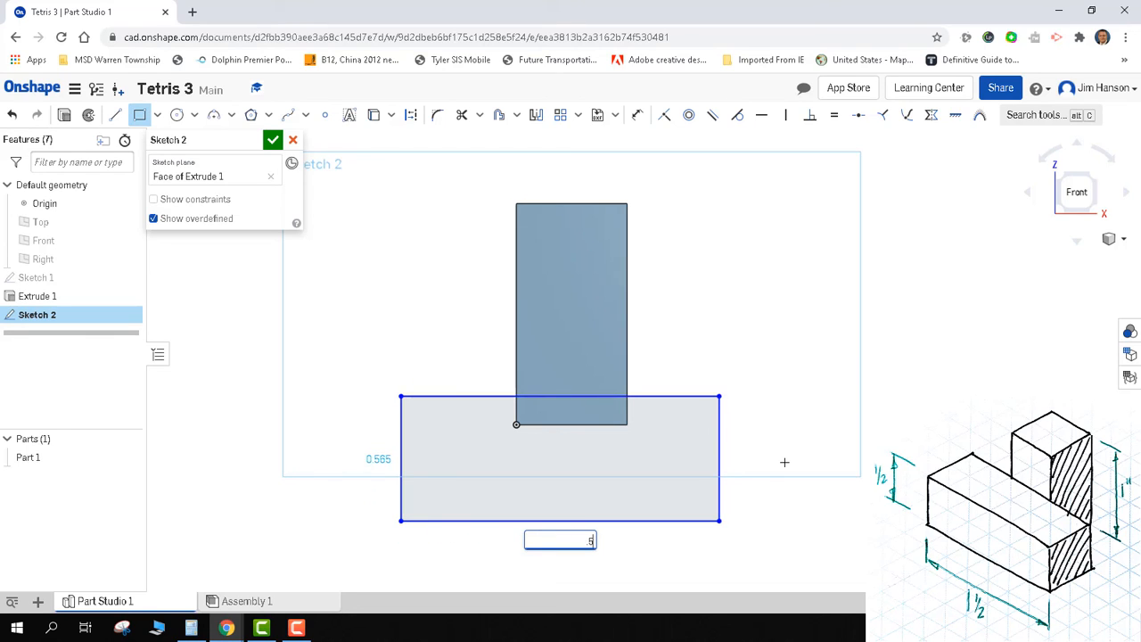
{"action": "key", "text": "Tab"}
{"action": "type", "text": ".5"}
{"action": "key", "text": "Return"}
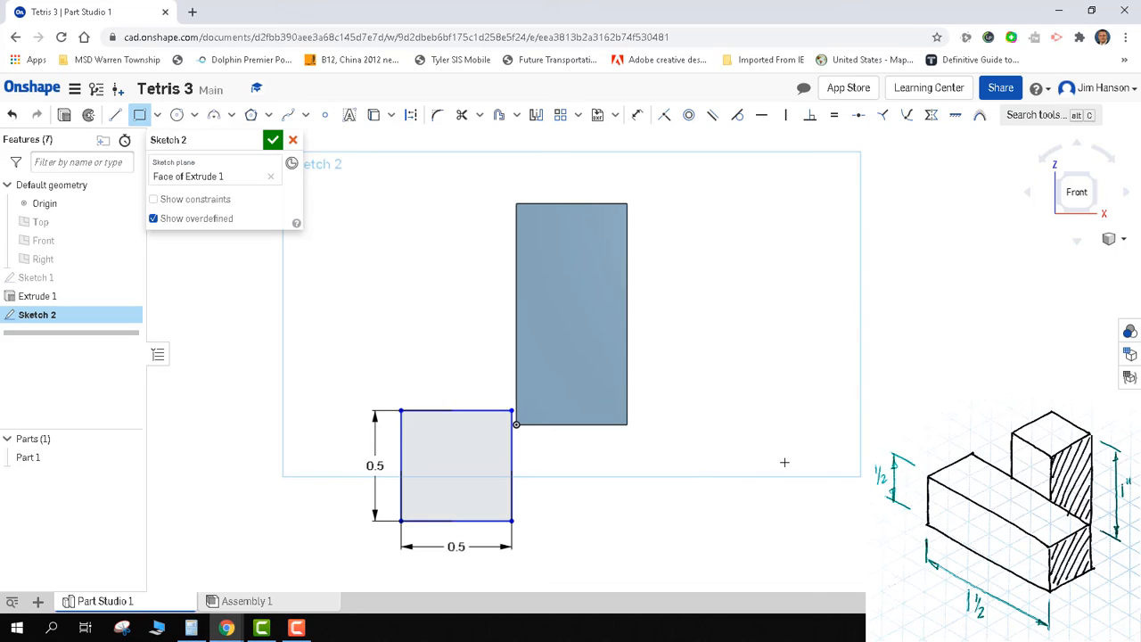
{"action": "right_click", "coordinate": [767, 479]}
{"action": "left_click", "coordinate": [774, 486]}
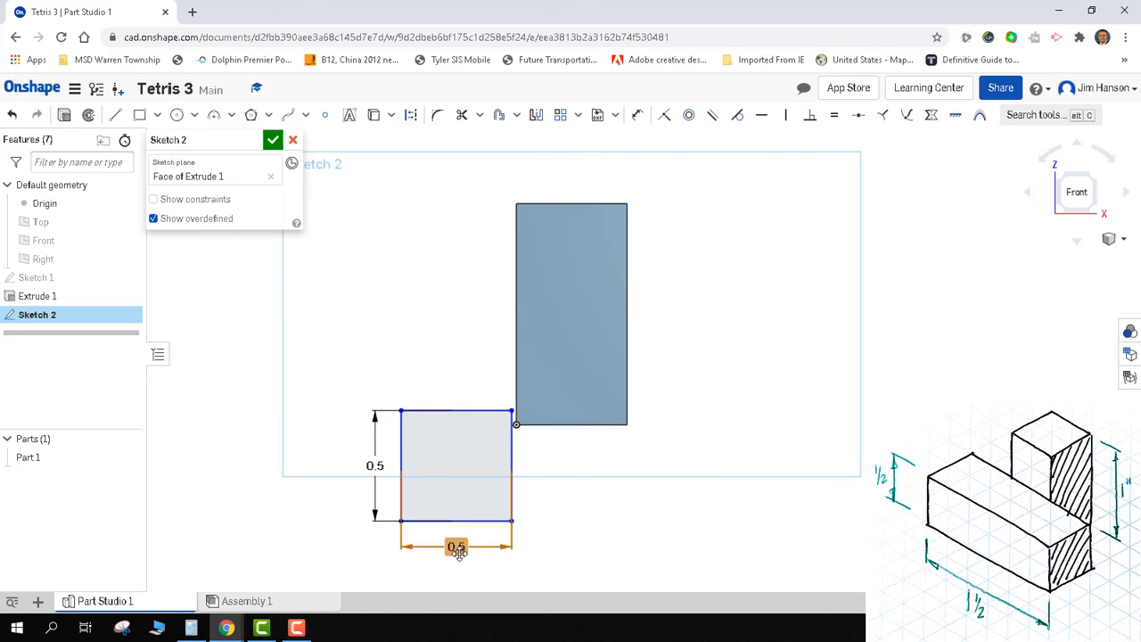
Set the width of the new rectangle to 1.5 in.
{"action": "double_click", "coordinate": [458, 546]}
{"action": "type", "text": "1"}
{"action": "type", "text": ".5"}
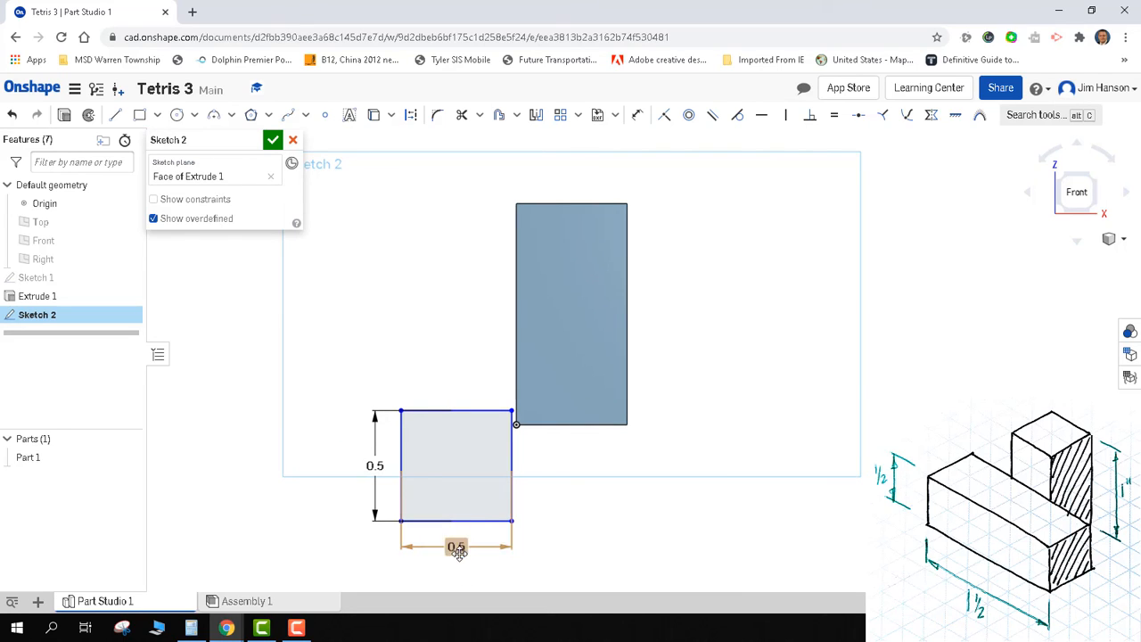
{"action": "key", "text": "Return"}
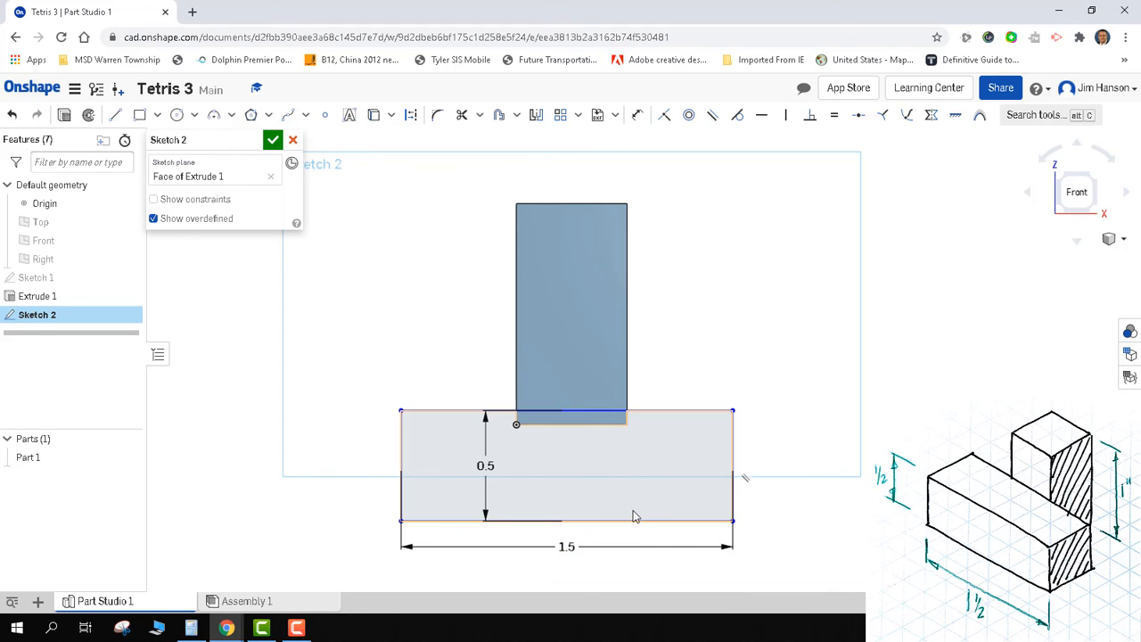
Move the rectangle so its bottom edge lines up with the block's bottom edge and it extends past both sides of the block.
{"action": "left_click_drag", "start_coordinate": [624, 524], "coordinate": [595, 494]}
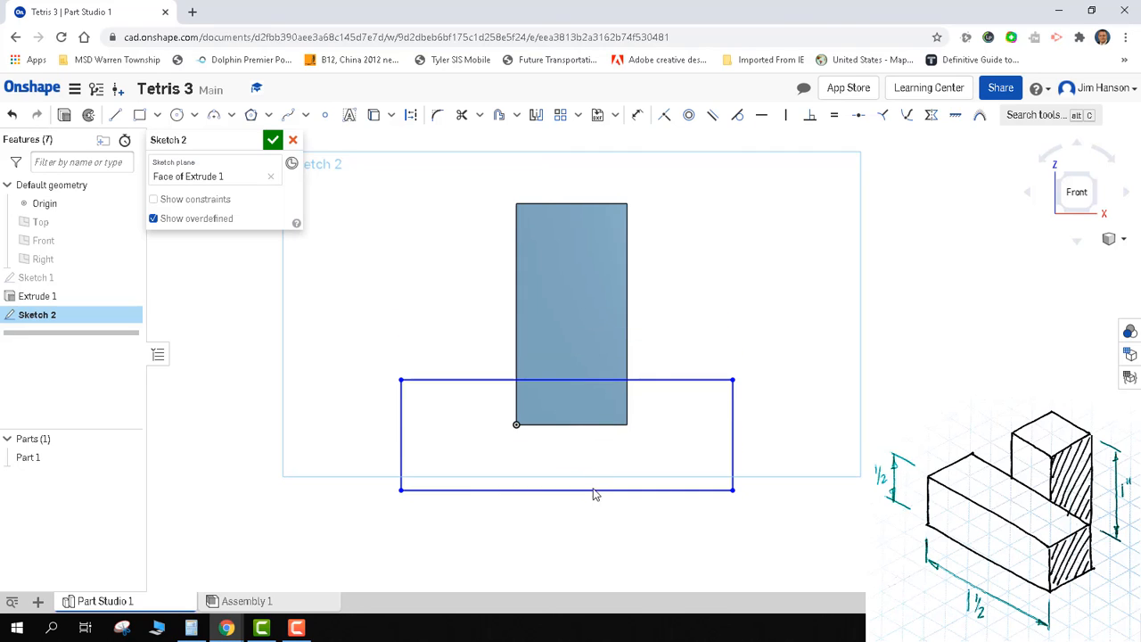
{"action": "left_click_drag", "start_coordinate": [711, 486], "coordinate": [711, 487]}
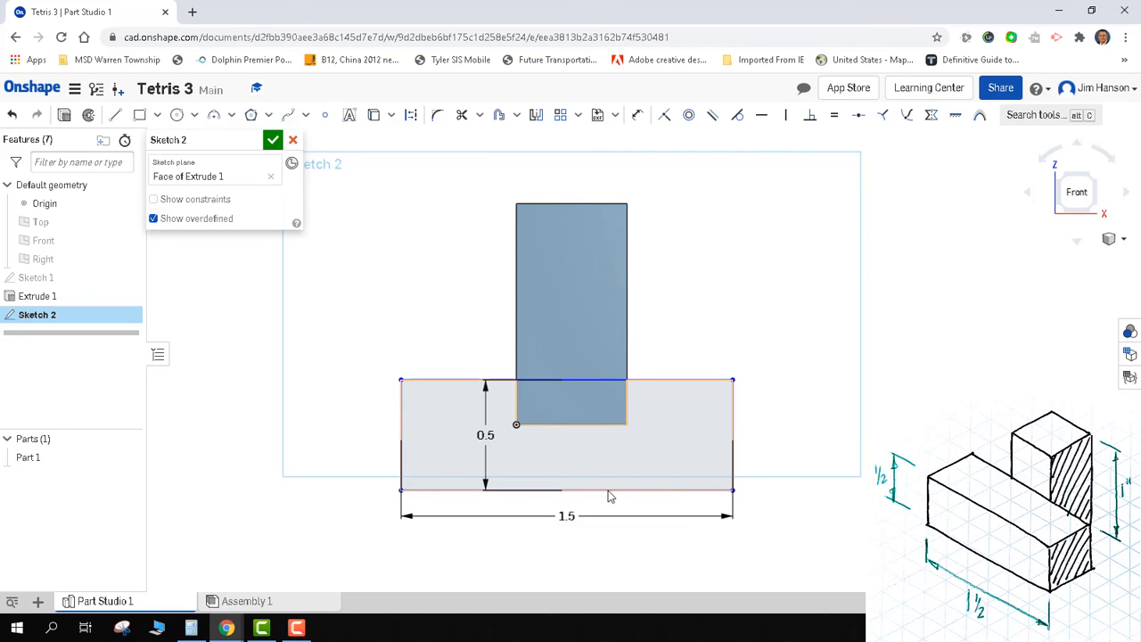
{"action": "left_click_drag", "start_coordinate": [510, 486], "coordinate": [541, 482]}
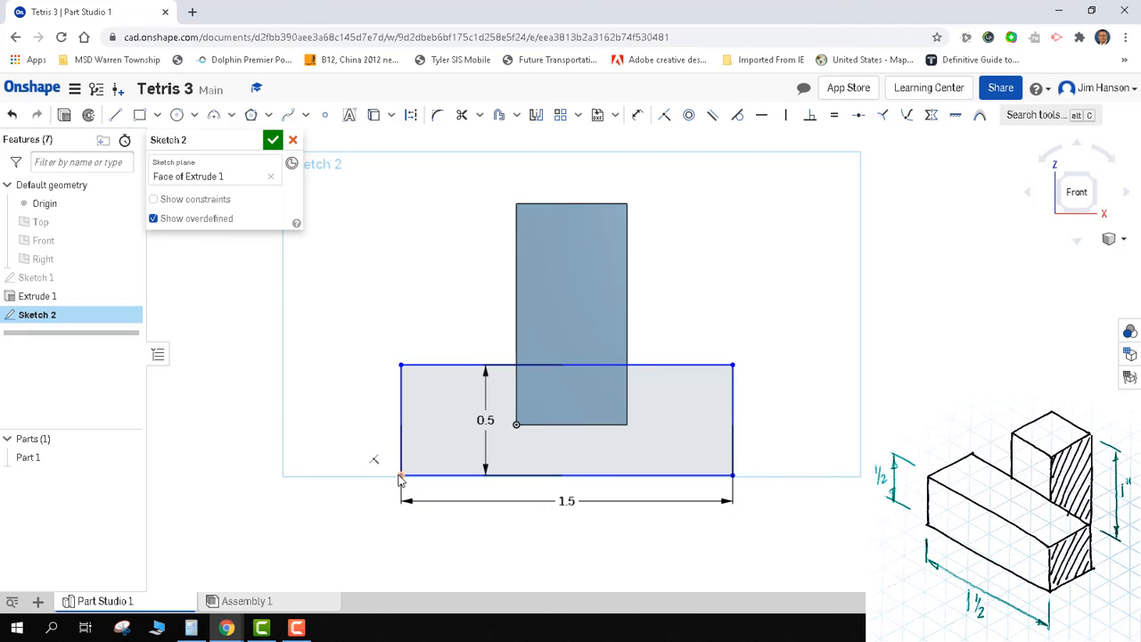
{"action": "left_click_drag", "start_coordinate": [398, 475], "coordinate": [218, 490]}
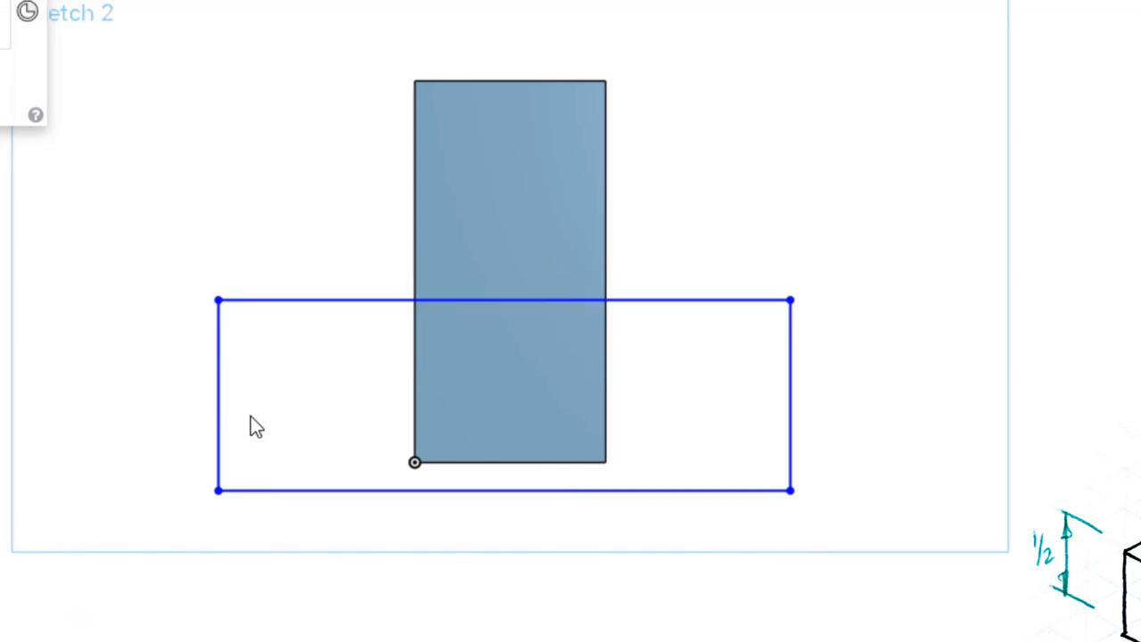
{"action": "left_click_drag", "start_coordinate": [251, 426], "coordinate": [221, 470]}
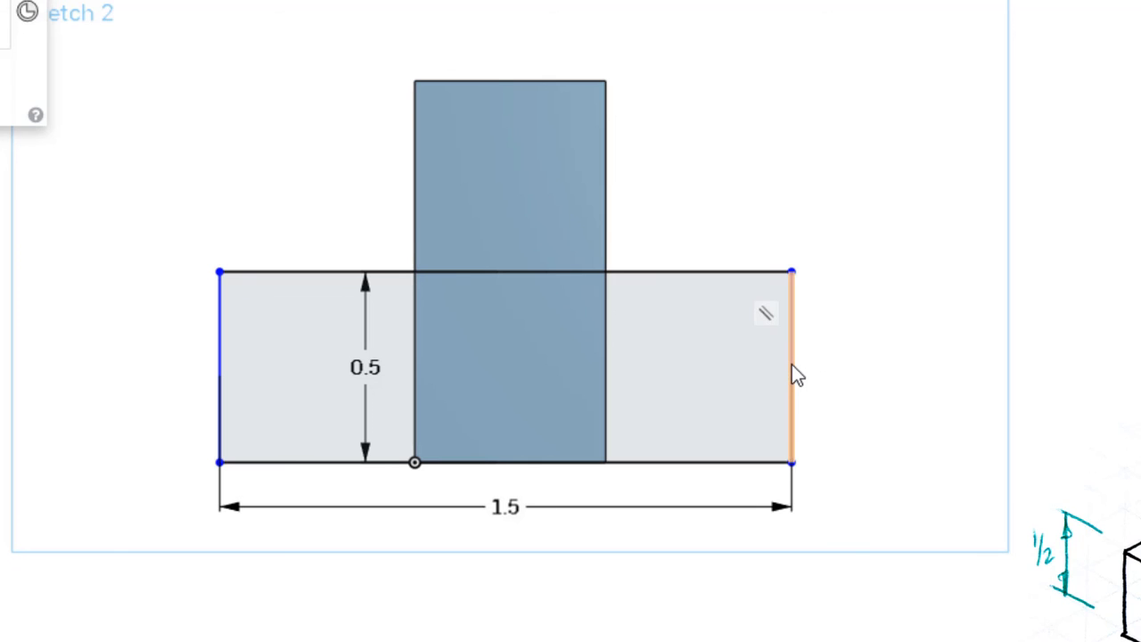
{"action": "left_click_drag", "start_coordinate": [792, 365], "coordinate": [775, 398]}
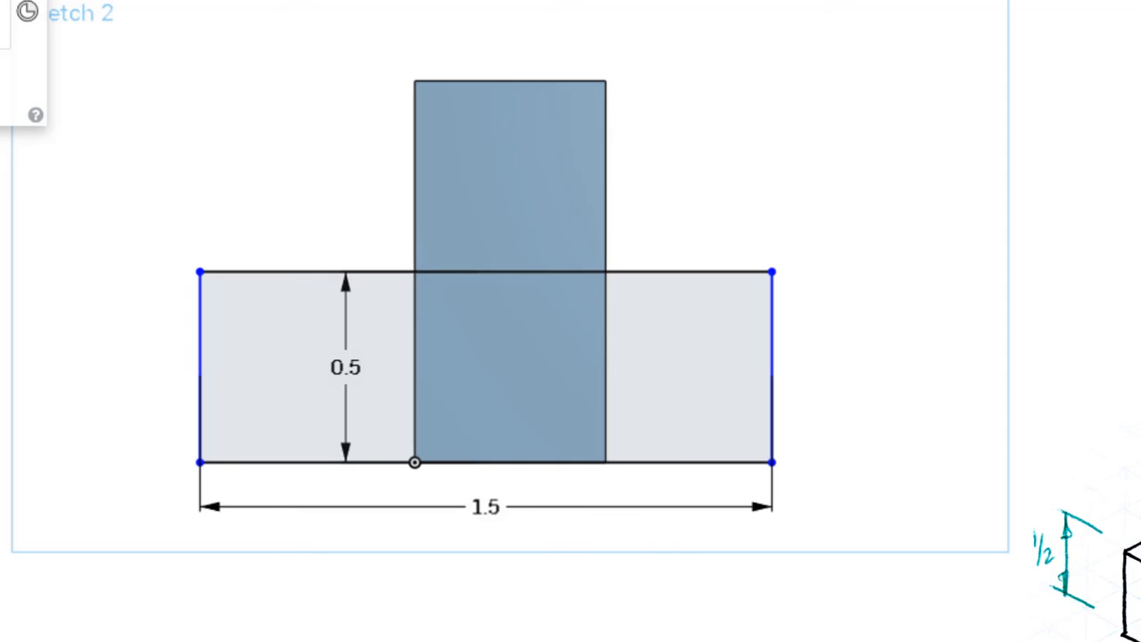
Dimension the bar rectangle's left edge 0.5 in from the block's left edge and finish the sketch.
{"action": "left_click", "coordinate": [199, 367]}
{"action": "left_click", "coordinate": [77, 454]}
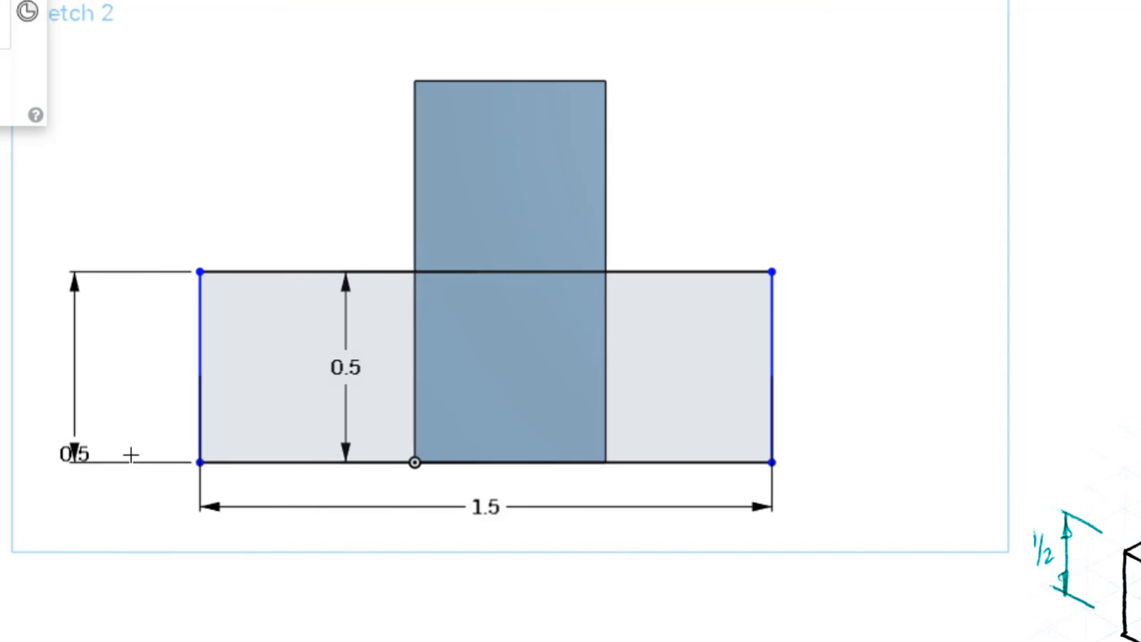
{"action": "left_click", "coordinate": [416, 338]}
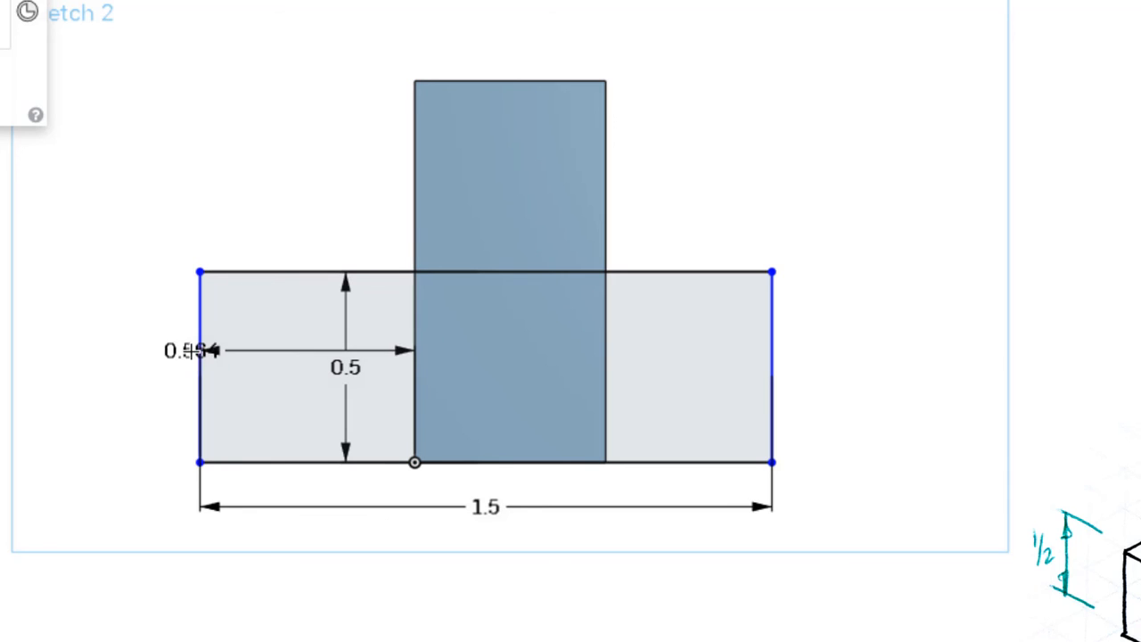
{"action": "left_click", "coordinate": [198, 354]}
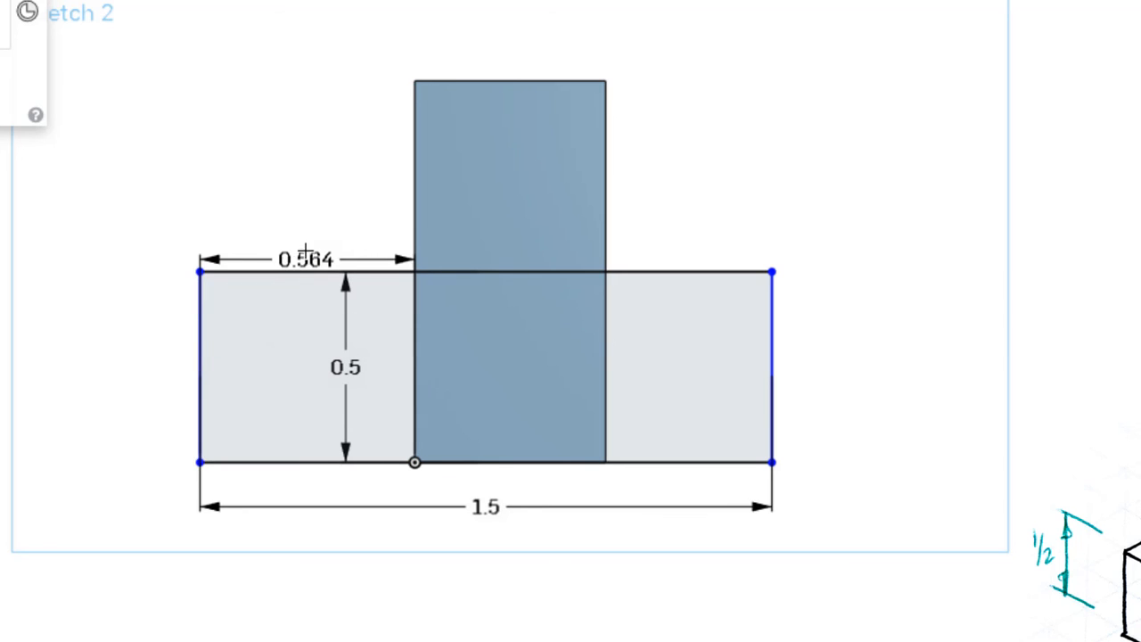
{"action": "left_click", "coordinate": [308, 221]}
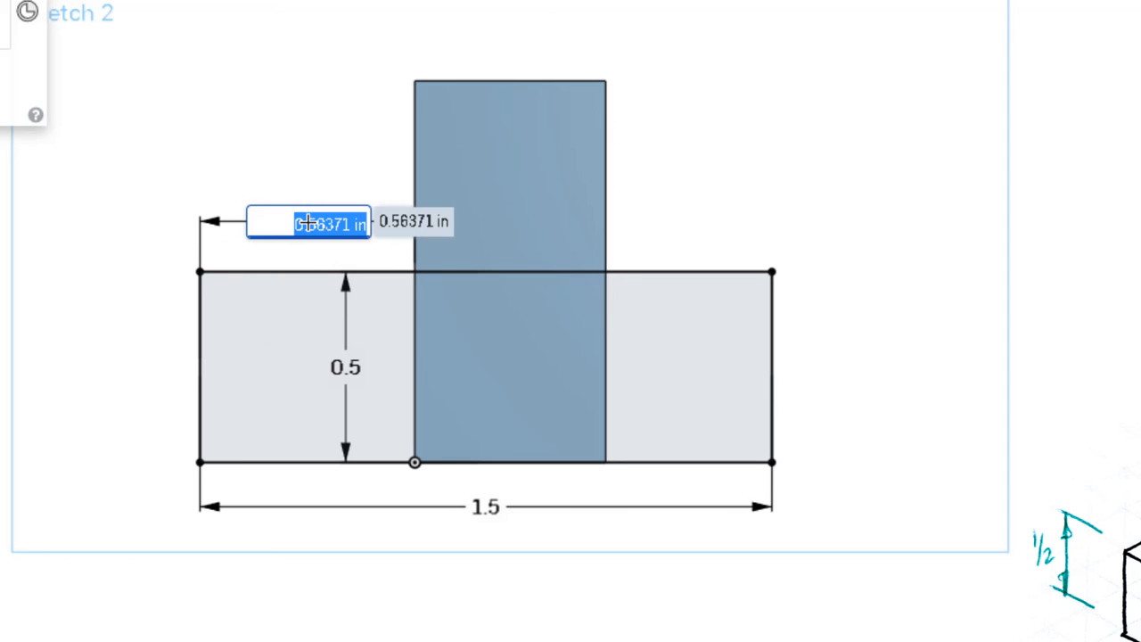
{"action": "key", "text": "Return"}
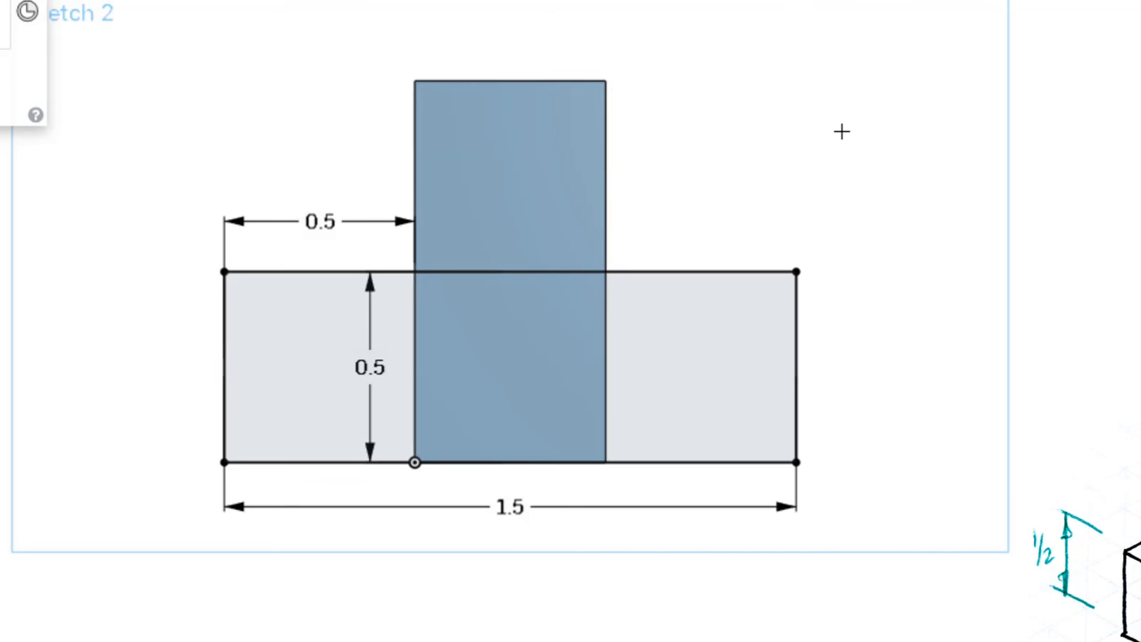
{"action": "right_click", "coordinate": [711, 172]}
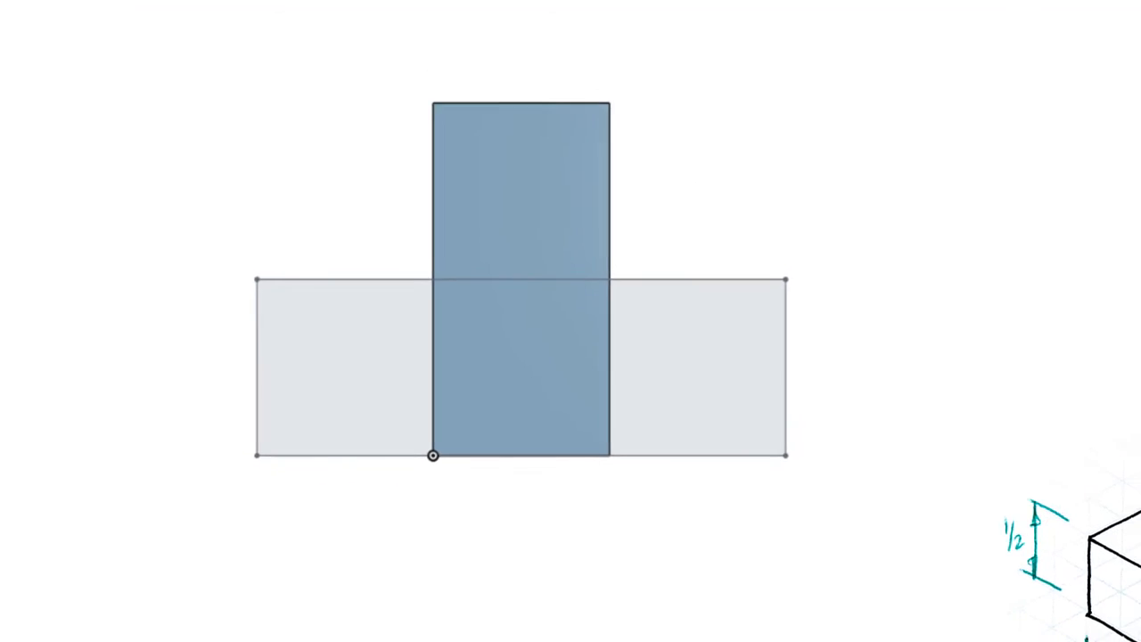
Extrude all faces of Sketch 2 forward by 0.5 in, adding the bar to the existing block.
{"action": "left_click", "coordinate": [1110, 238]}
{"action": "left_click", "coordinate": [1093, 257]}
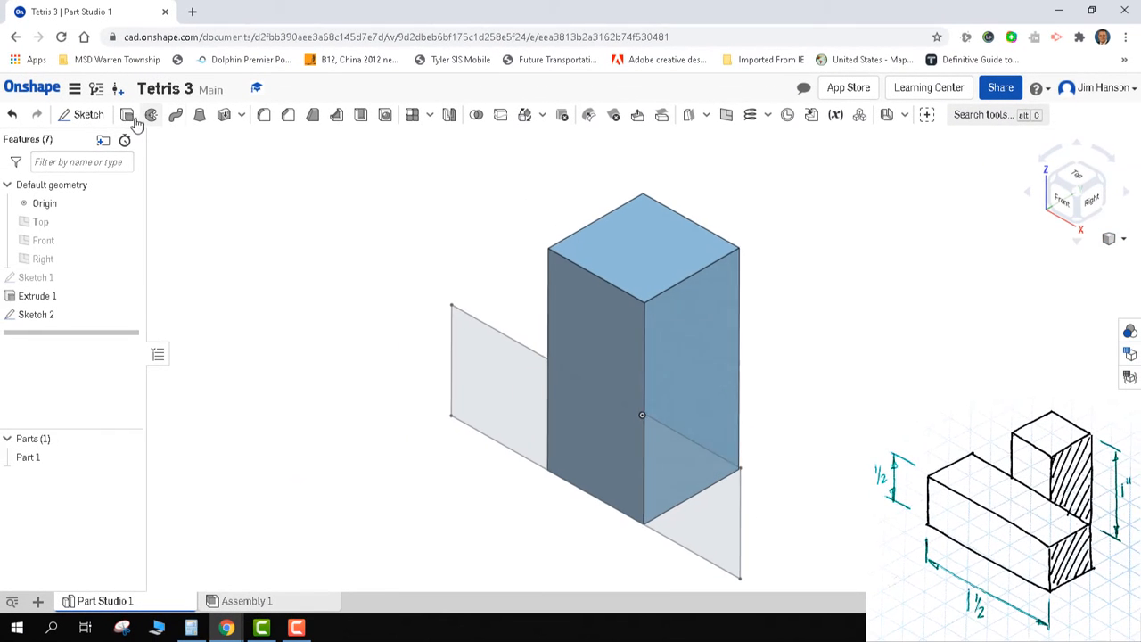
{"action": "left_click", "coordinate": [129, 116]}
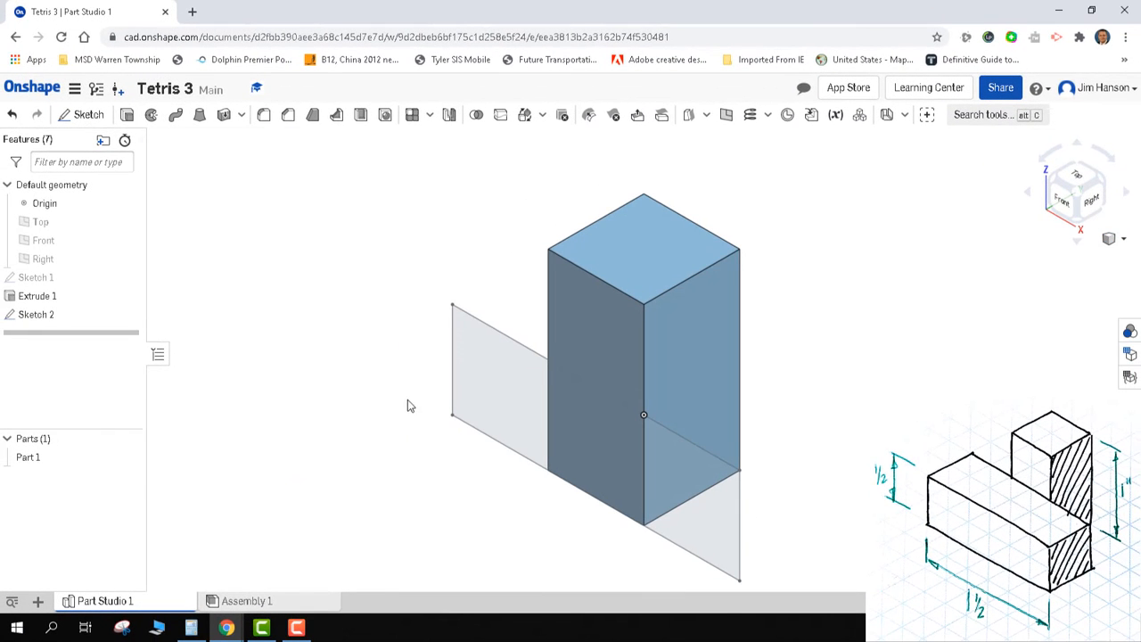
{"action": "left_click", "coordinate": [26, 323]}
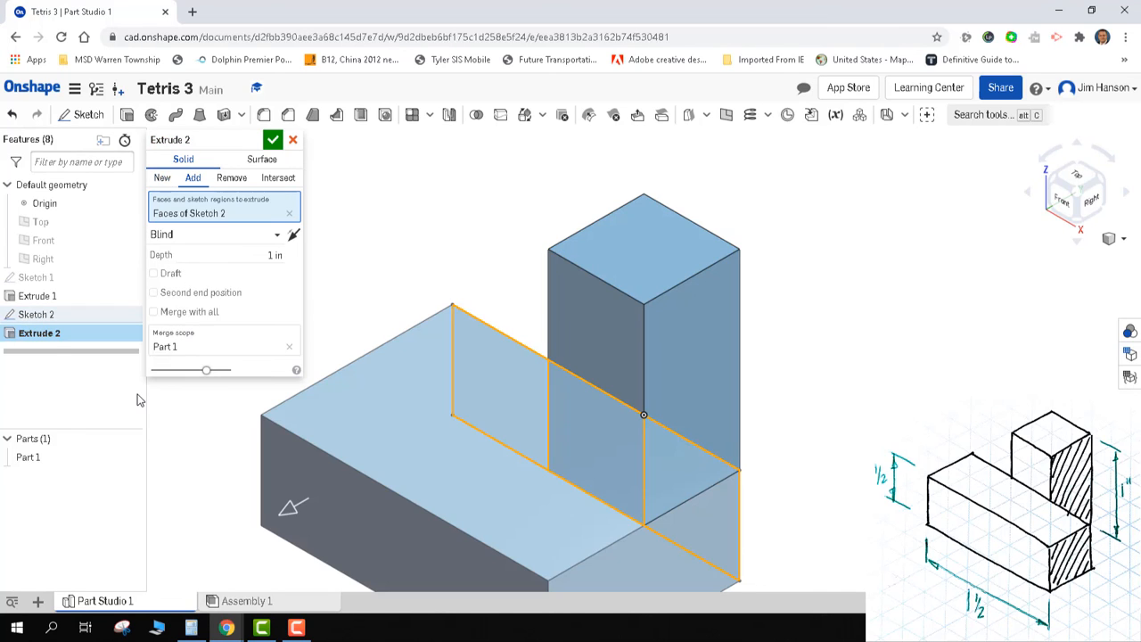
{"action": "left_click", "coordinate": [250, 256]}
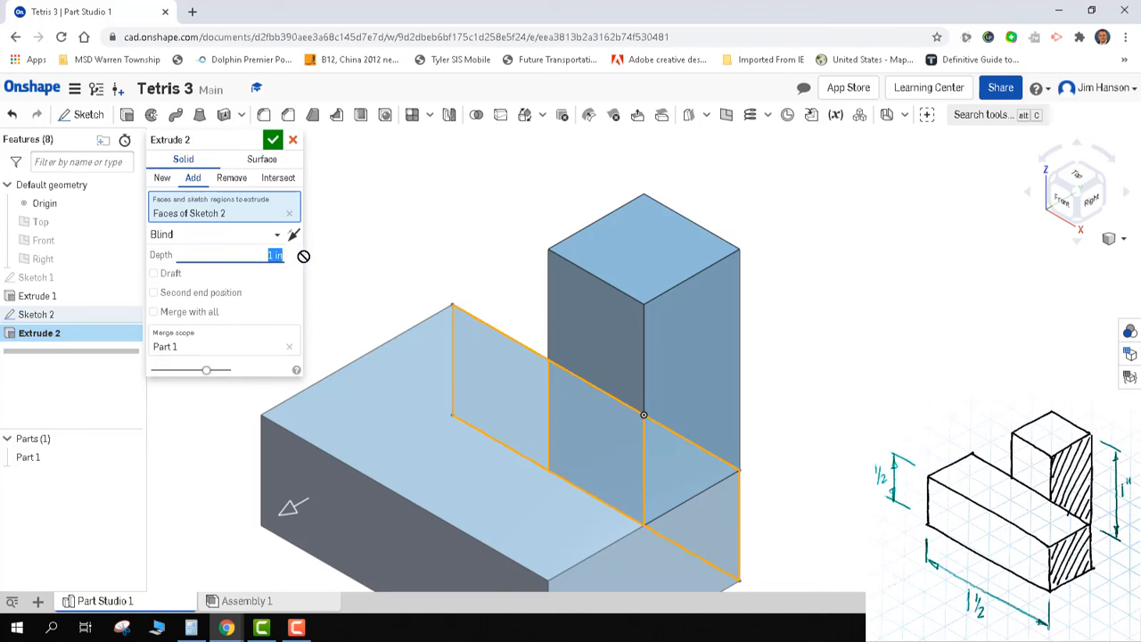
{"action": "type", "text": "5"}
{"action": "key", "text": "Return"}
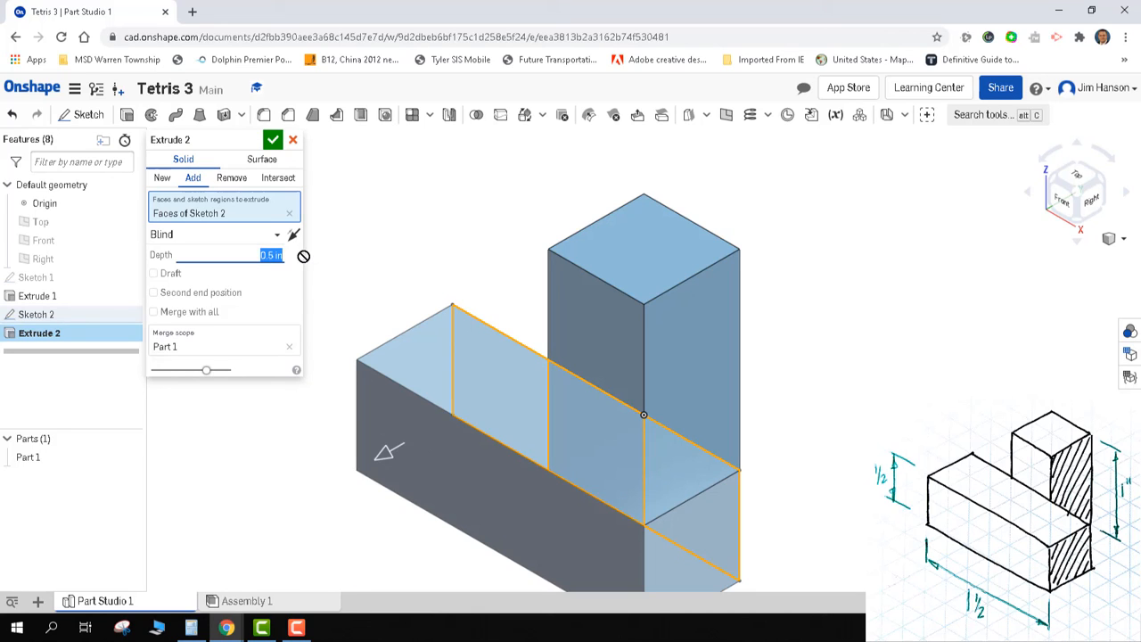
{"action": "left_click", "coordinate": [273, 139]}
Examine the mass properties of Part 1, including its volume and surface area.
{"action": "scroll", "coordinate": [360, 425], "scroll_direction": "up", "scroll_amount": 2}
{"action": "scroll", "coordinate": [360, 420], "scroll_direction": "down", "scroll_amount": 2}
{"action": "middle_click_drag", "start_coordinate": [361, 421], "coordinate": [407, 373]}
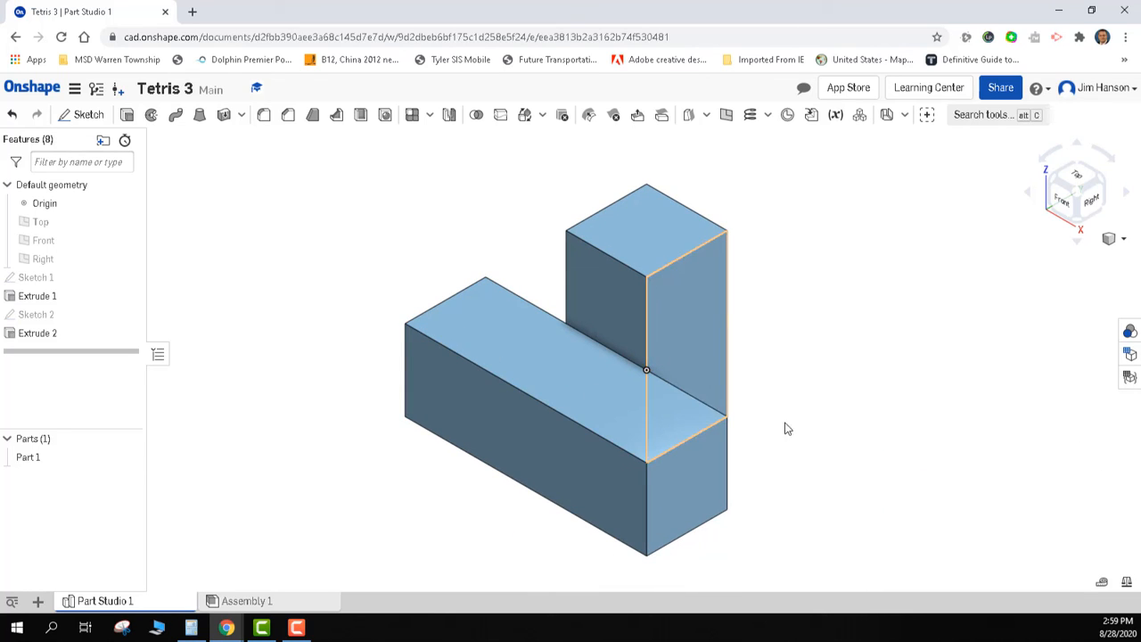
{"action": "left_click", "coordinate": [1126, 584]}
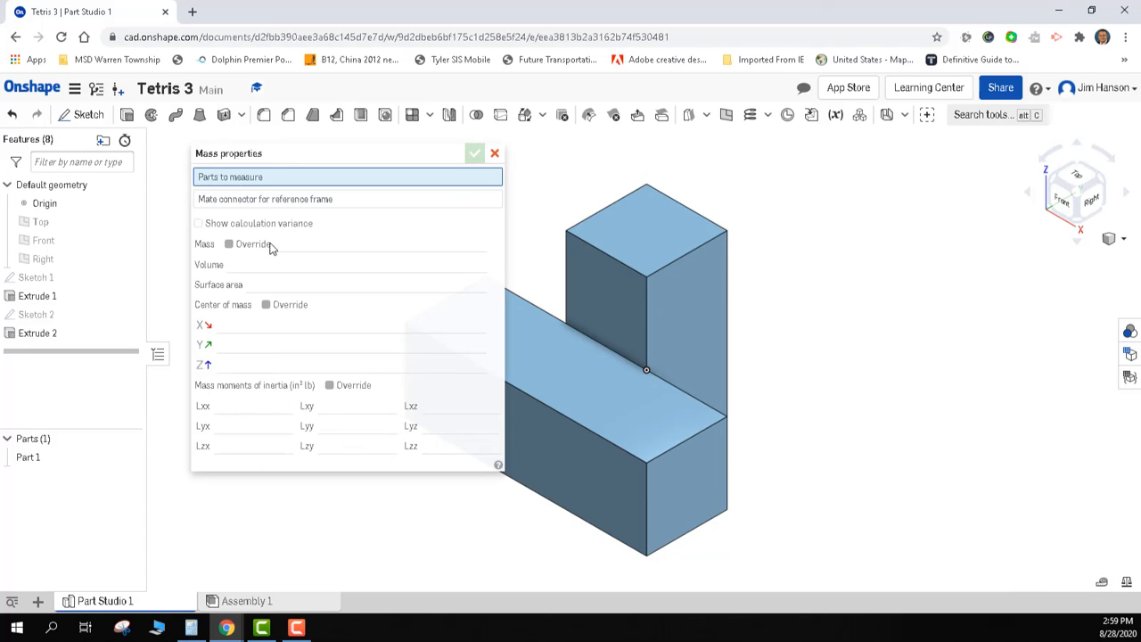
{"action": "left_click", "coordinate": [555, 346]}
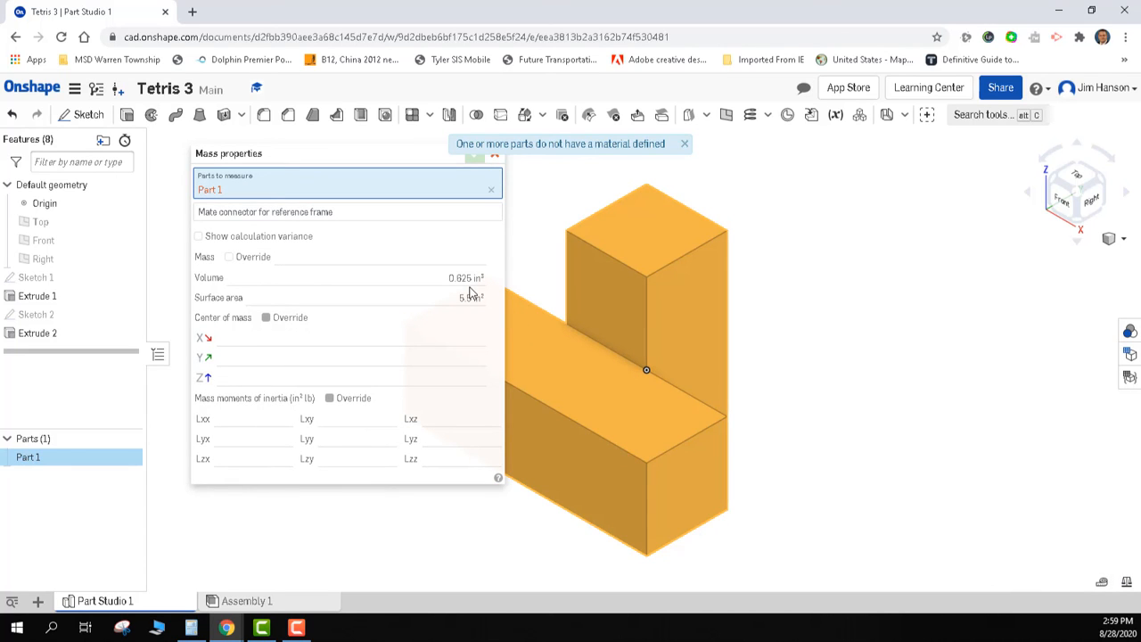
{"action": "left_click", "coordinate": [684, 144]}
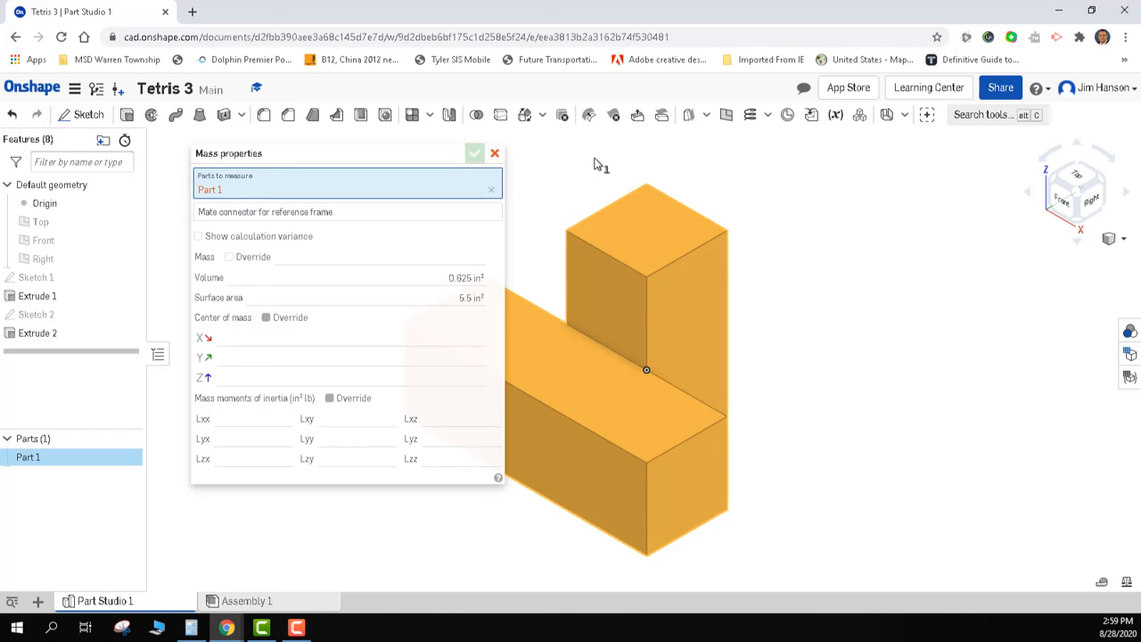
{"action": "left_click", "coordinate": [495, 153]}
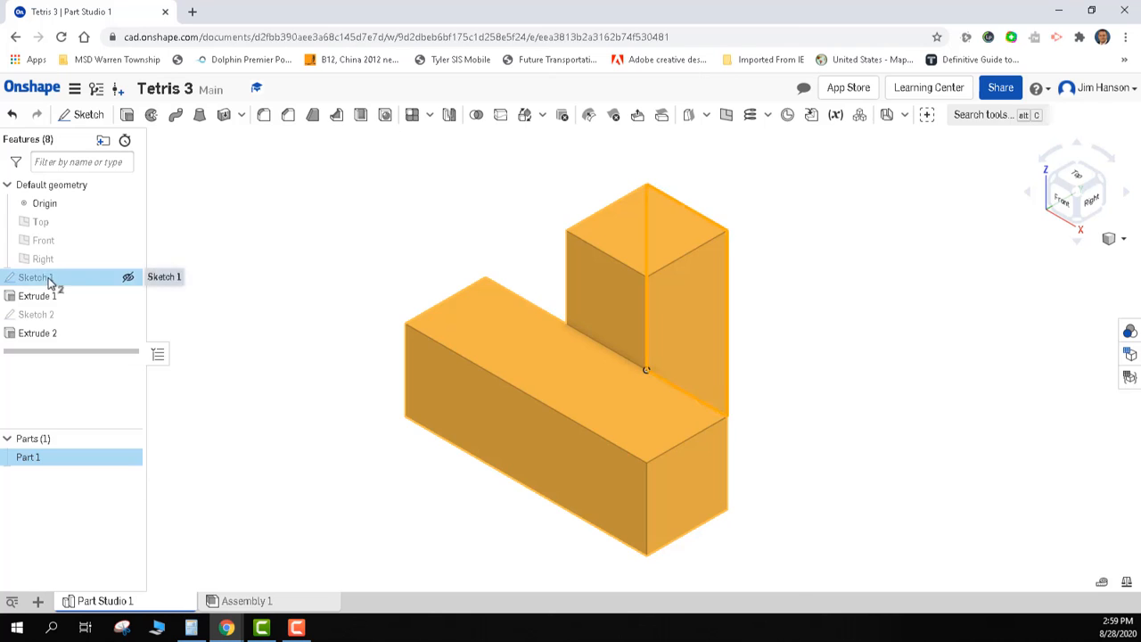
Open Sketch 1 for editing and move its width dimension closer to the rectangle's bottom edge.
{"action": "double_click", "coordinate": [125, 278]}
{"action": "left_click", "coordinate": [1060, 201]}
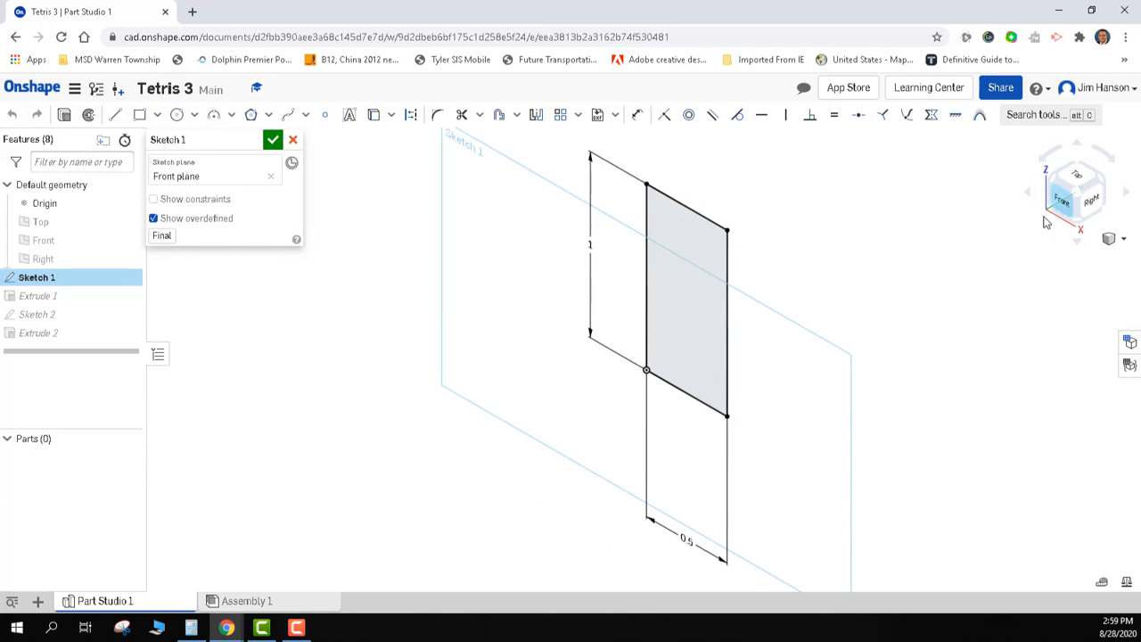
{"action": "middle_click_drag", "start_coordinate": [775, 289], "coordinate": [756, 280]}
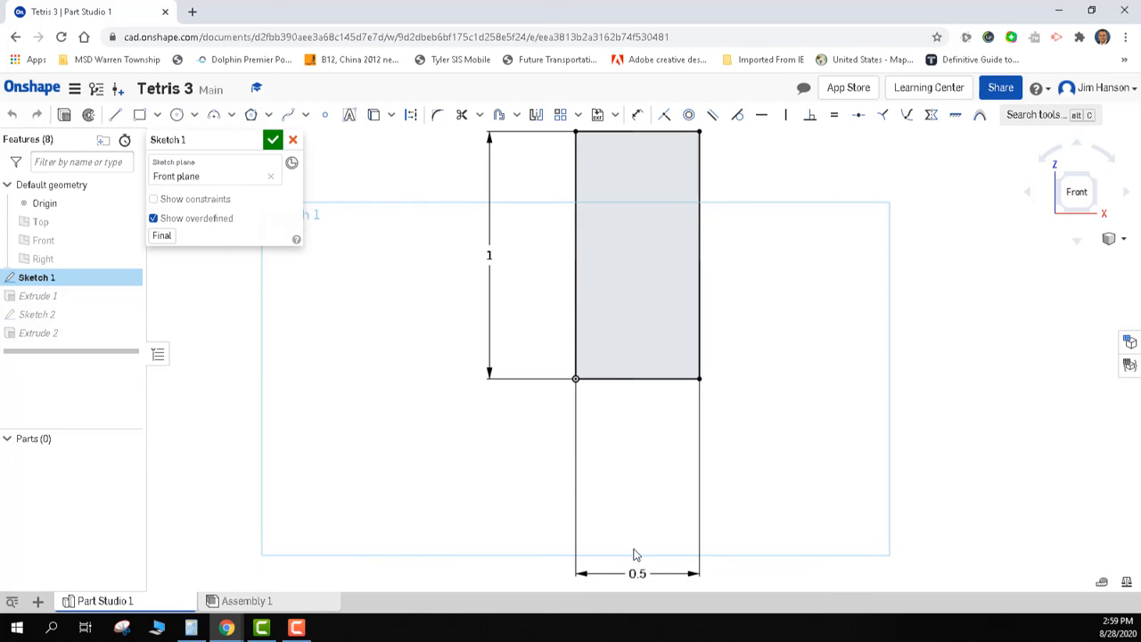
{"action": "left_click_drag", "start_coordinate": [643, 569], "coordinate": [639, 437]}
{"action": "middle_click_drag", "start_coordinate": [520, 318], "coordinate": [497, 390]}
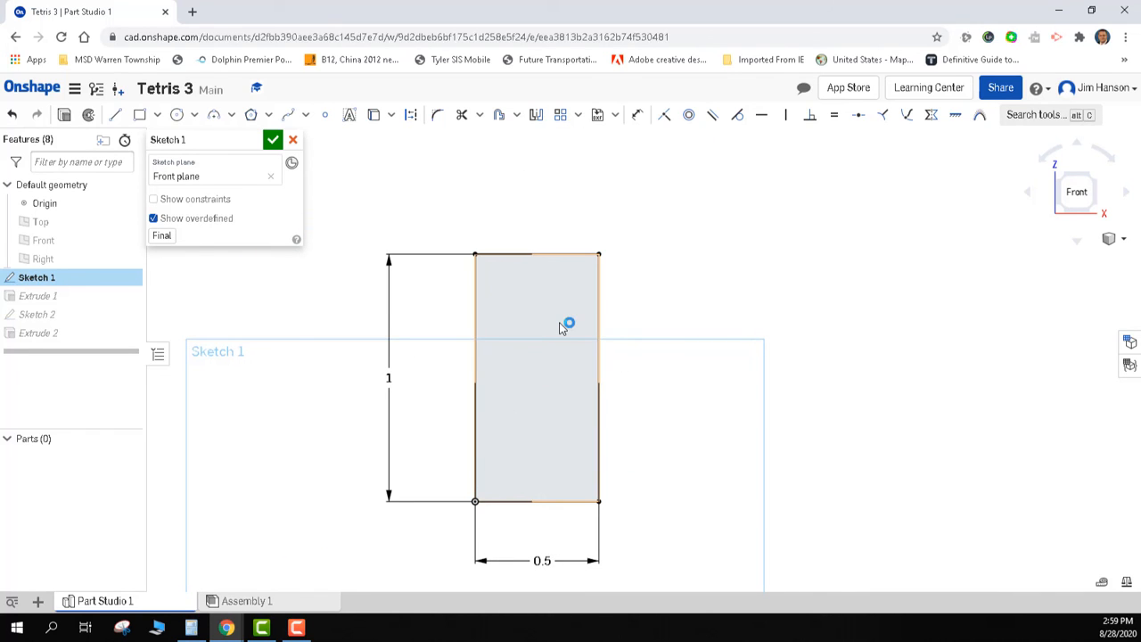
Add a second, driven width dimension above the rectangle's top edge in Sketch 1.
{"action": "left_click", "coordinate": [638, 117]}
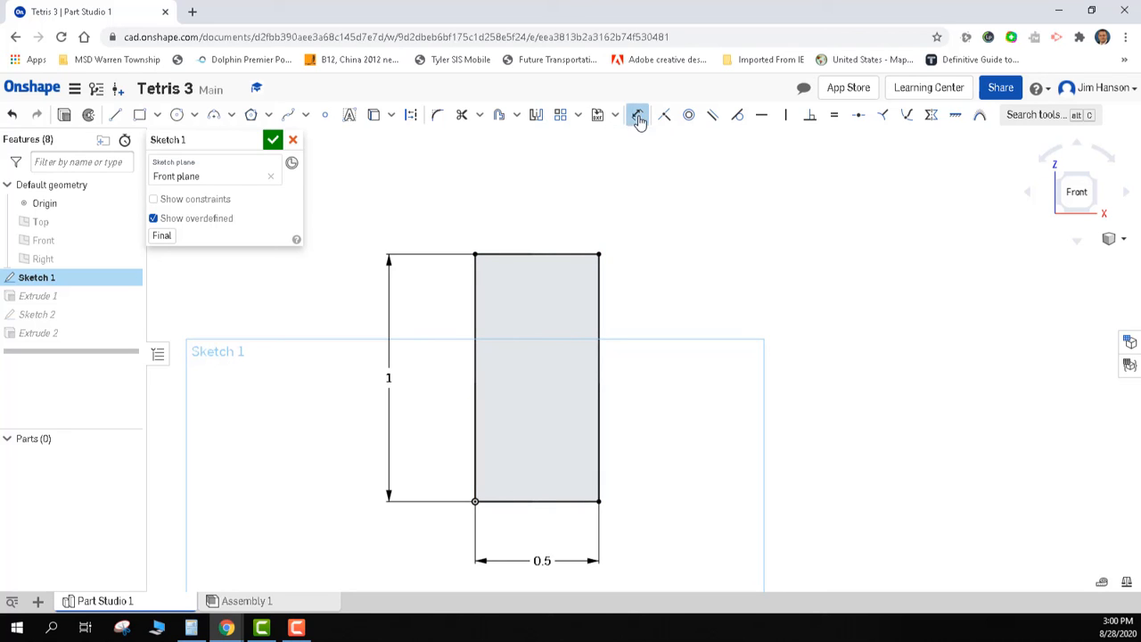
{"action": "left_click", "coordinate": [564, 242]}
{"action": "left_click", "coordinate": [599, 243]}
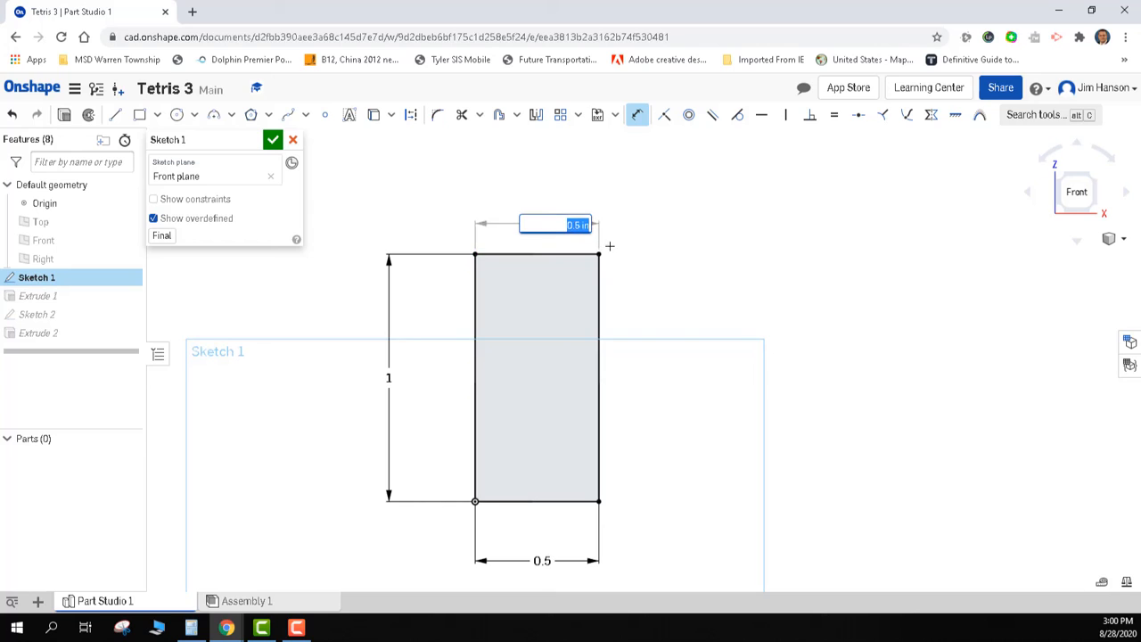
{"action": "key", "text": "Return"}
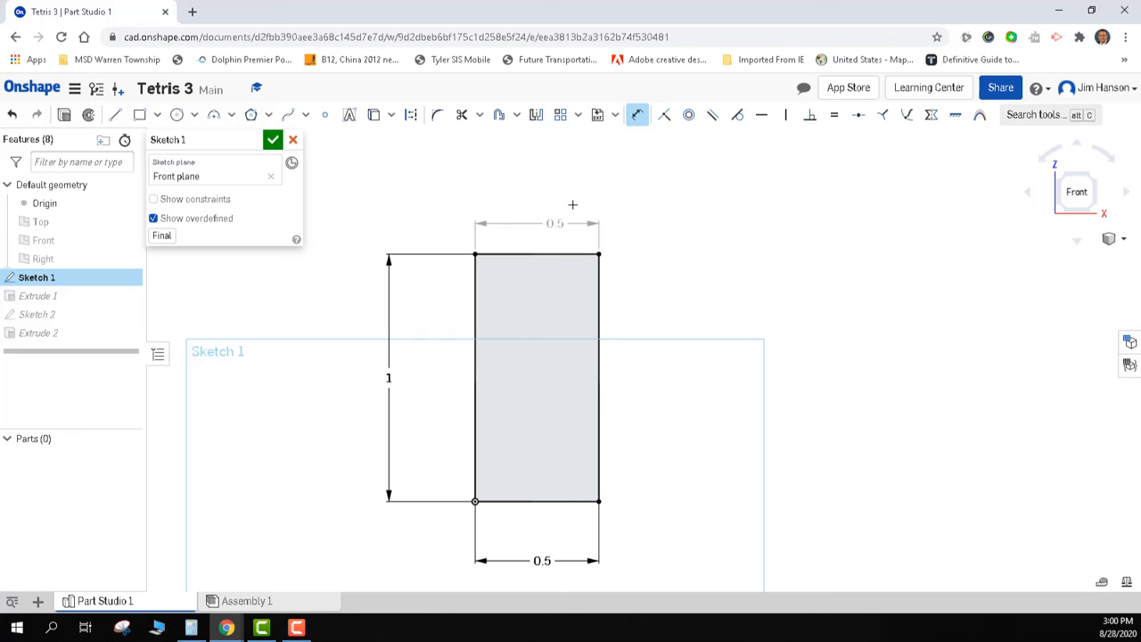
{"action": "right_click", "coordinate": [572, 205]}
{"action": "left_click", "coordinate": [591, 216]}
Test the driven dimension by setting the rectangle's bottom width to 0.625 in and restoring it to 0.5 in.
{"action": "double_click", "coordinate": [543, 562]}
{"action": "type", "text": "0.625"}
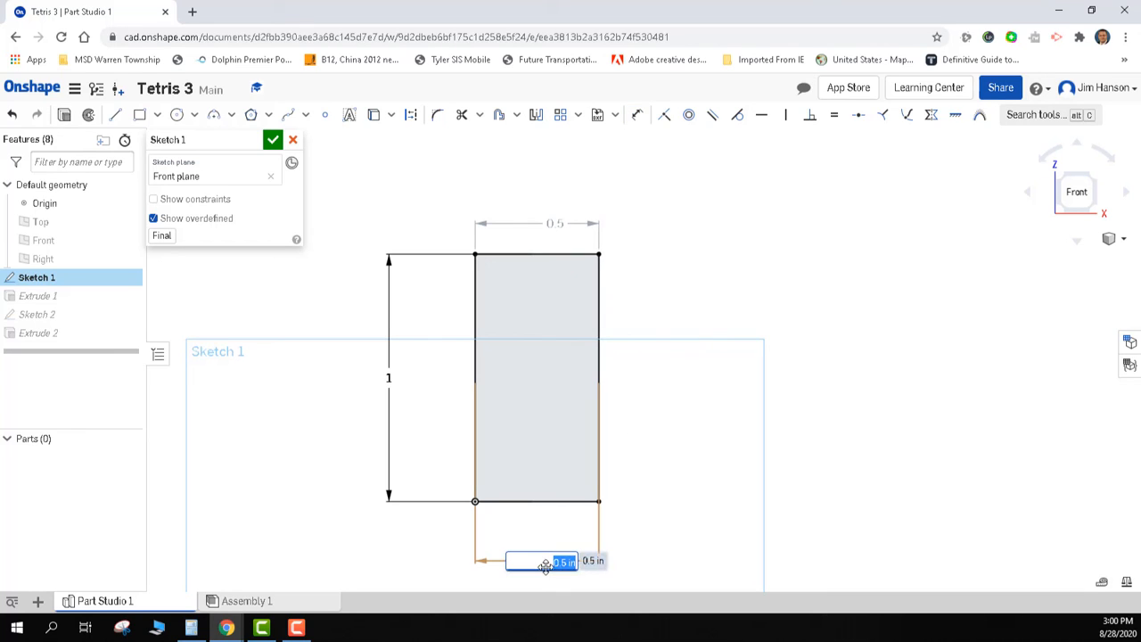
{"action": "key", "text": "Return"}
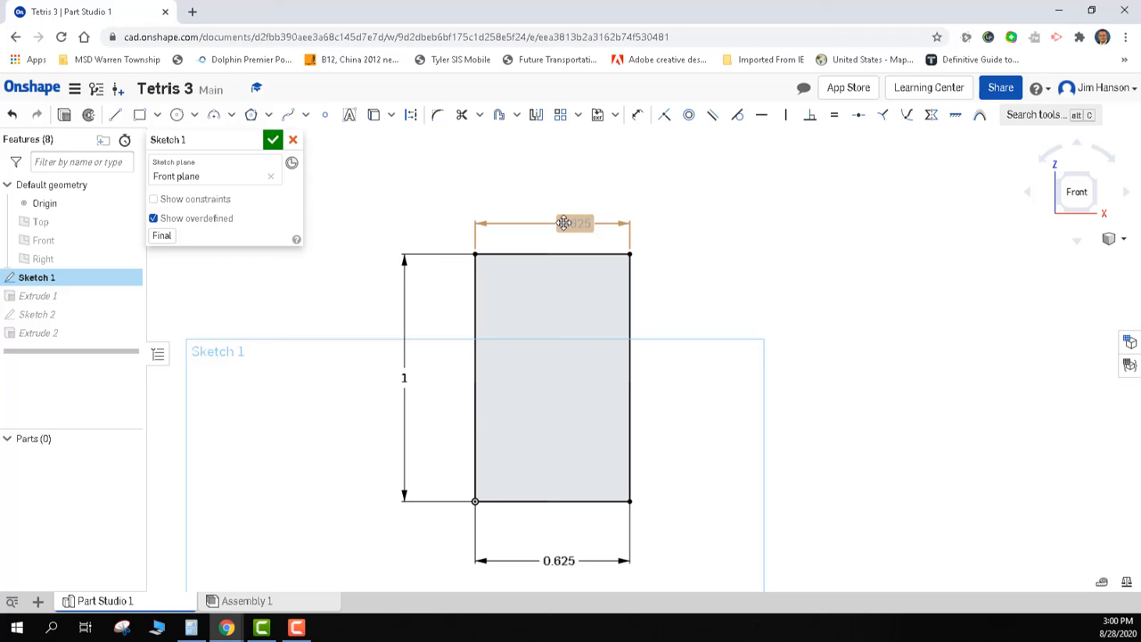
{"action": "double_click", "coordinate": [560, 562]}
{"action": "type", "text": "0.5"}
{"action": "key", "text": "Return"}
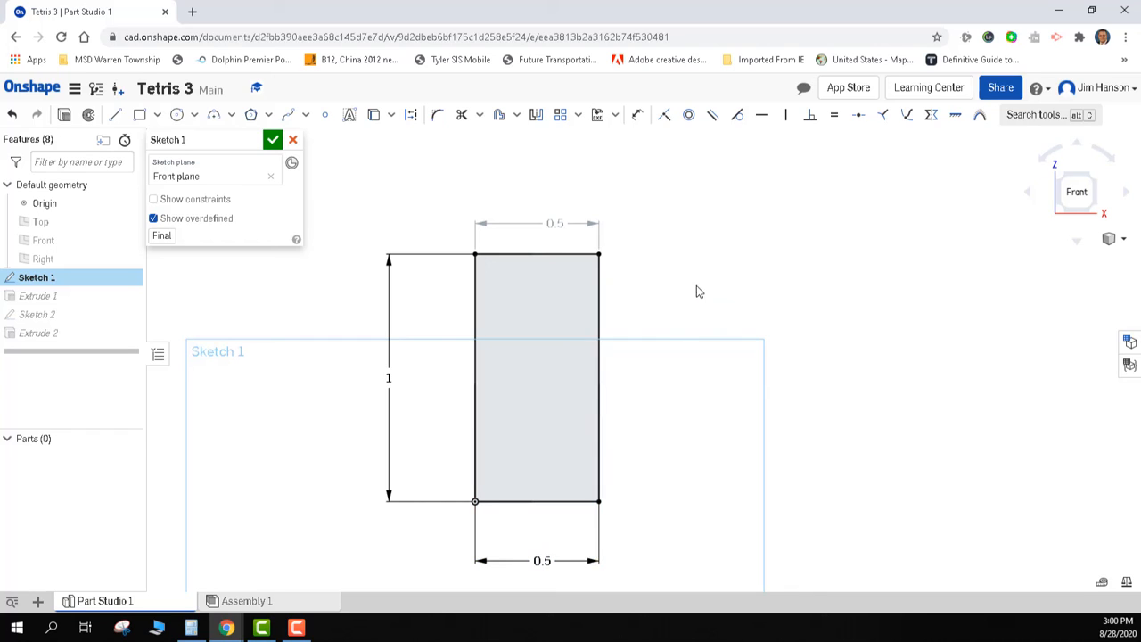
Delete the driven dimension above the rectangle, finish Sketch 1 and show the part in isometric view.
{"action": "left_click", "coordinate": [578, 230]}
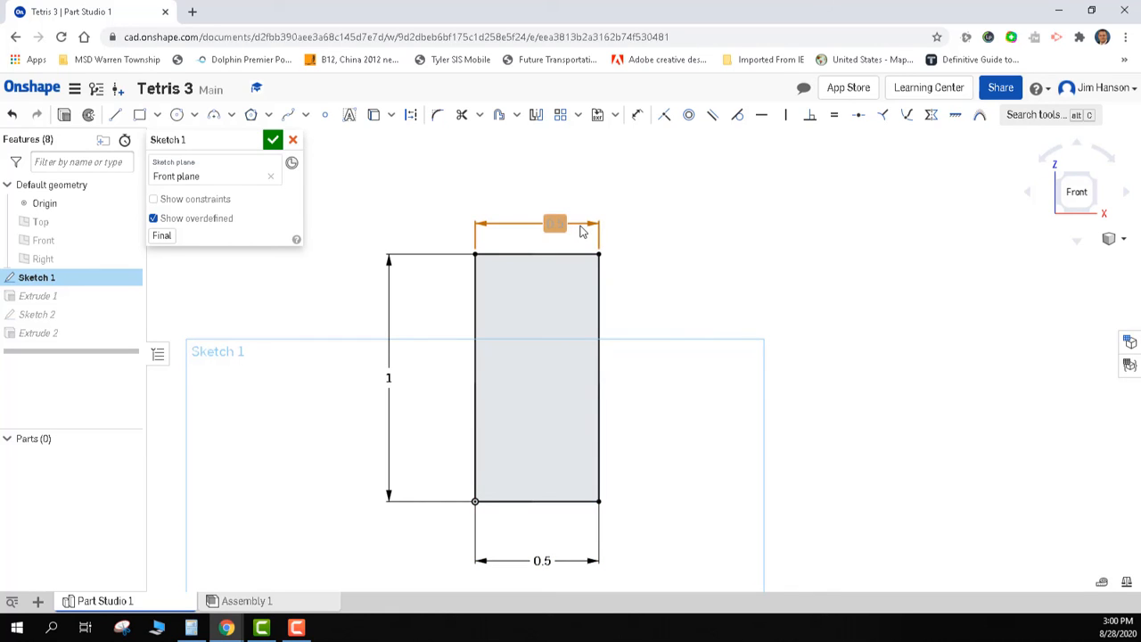
{"action": "key", "text": "Delete"}
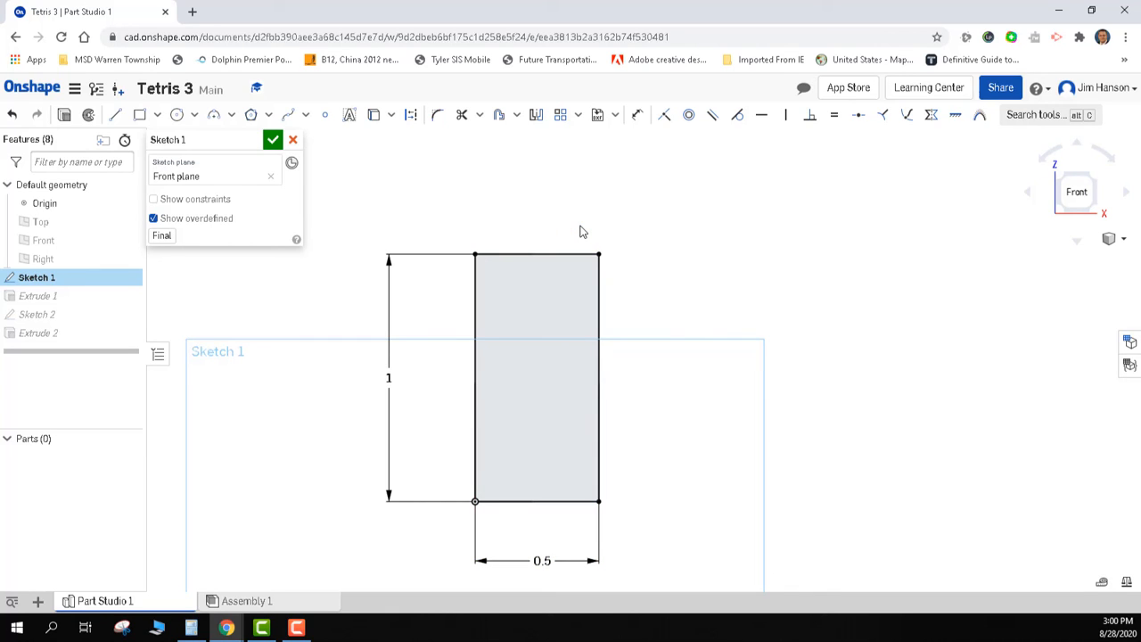
{"action": "left_click", "coordinate": [273, 139]}
{"action": "right_click", "coordinate": [464, 191]}
{"action": "left_click", "coordinate": [486, 247]}
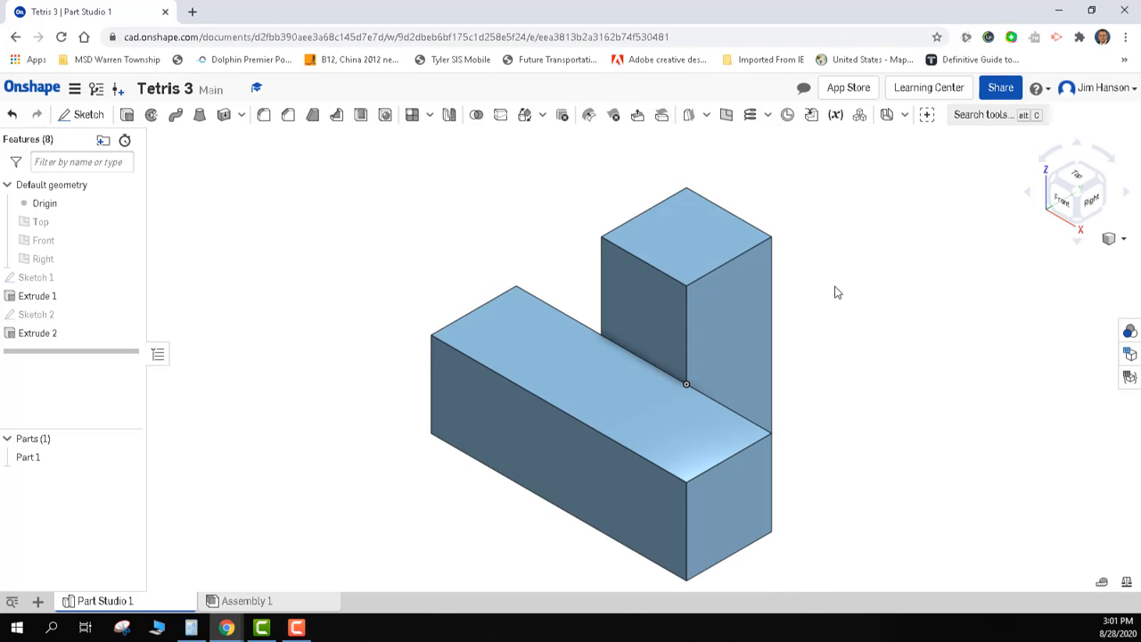